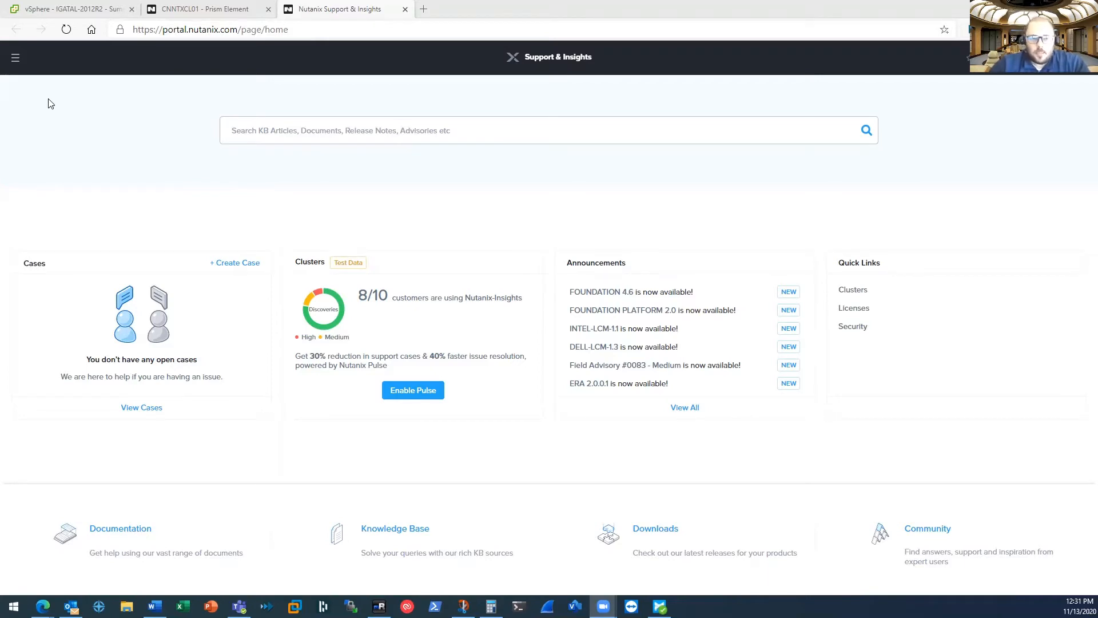
# Open the Nutanix Move downloads page on the support portal and look over the Move ZIP file for AHV
pyautogui.click(16, 59)
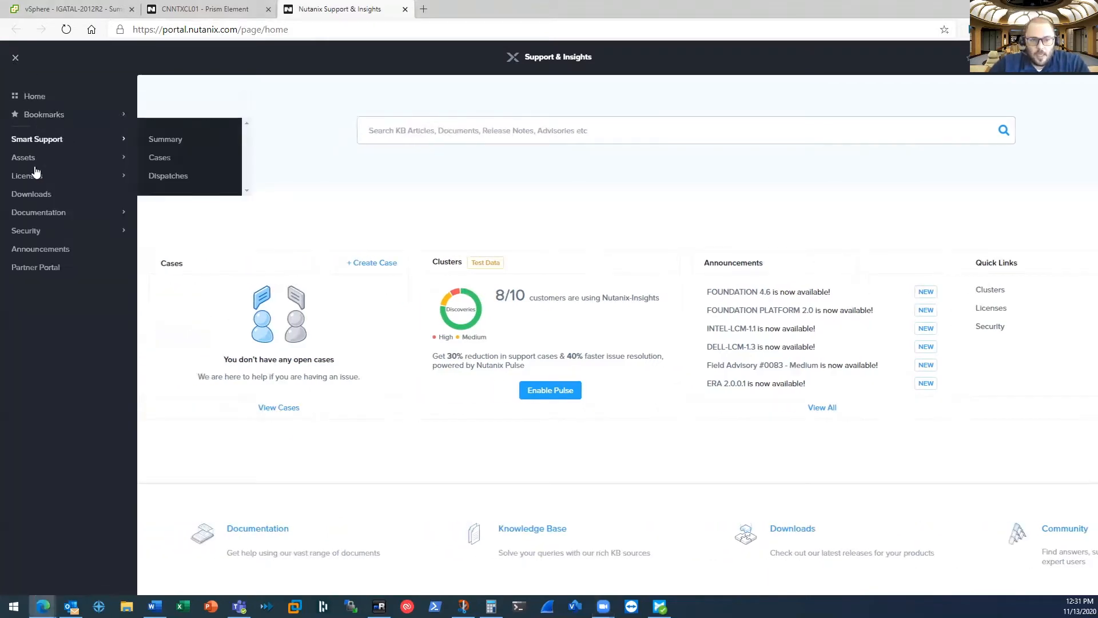
pyautogui.click(46, 194)
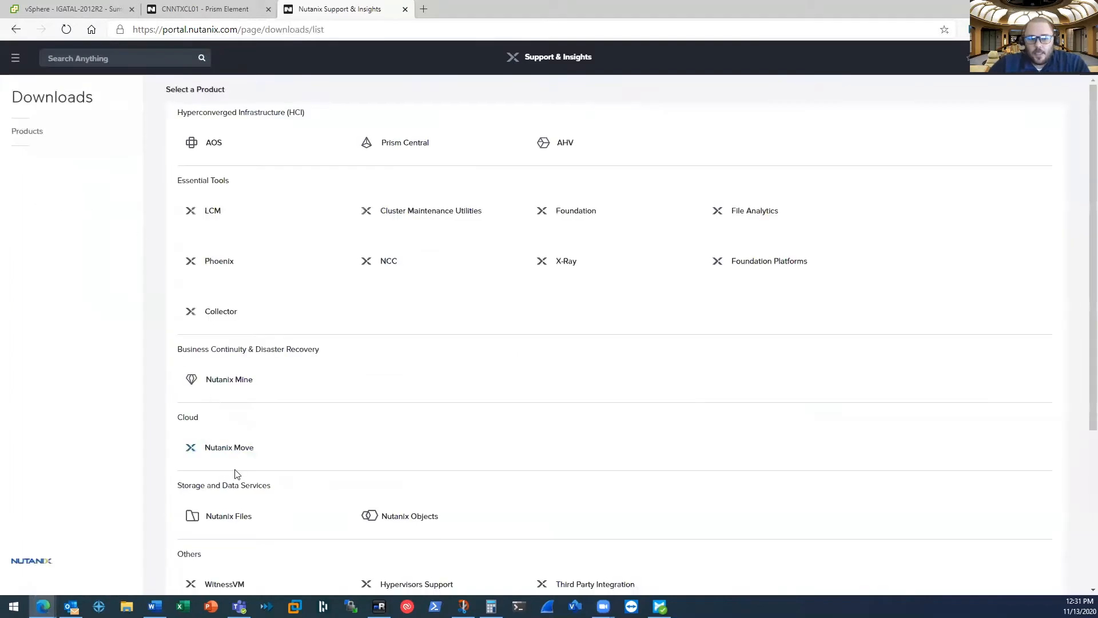
pyautogui.click(237, 447)
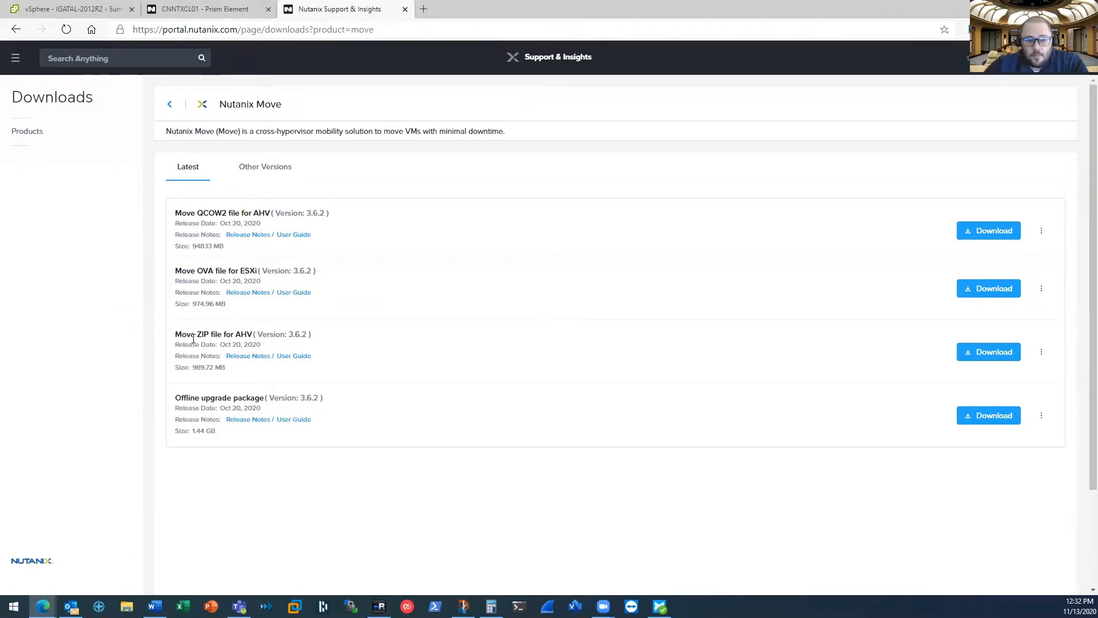
pyautogui.moveTo(177, 333); pyautogui.dragTo(247, 334)
pyautogui.click(234, 333)
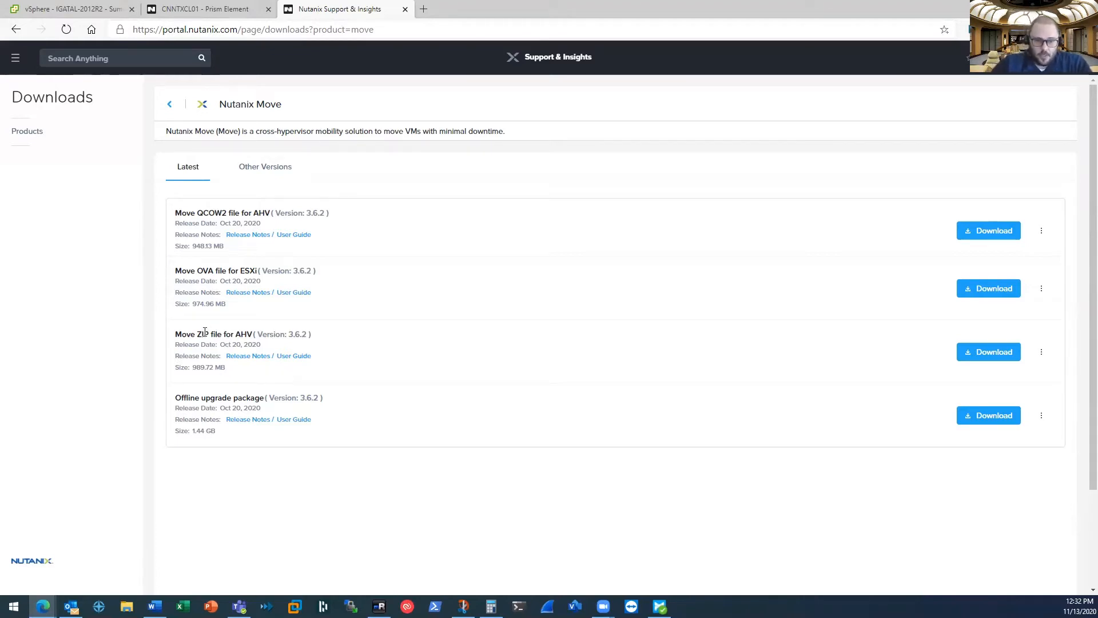
# Open Network Configuration in the cluster's Prism Element settings
pyautogui.click(207, 11)
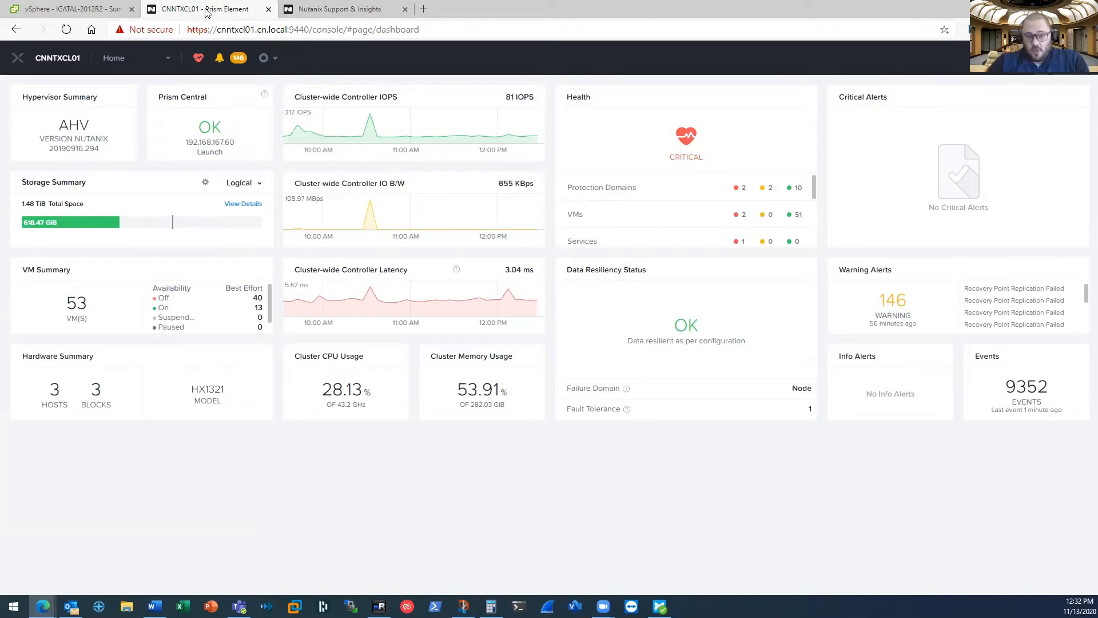
pyautogui.click(168, 60)
pyautogui.click(121, 304)
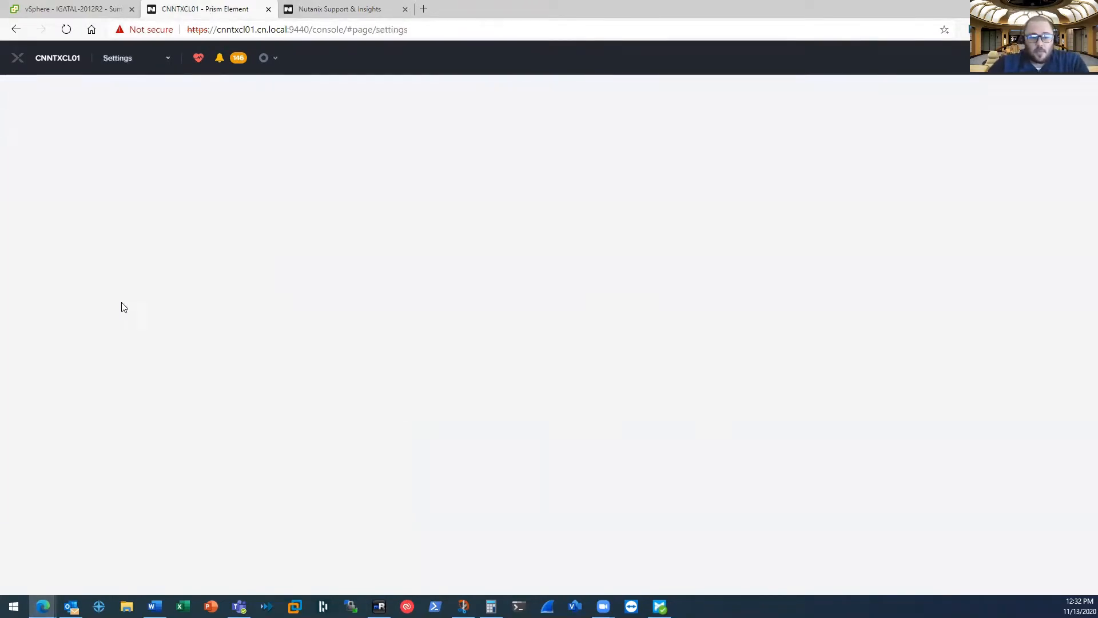
pyautogui.scroll(-3, 94, 406)
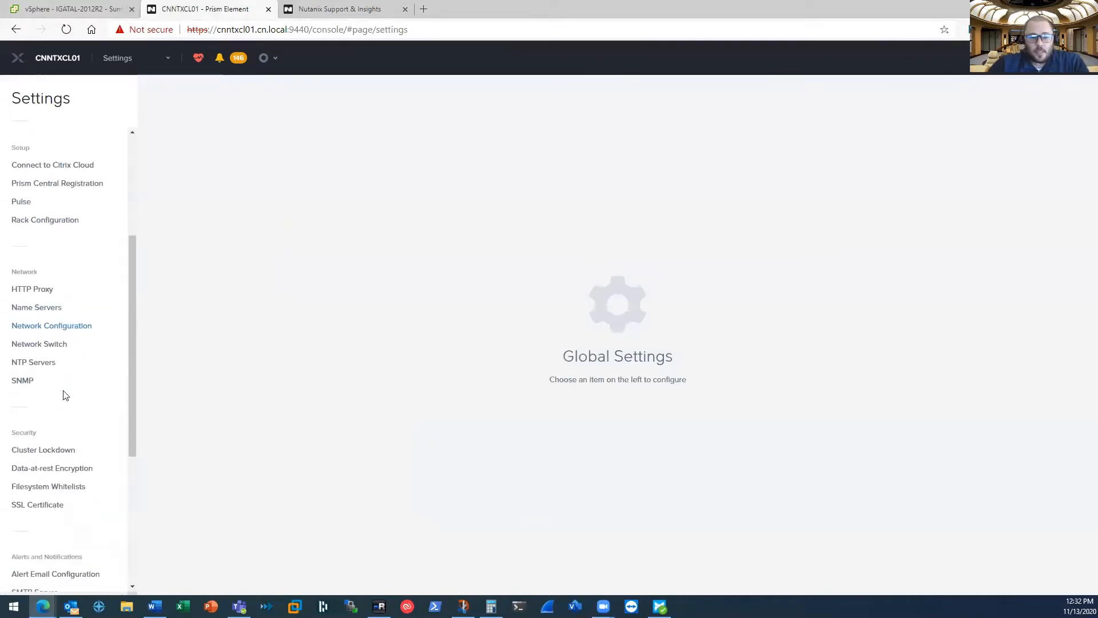
pyautogui.click(55, 331)
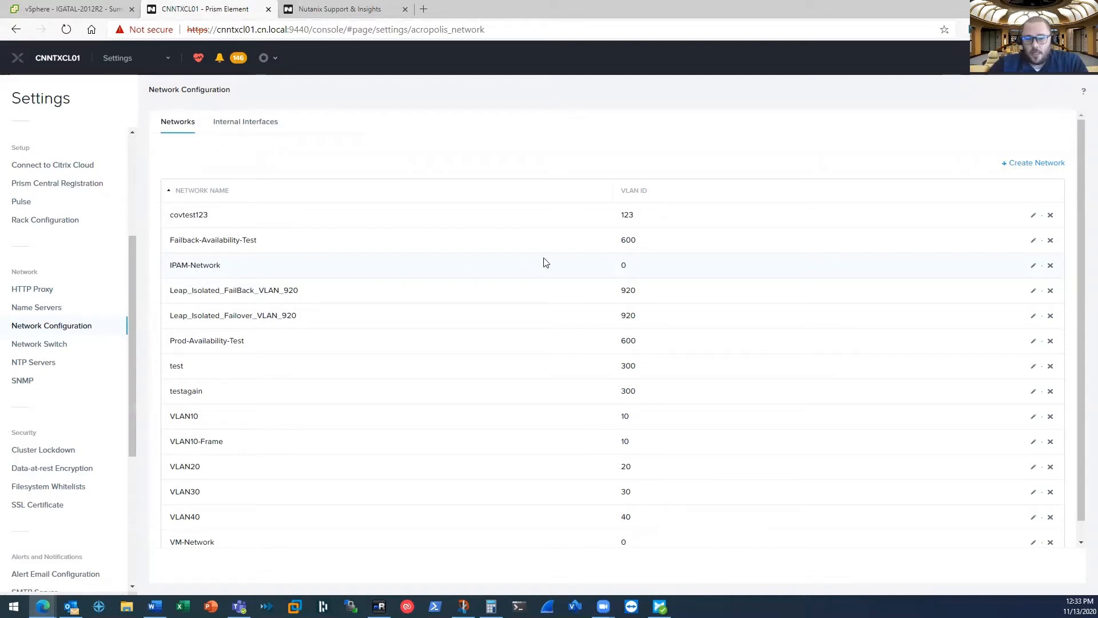
# Inspect the IPAM-Network settings, including domain settings and IP address pools, without saving changes
pyautogui.click(1034, 267)
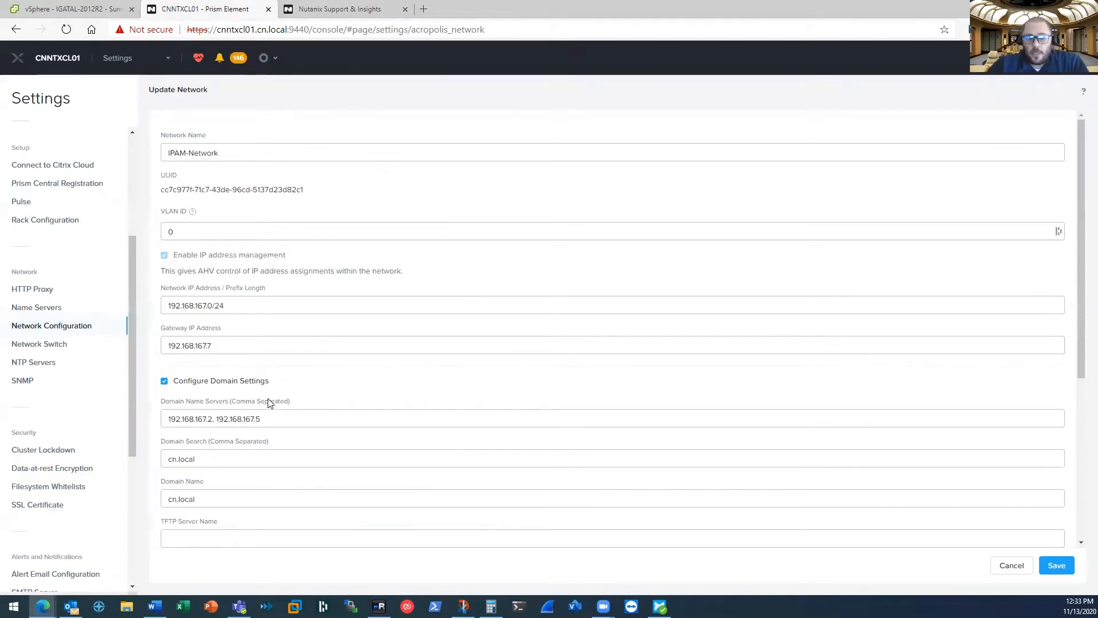
pyautogui.scroll(-5, 283, 404)
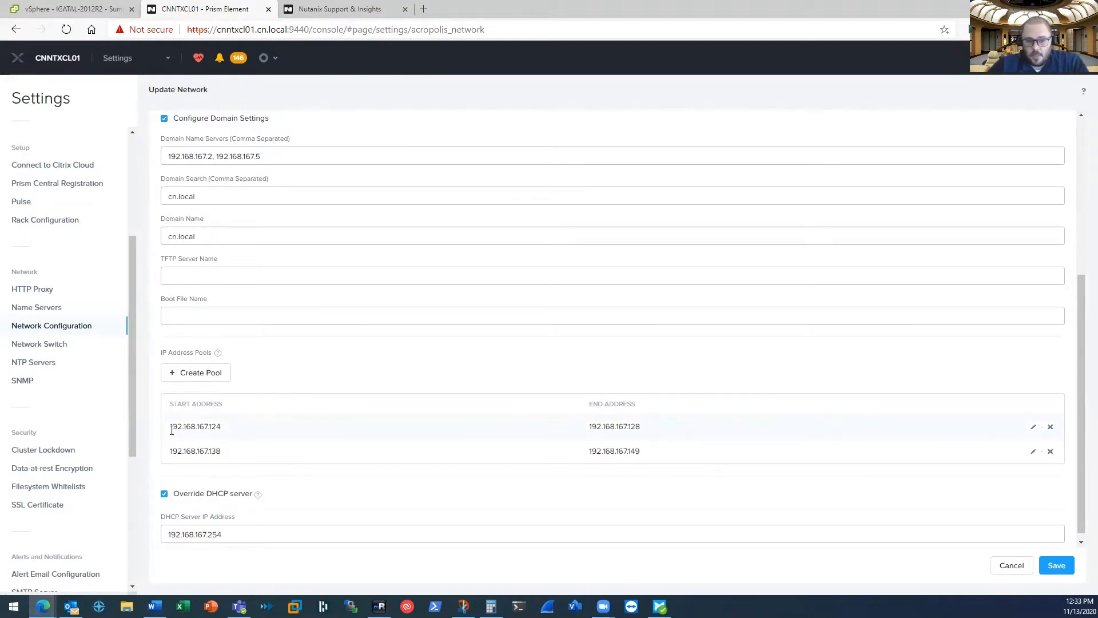
pyautogui.click(1012, 569)
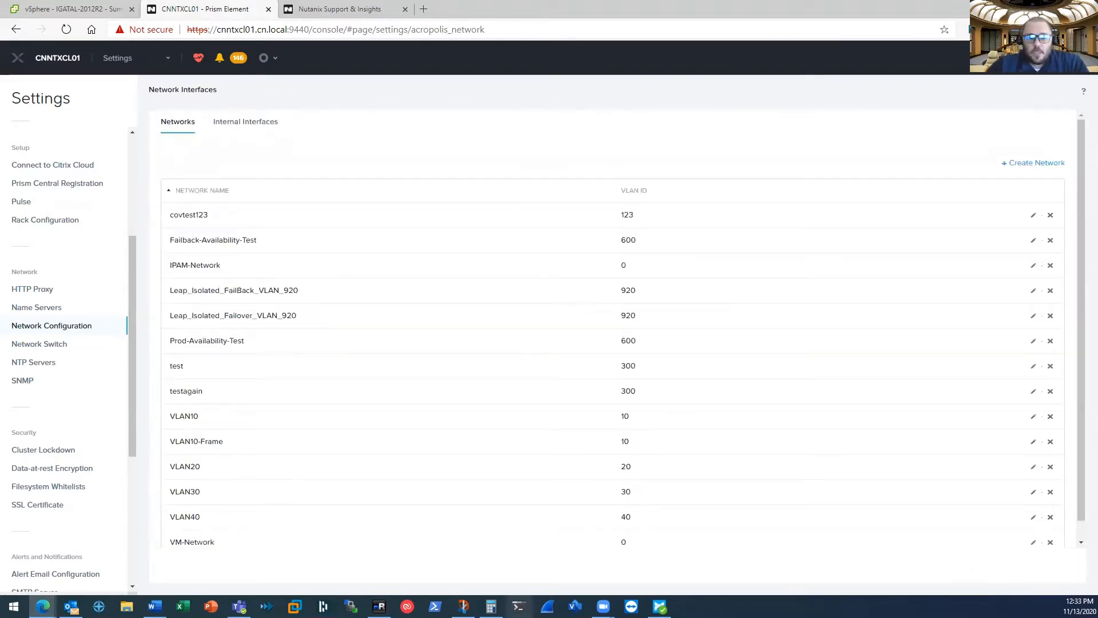
# Open a command prompt in the move-3.6.2 folder from the remote machine's file explorer
pyautogui.click(379, 606)
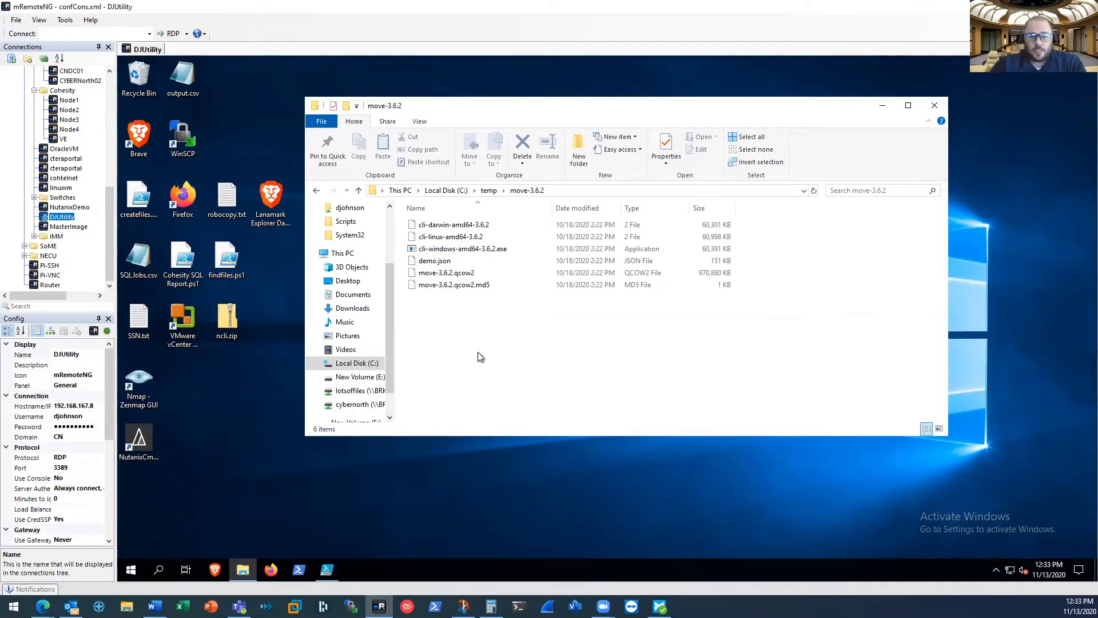
pyautogui.click(582, 190)
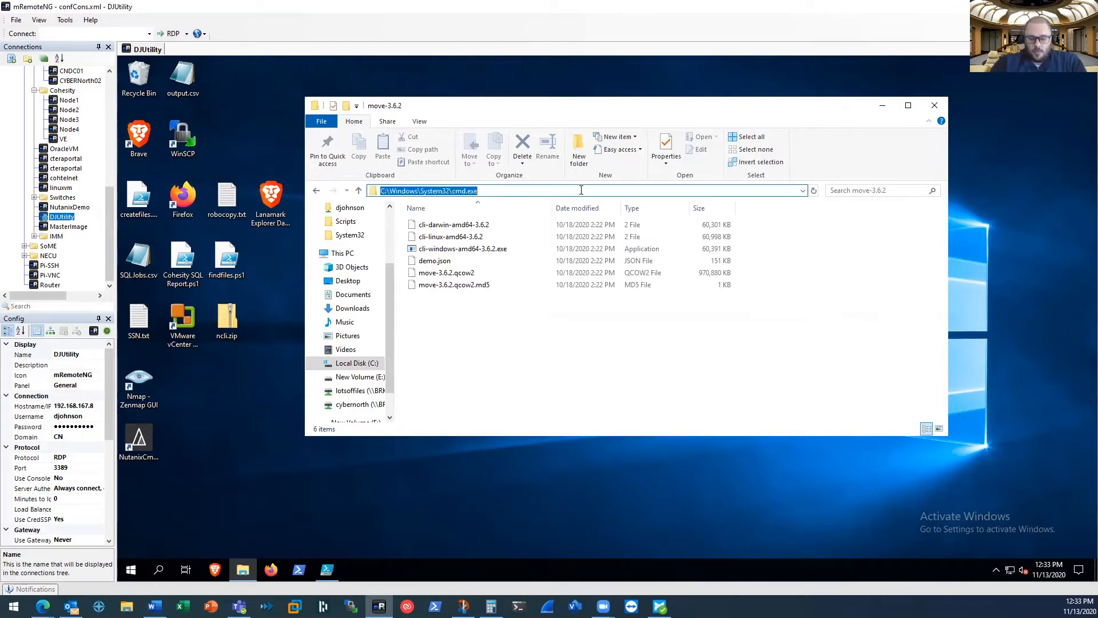
pyautogui.write('cmd')
pyautogui.press('Return')
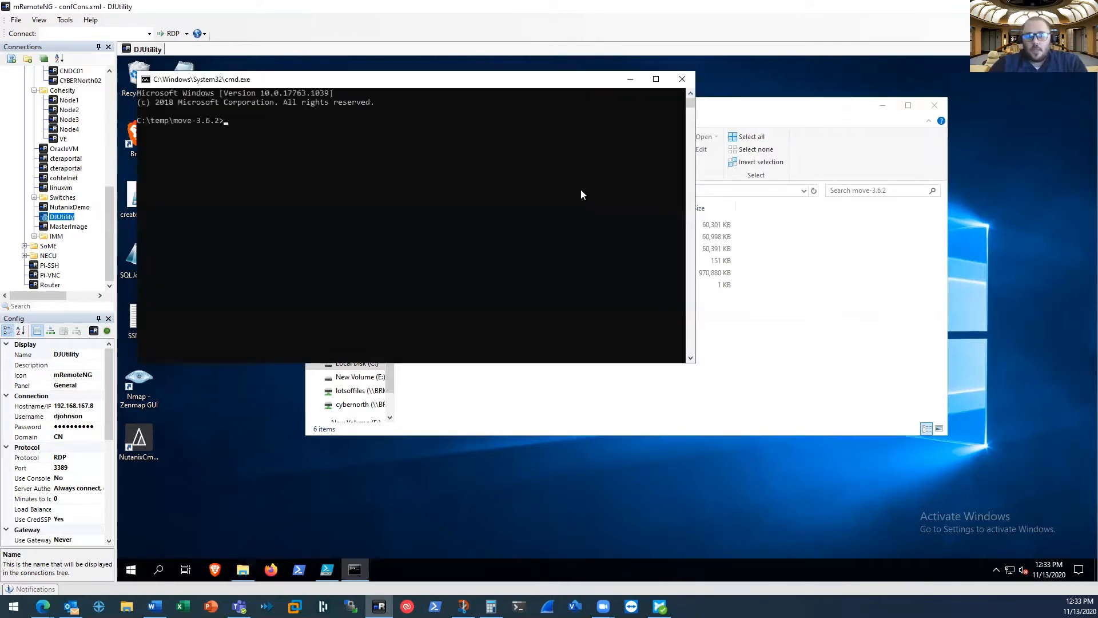
# Try running cli-windows-amd64-3.6.2.exe -c CNNTXCL01.cn.local with the cluster user name, then close the prompt
pyautogui.moveTo(403, 92); pyautogui.dragTo(579, 275)
pyautogui.write('c')
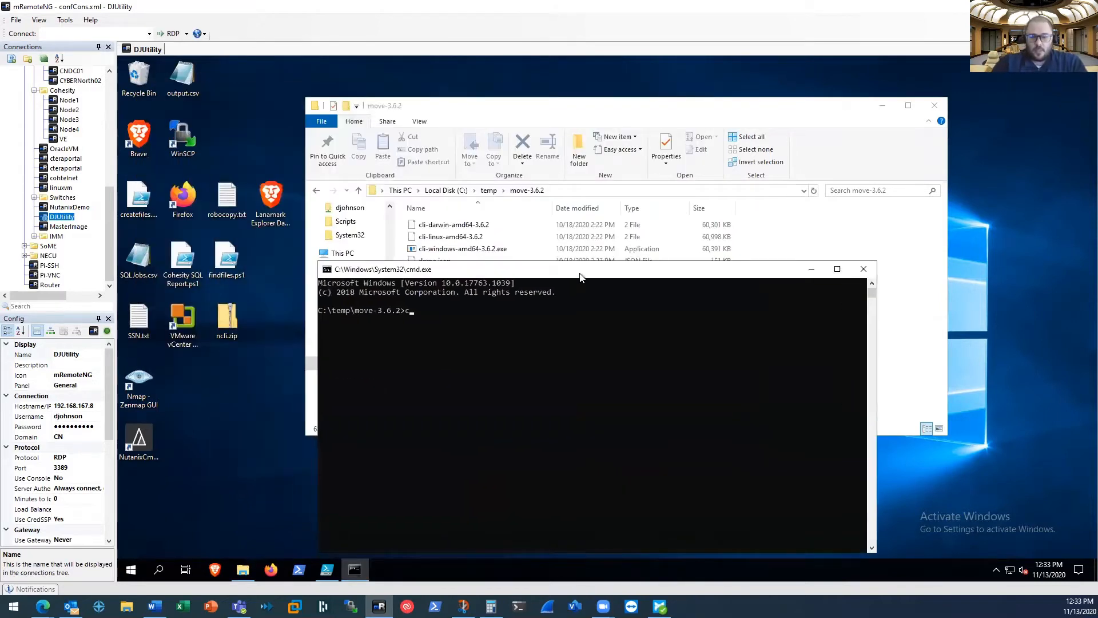
pyautogui.write('li-w')
pyautogui.press('Tab')
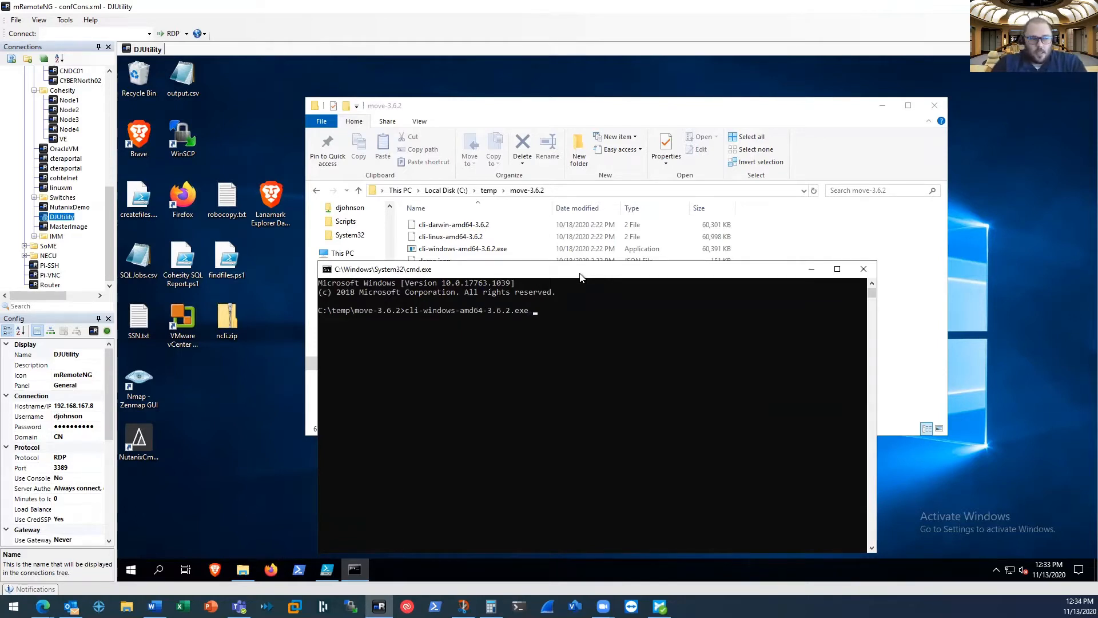
pyautogui.write('-c')
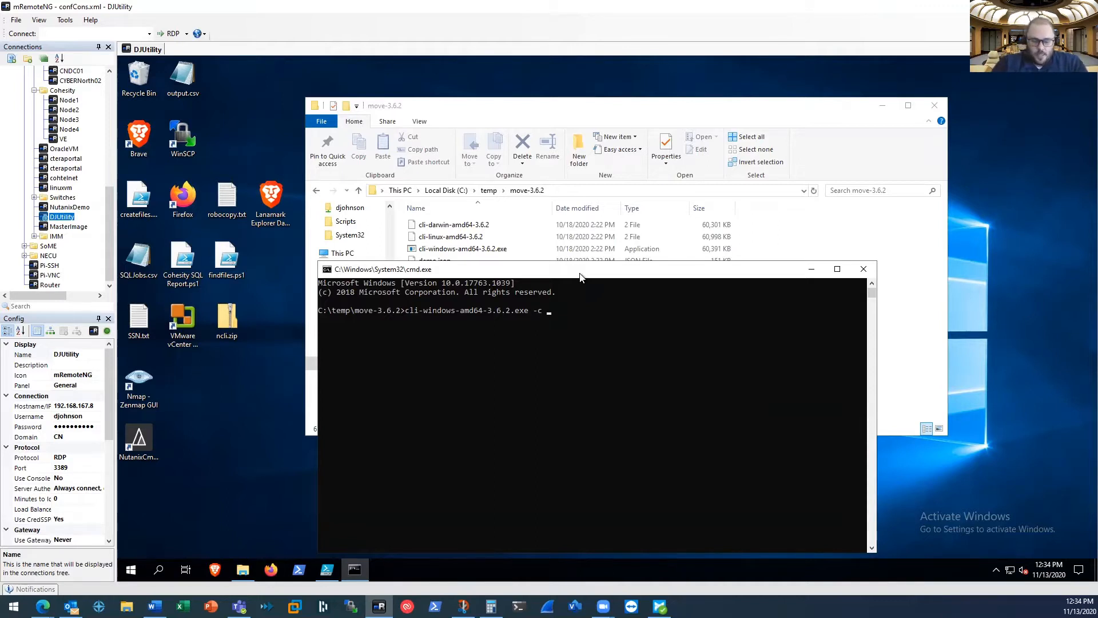
pyautogui.write('C')
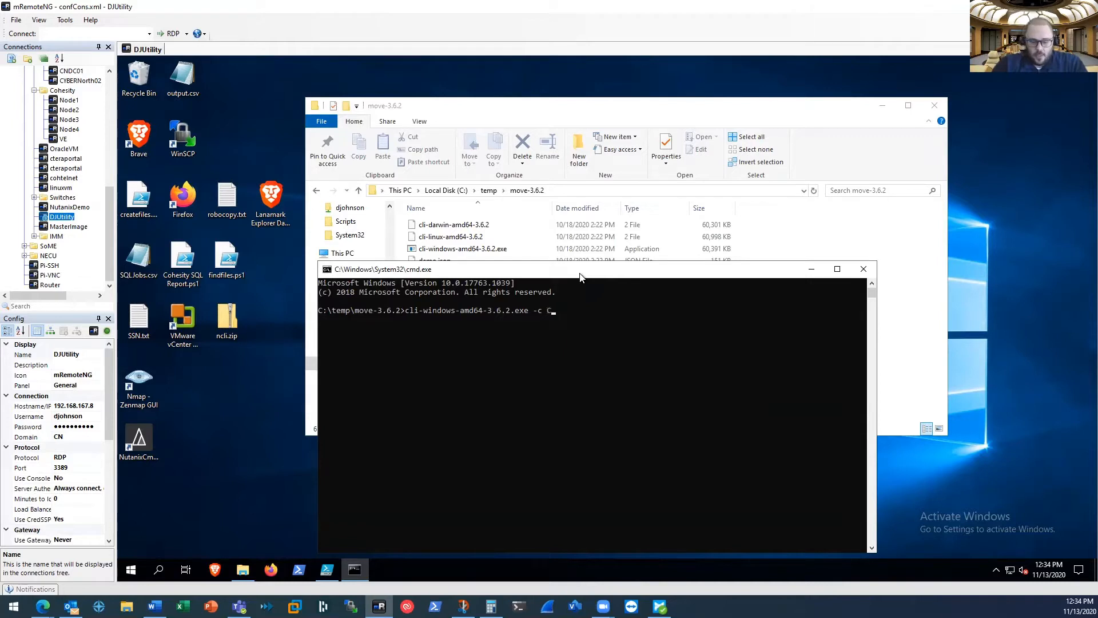
pyautogui.write('NNTXCL01.cn.local')
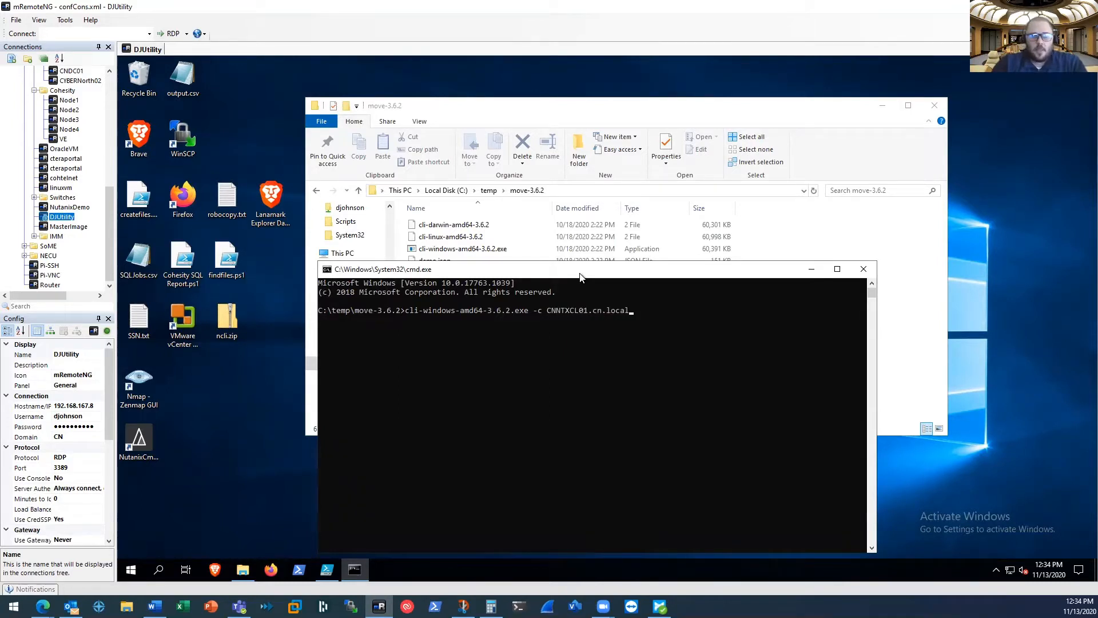
pyautogui.press('Return')
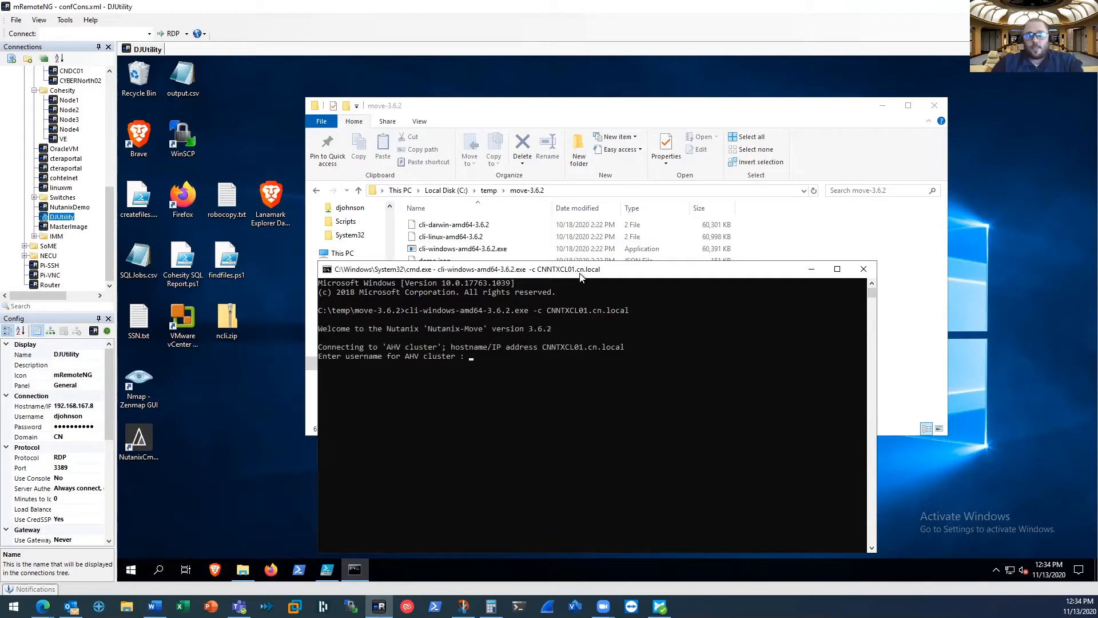
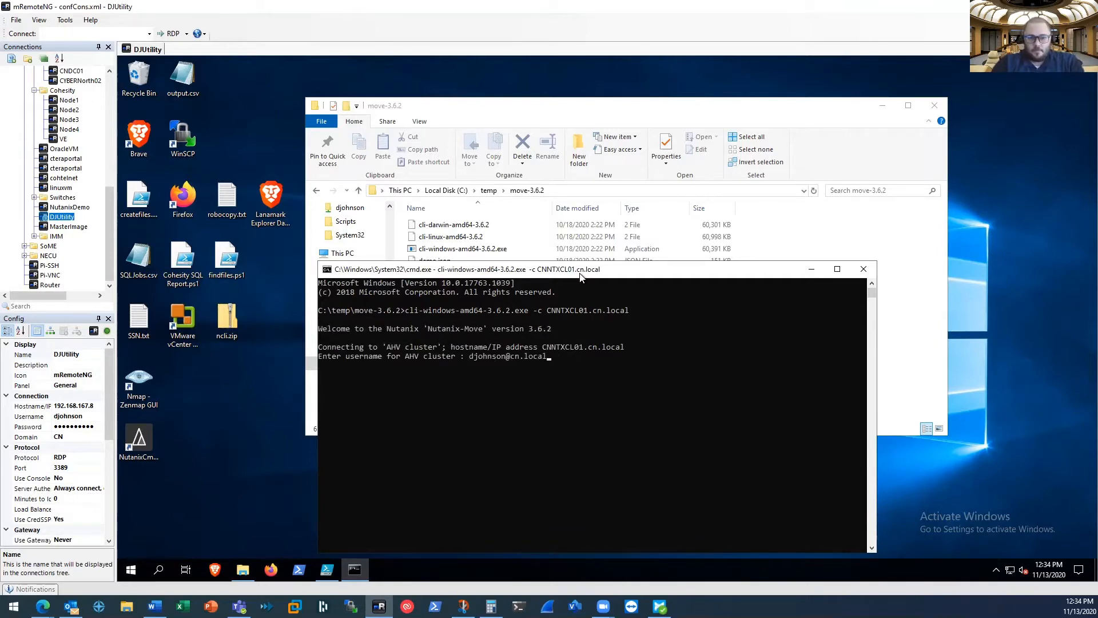
pyautogui.press('Return')
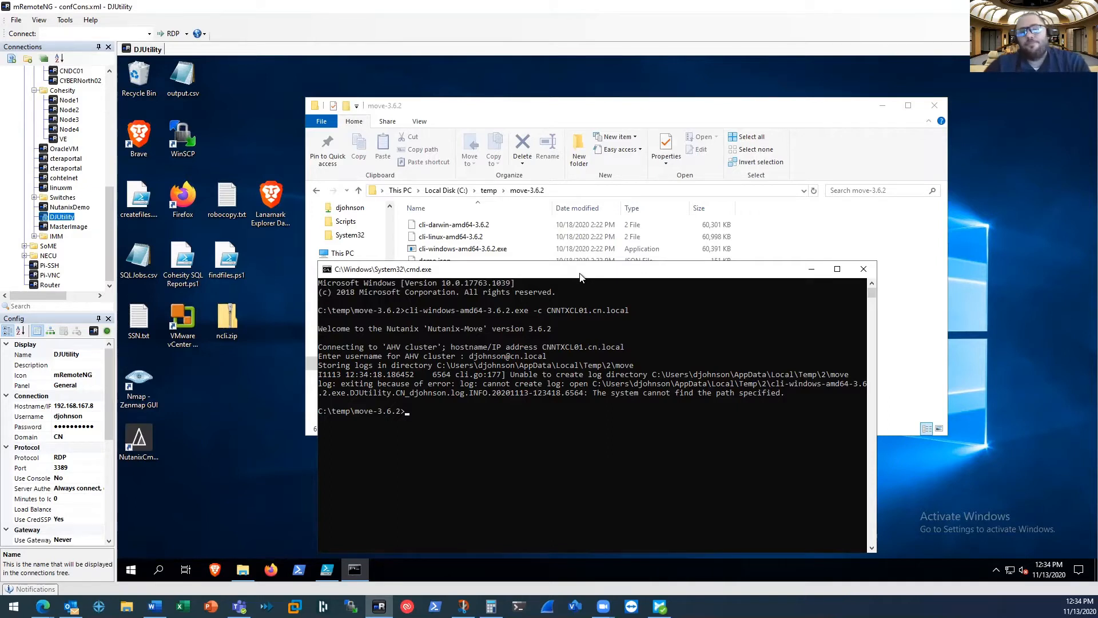
pyautogui.click(863, 270)
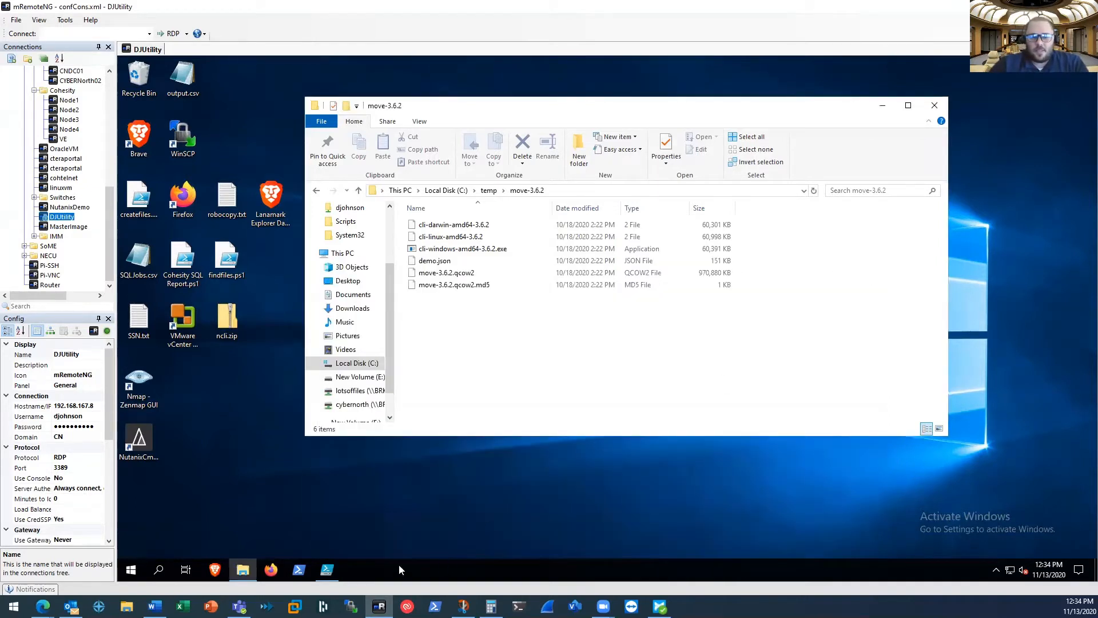
# Open a command prompt as administrator and approve the elevation request
pyautogui.click(131, 571)
pyautogui.write('cmd')
pyautogui.rightClick(215, 259)
pyautogui.click(232, 271)
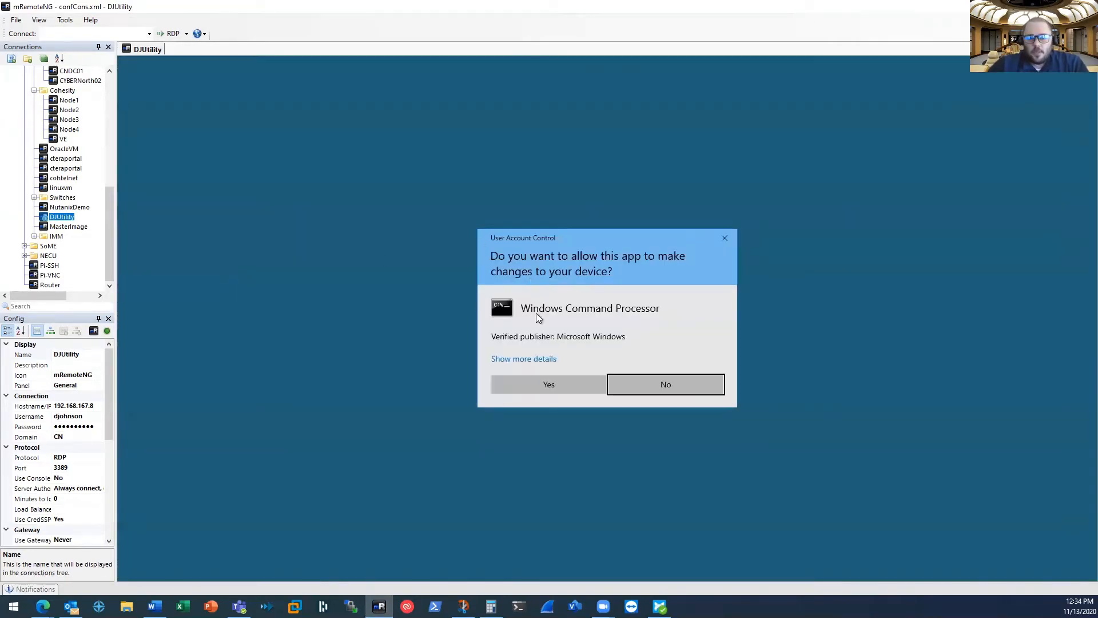
pyautogui.click(536, 387)
# Change the directory to c:\temp\move-3.6.2
pyautogui.moveTo(451, 101); pyautogui.dragTo(718, 258)
pyautogui.write('cd c')
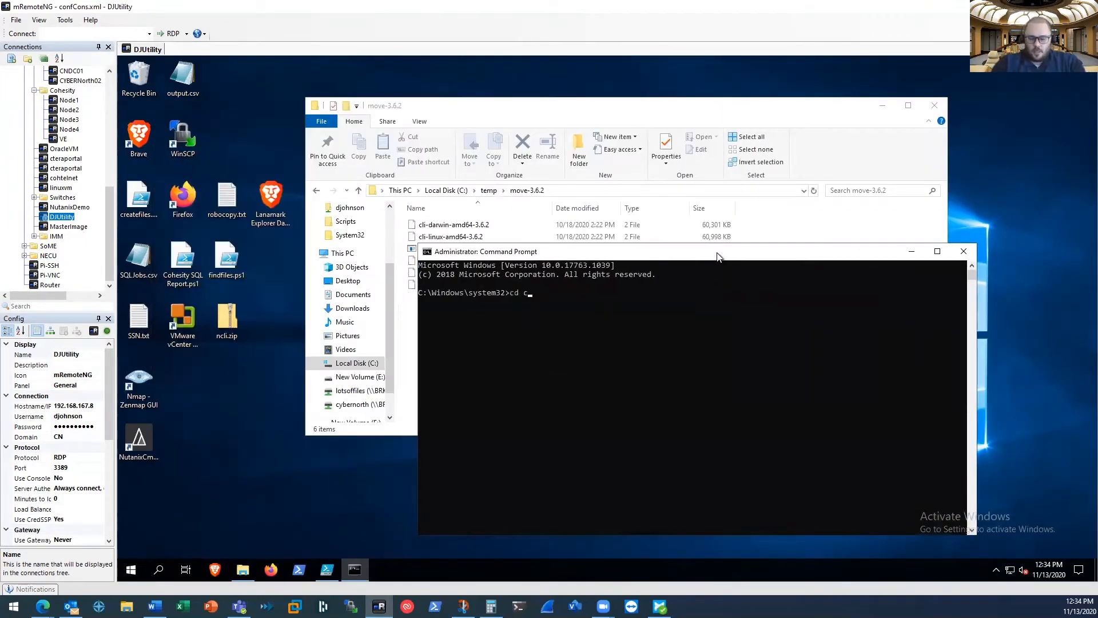
pyautogui.write(':\temp\\temp\\move-3.6.2')
pyautogui.press('Return')
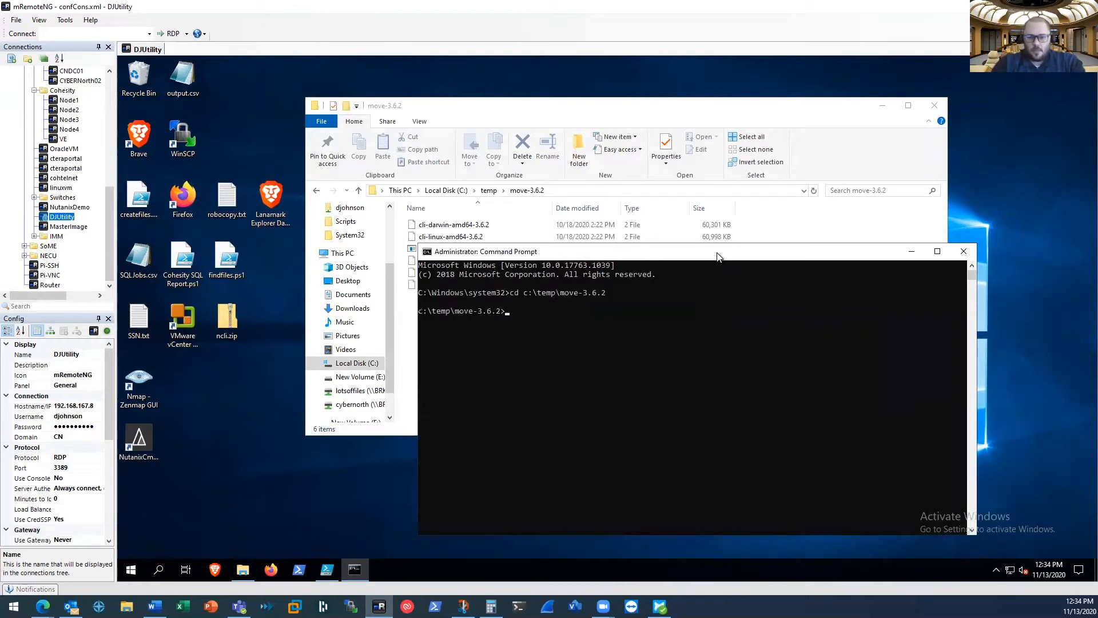
# Run cli-windows-amd64-3.6.2.exe -c CNNTXCL01.cn.local to connect the Move CLI to the AHV cluster
pyautogui.write('cli-w')
pyautogui.press('Tab')
pyautogui.write('-c CNNTXCL01.cn.local')
pyautogui.press('Return')
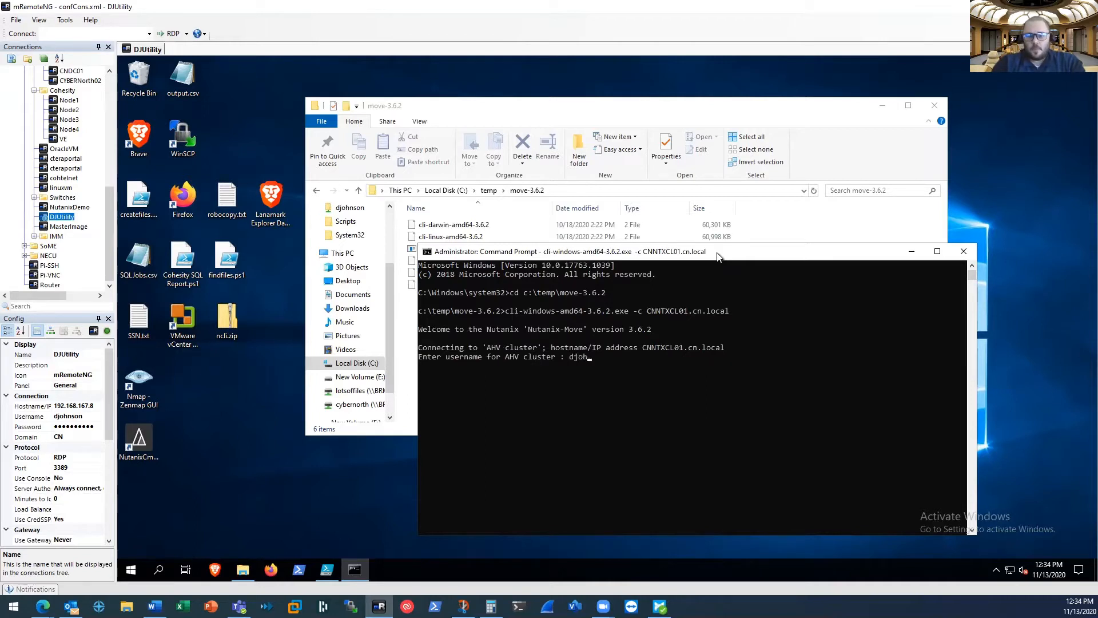
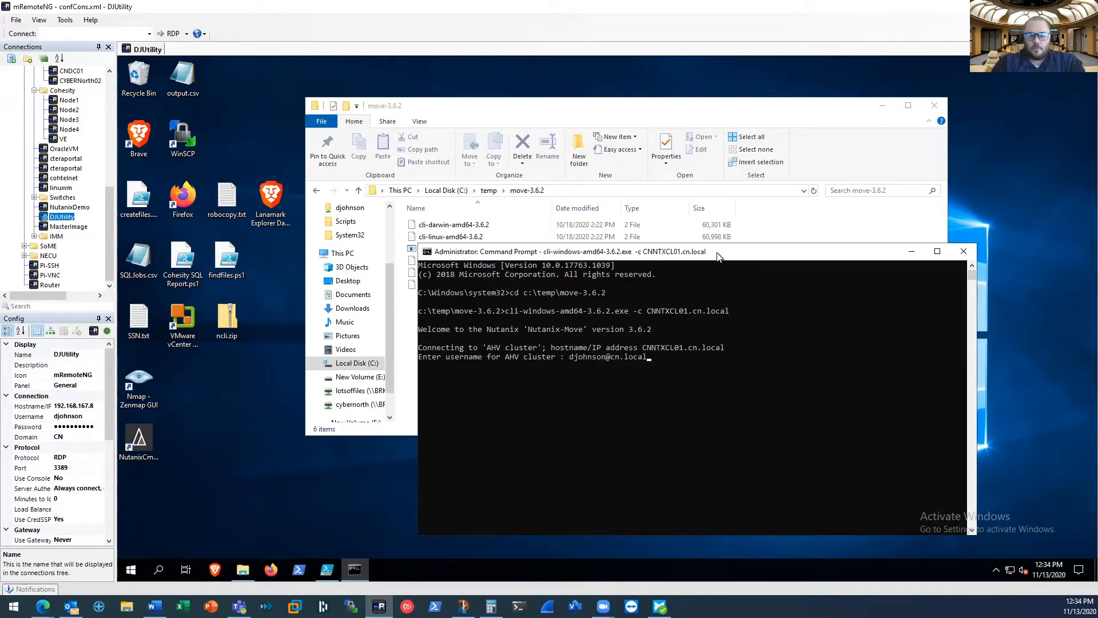
# Log in to the AHV cluster by entering the cluster user name and account password
pyautogui.press('Return')
pyautogui.write('*')
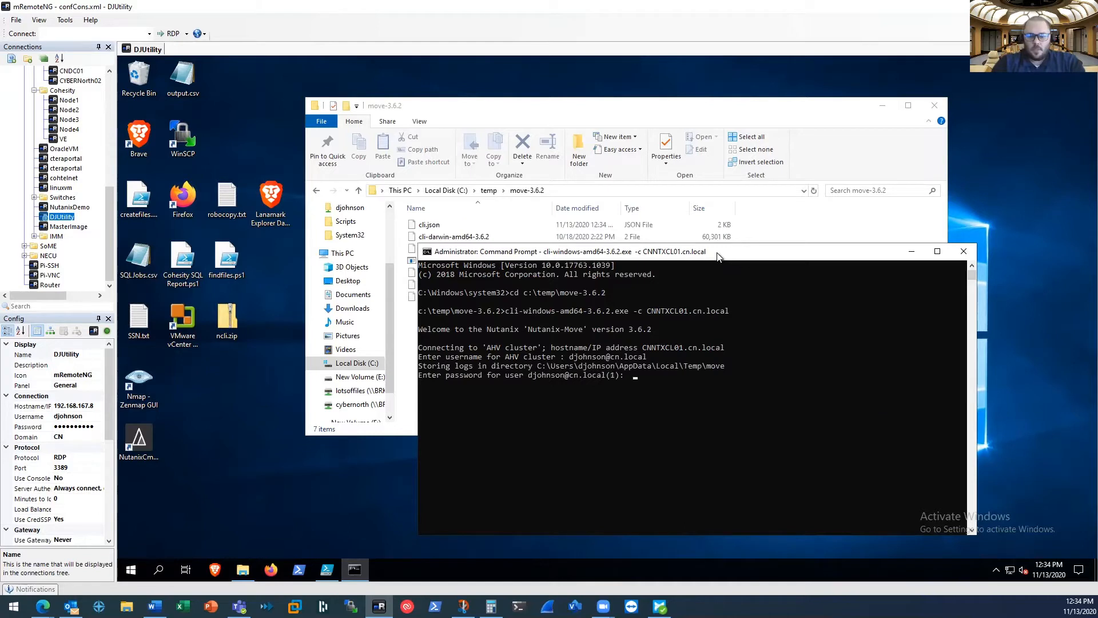
pyautogui.write('****')
pyautogui.press('Return')
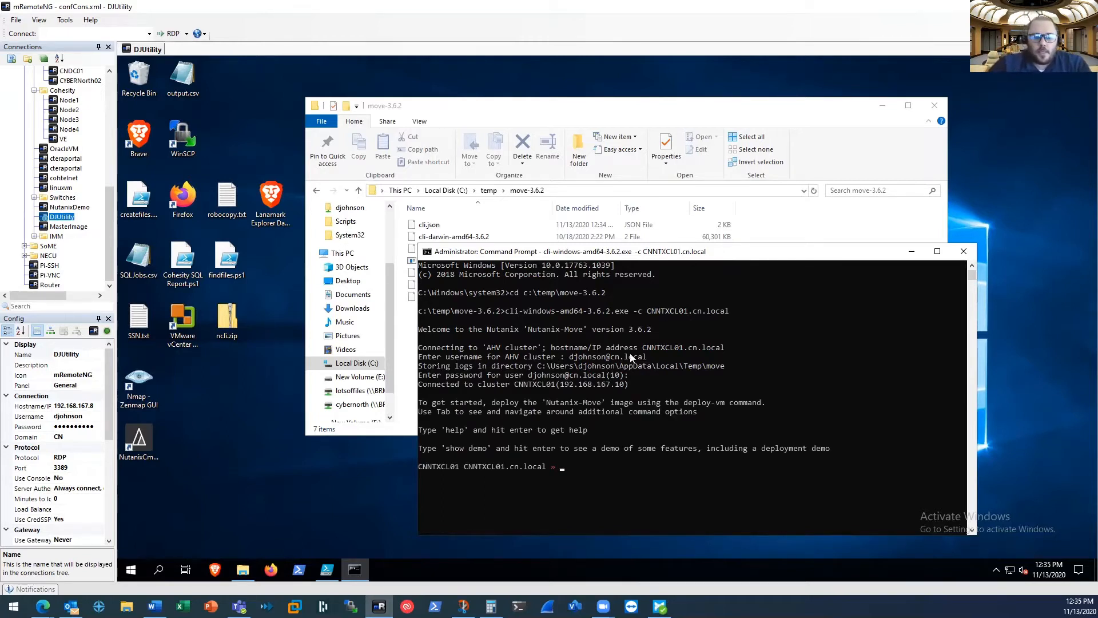
# Copy the IPAM-Network name from the cluster's networks list
pyautogui.moveTo(43, 607)
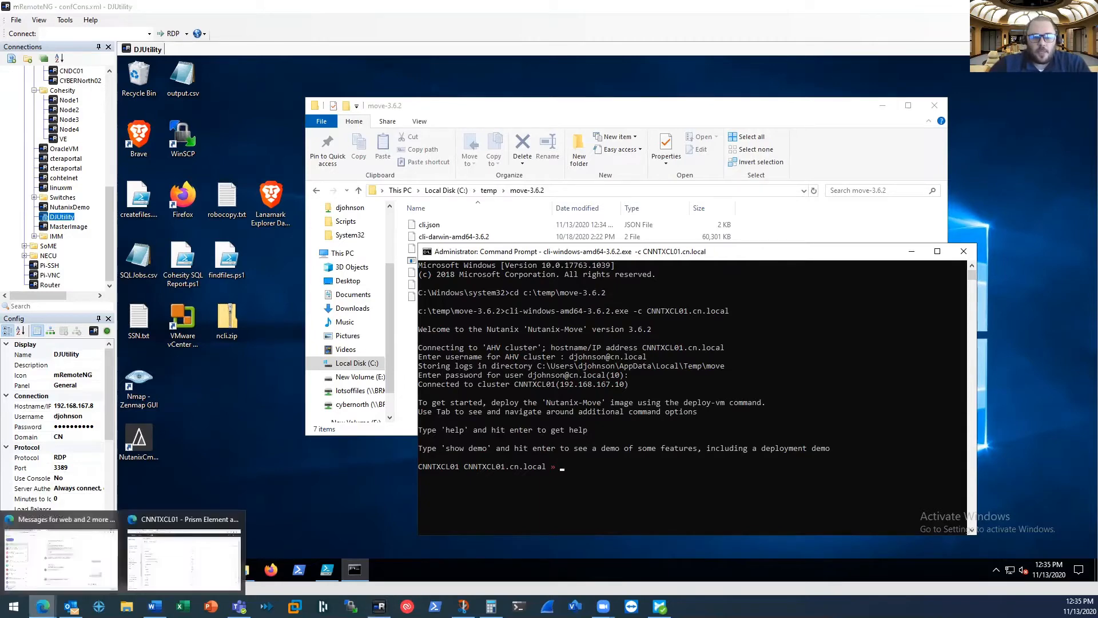
pyautogui.click(169, 571)
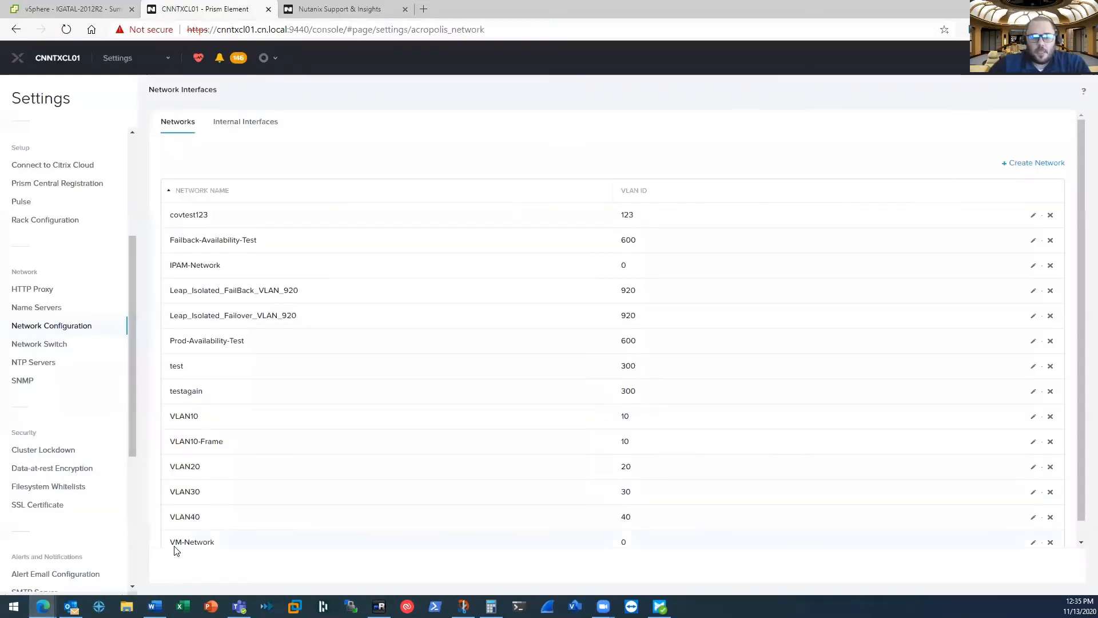
pyautogui.moveTo(223, 267); pyautogui.dragTo(170, 272)
pyautogui.rightClick(183, 269)
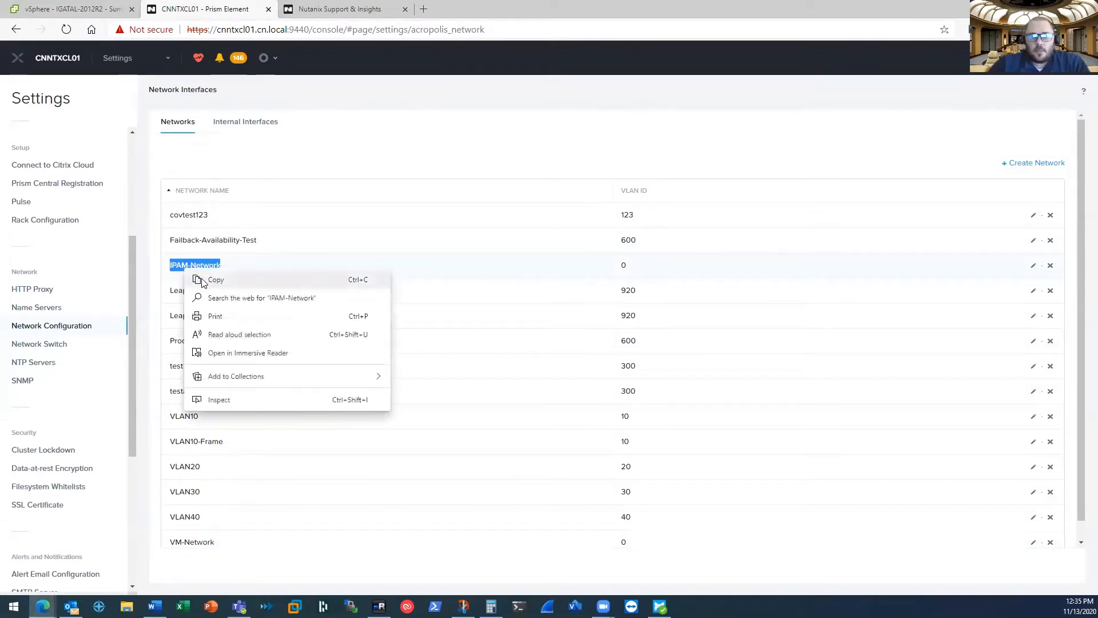
pyautogui.click(202, 278)
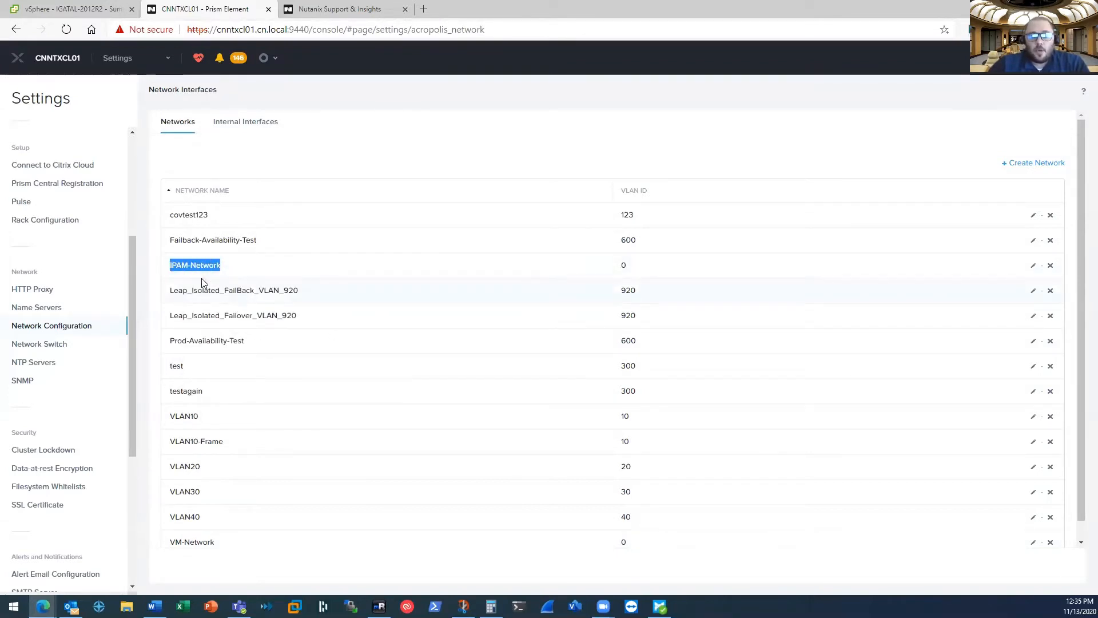
pyautogui.click(162, 65)
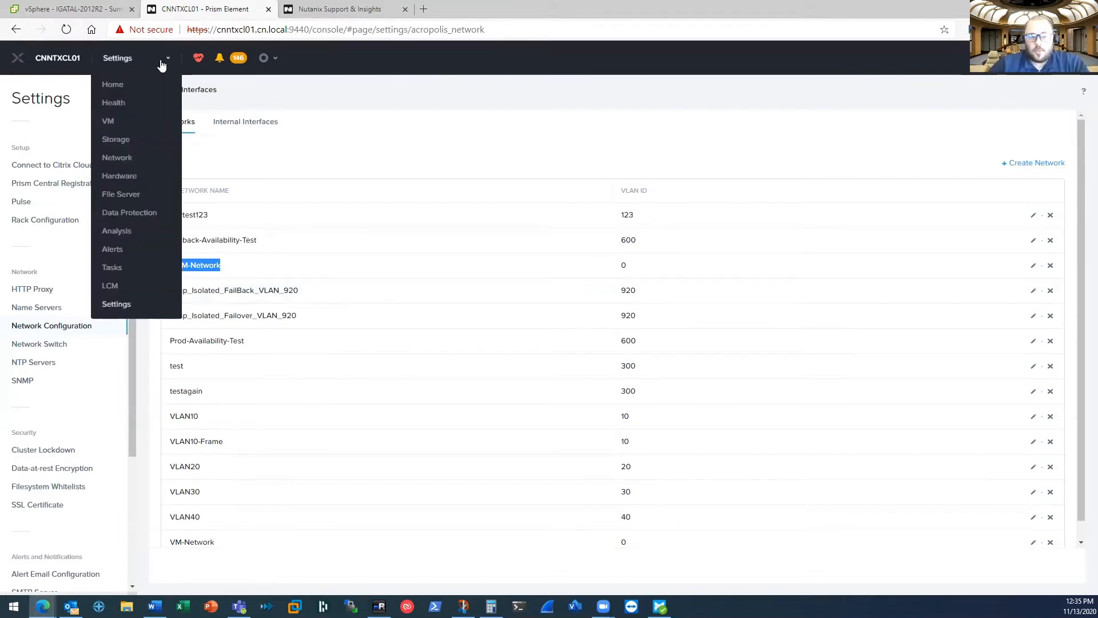
pyautogui.click(129, 141)
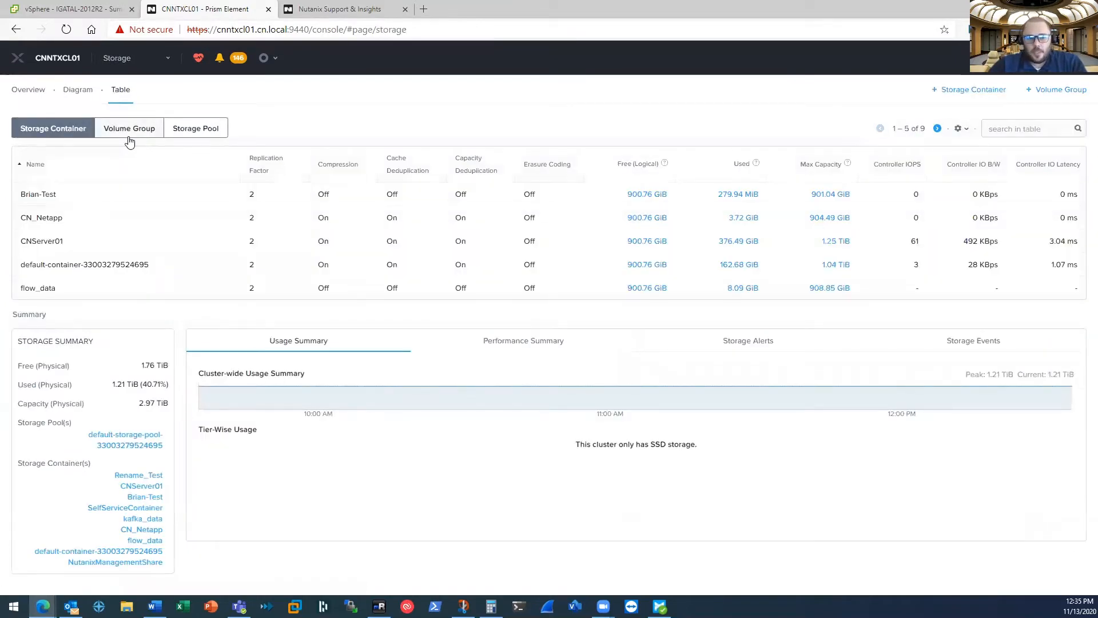
pyautogui.moveTo(153, 266); pyautogui.dragTo(20, 266)
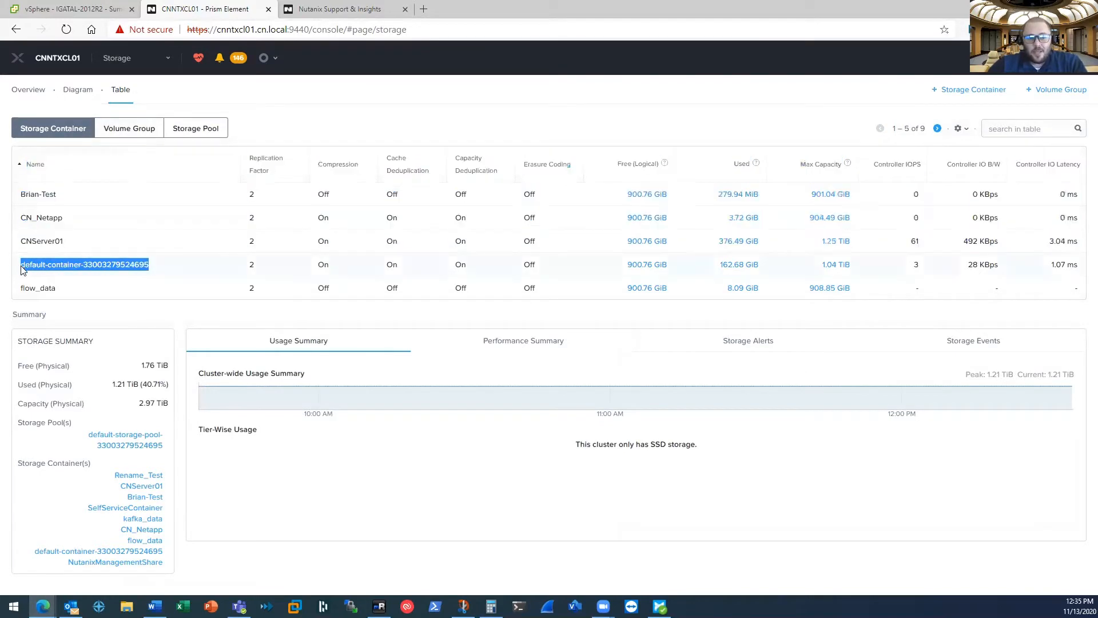
pyautogui.click(29, 264)
pyautogui.rightClick(55, 266)
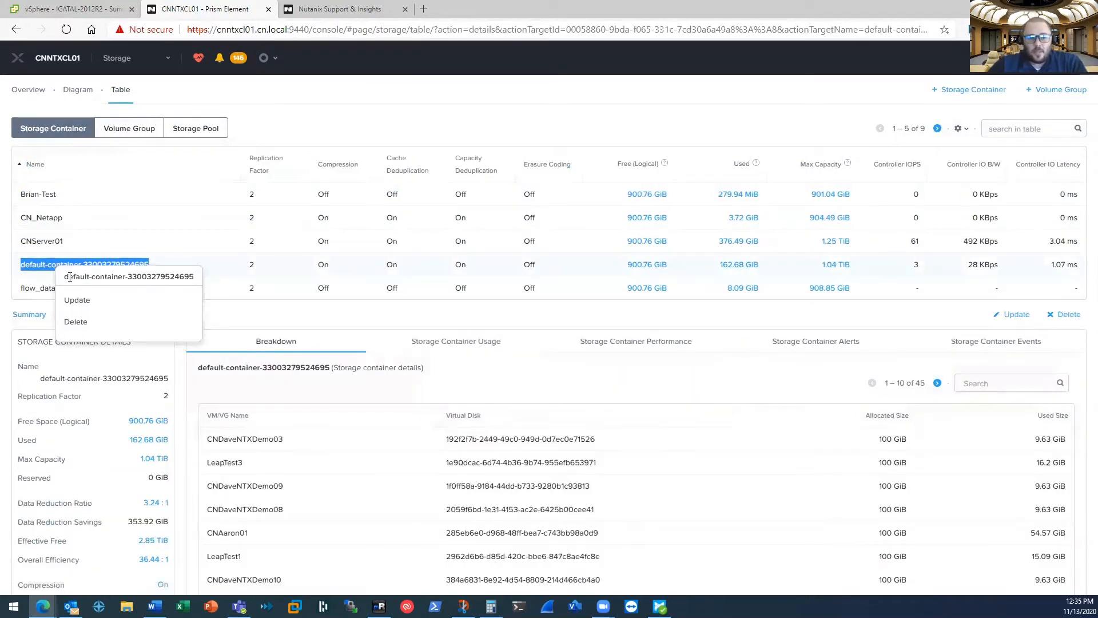
pyautogui.rightClick(45, 265)
pyautogui.click(90, 248)
pyautogui.moveTo(152, 263); pyautogui.dragTo(23, 265)
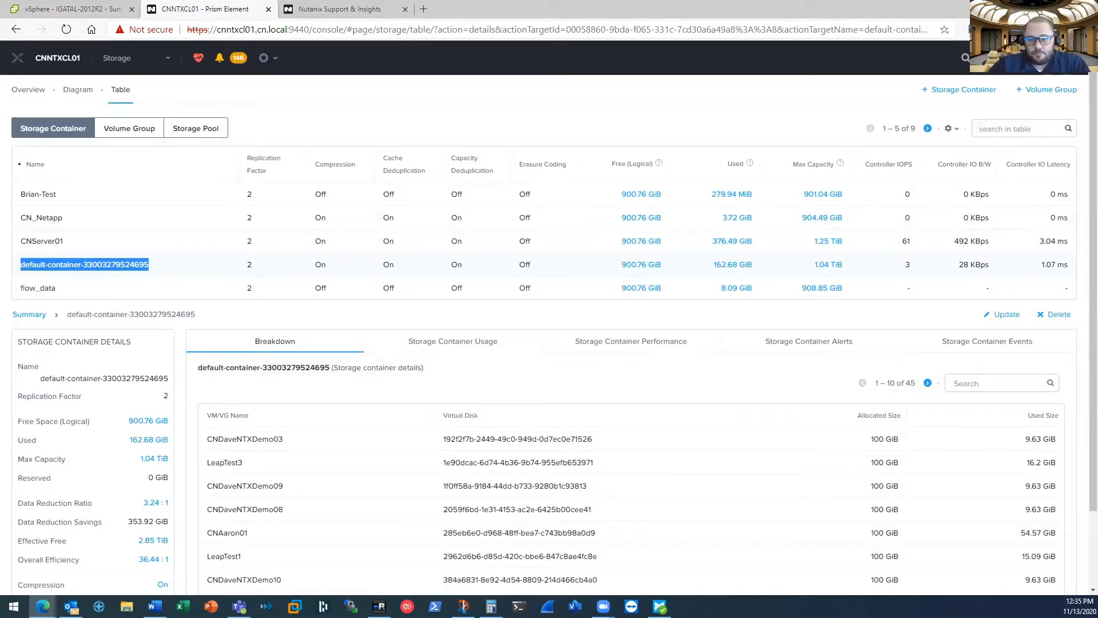
pyautogui.hotkey('alt', 'Tab')
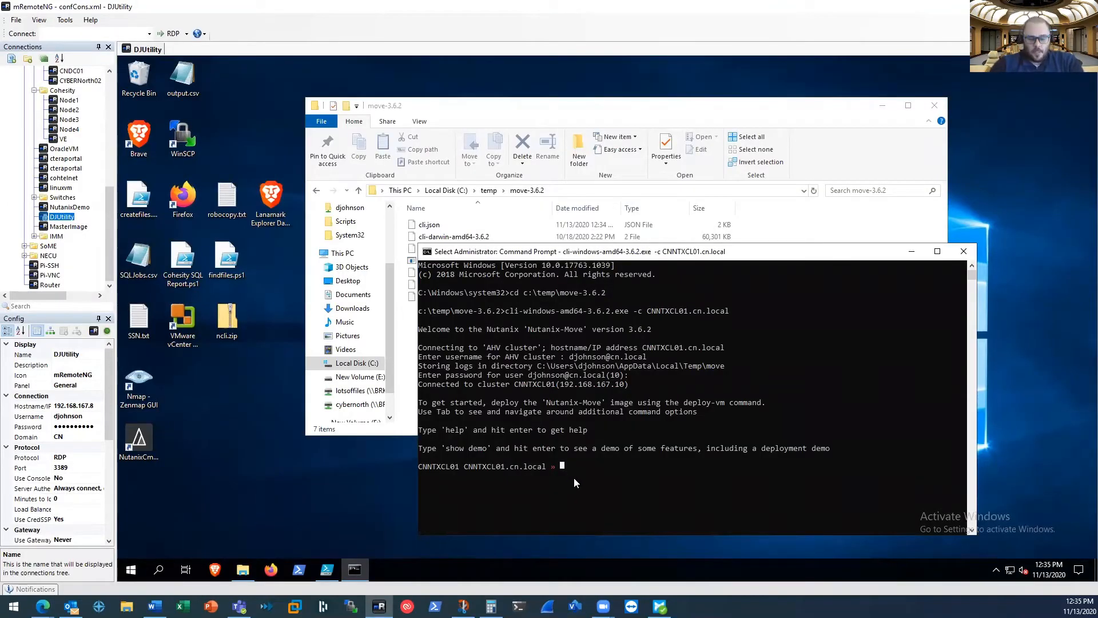
pyautogui.write('deploy-v')
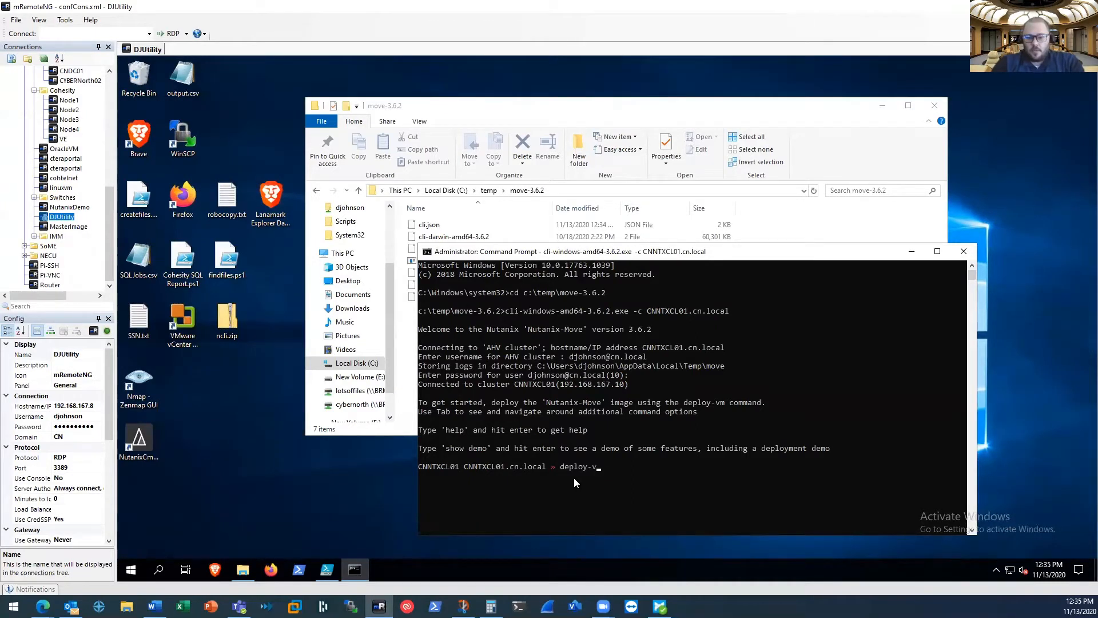
pyautogui.write('m vm-container')
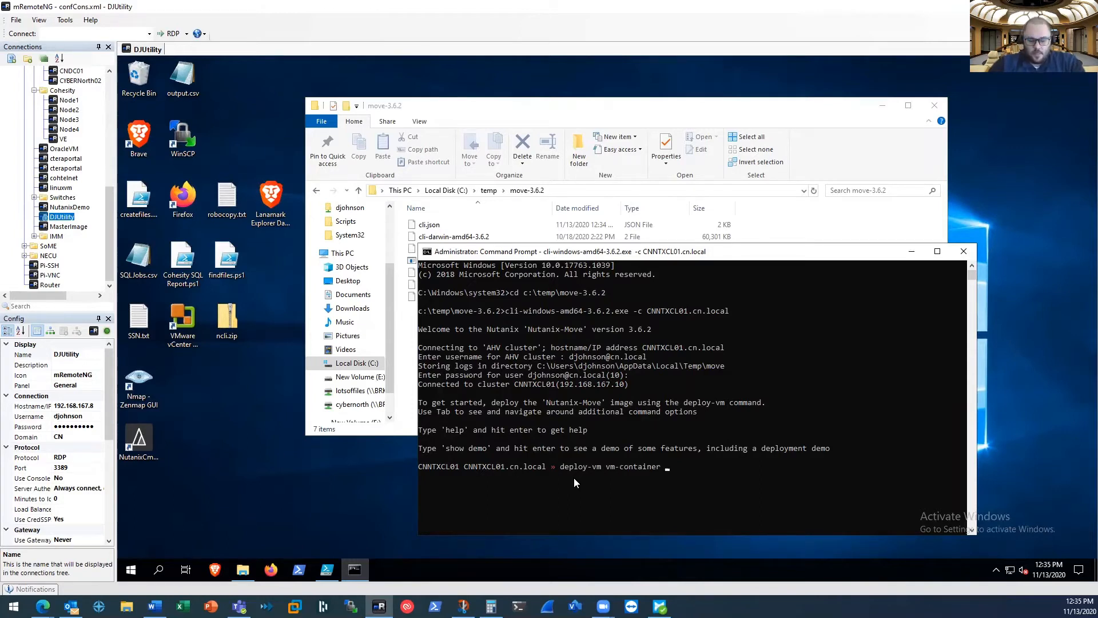
pyautogui.click(680, 468)
pyautogui.press('Escape')
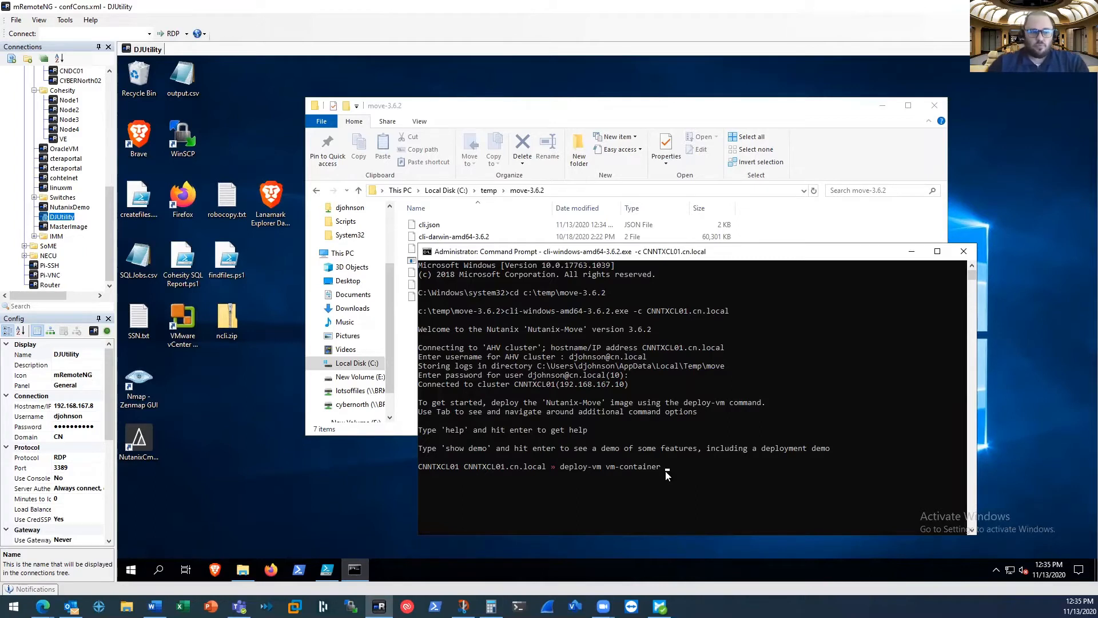
pyautogui.write('def')
pyautogui.press('Tab')
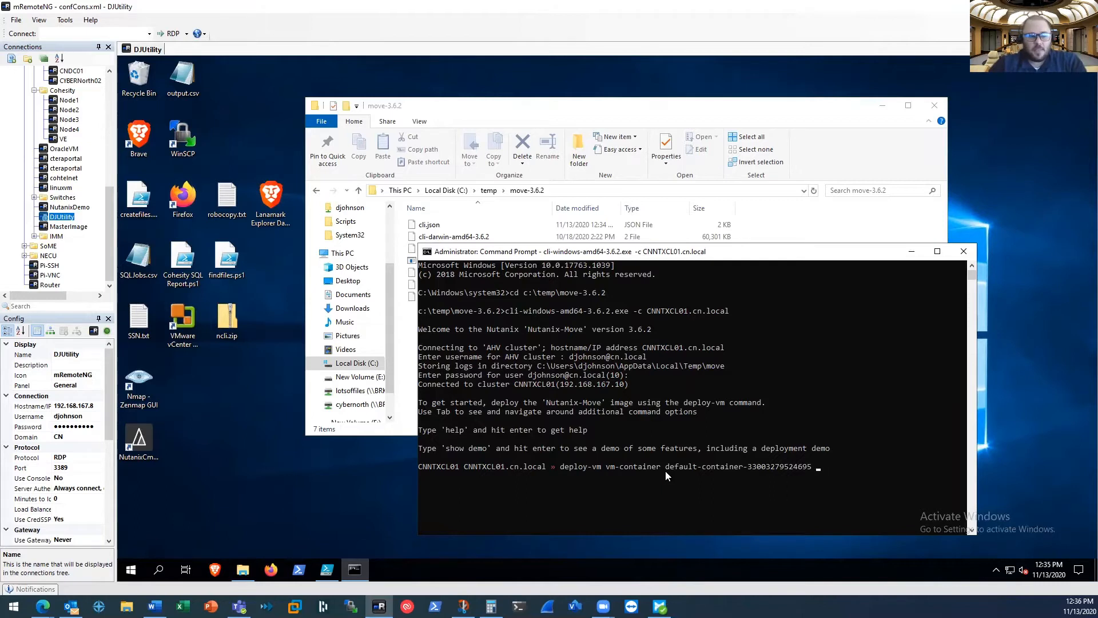
pyautogui.write('cm')
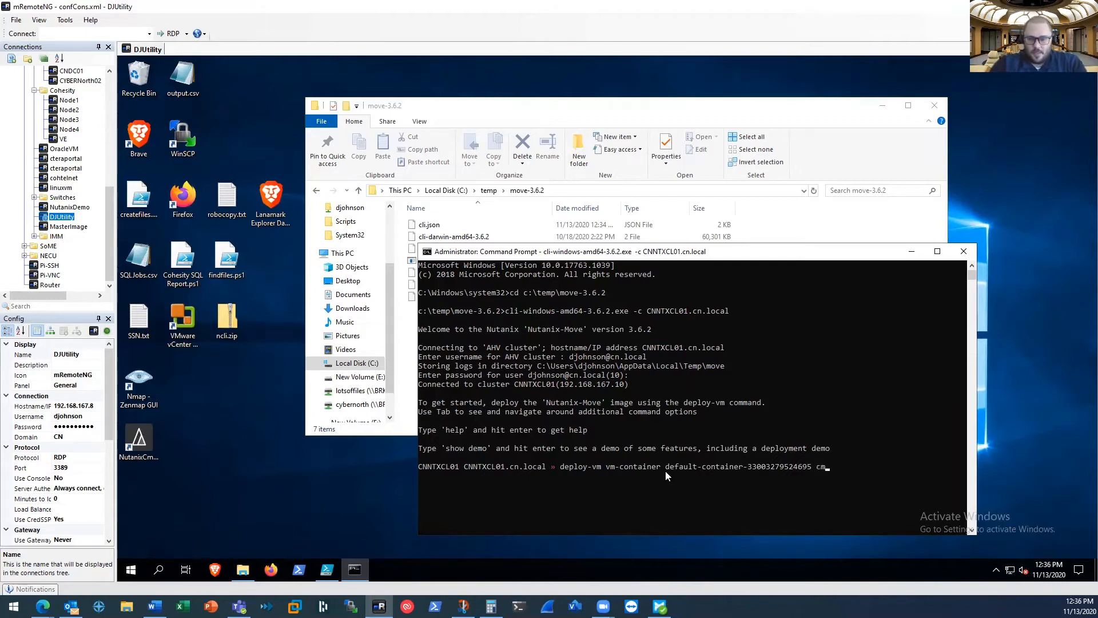
pyautogui.press('BackSpace')
pyautogui.press('BackSpace')
pyautogui.write('vm-network IPAM-Network')
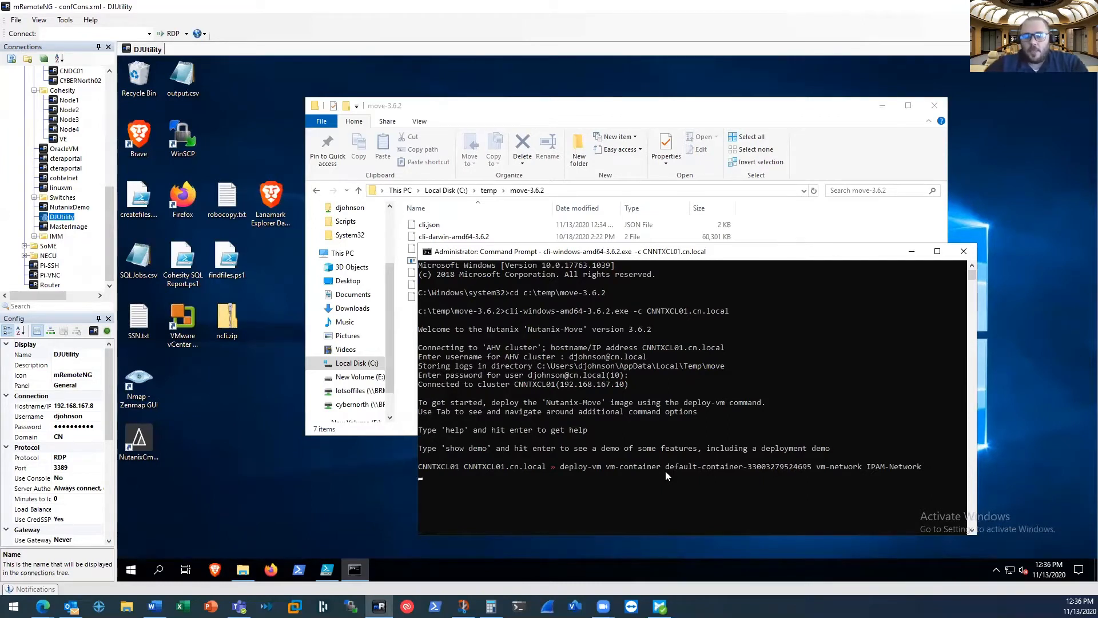
pyautogui.press('Return')
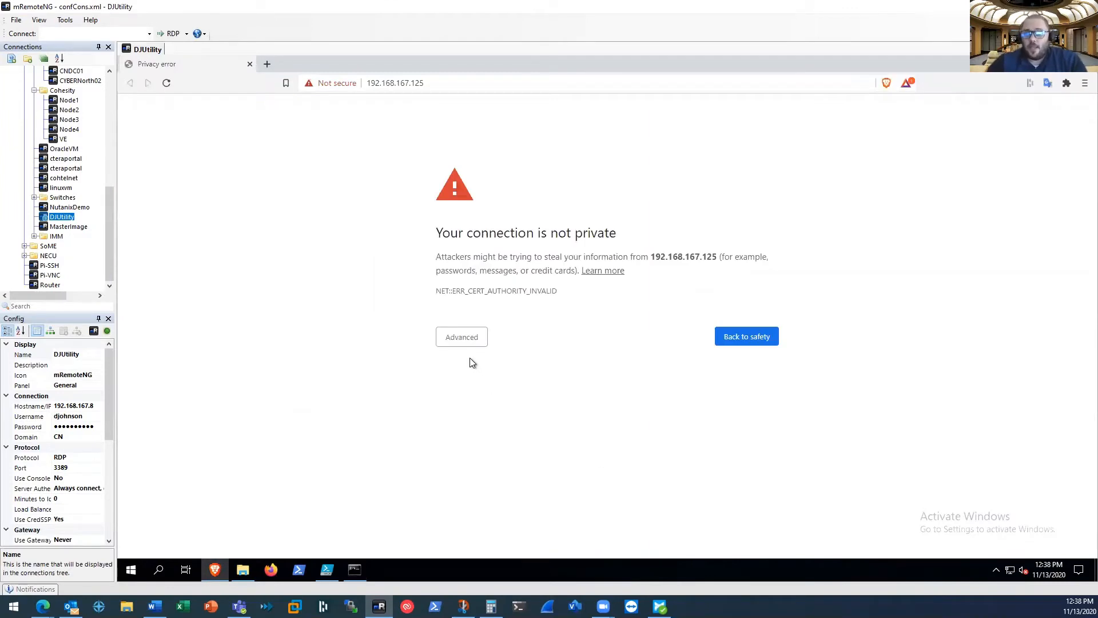
# Open the Move web page at 192.168.167.125 past the certificate warning and accept the end user license agreement
pyautogui.click(460, 339)
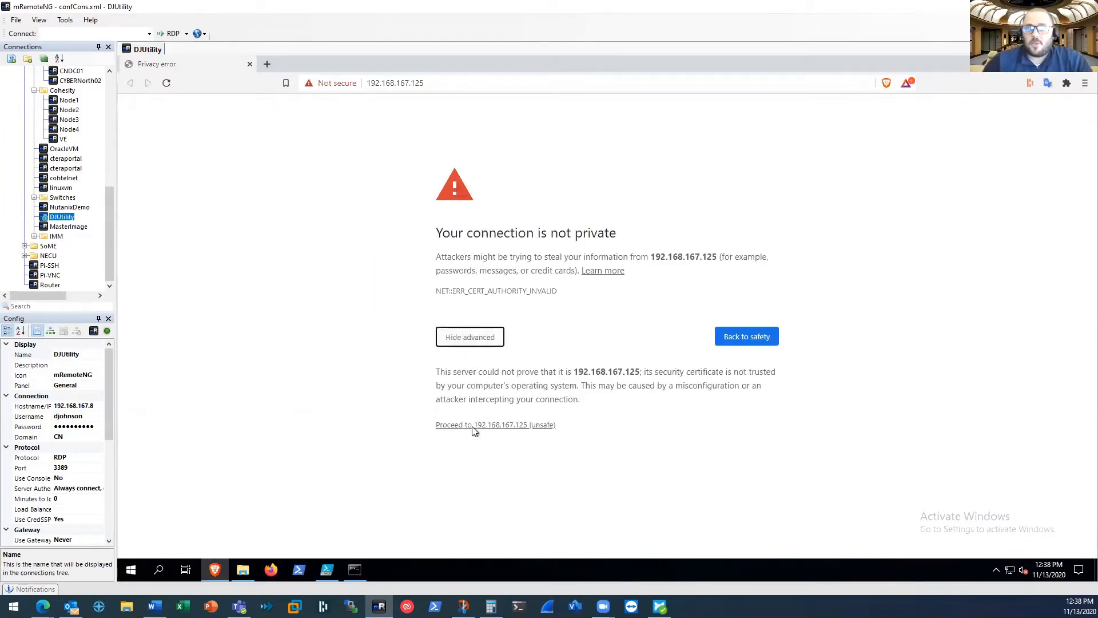
pyautogui.click(475, 425)
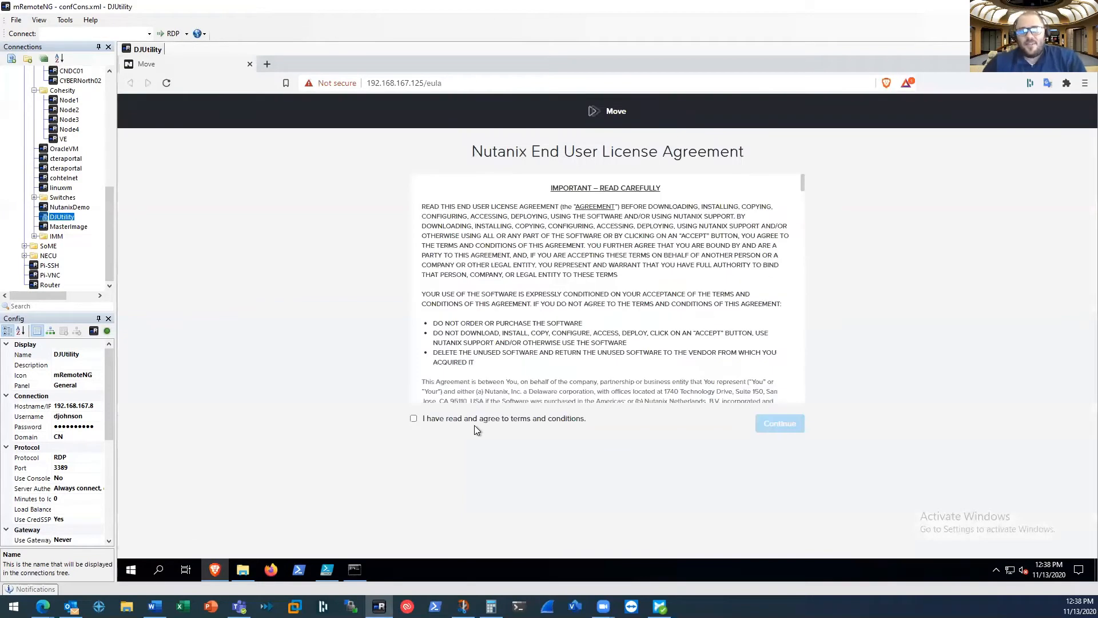
pyautogui.click(413, 418)
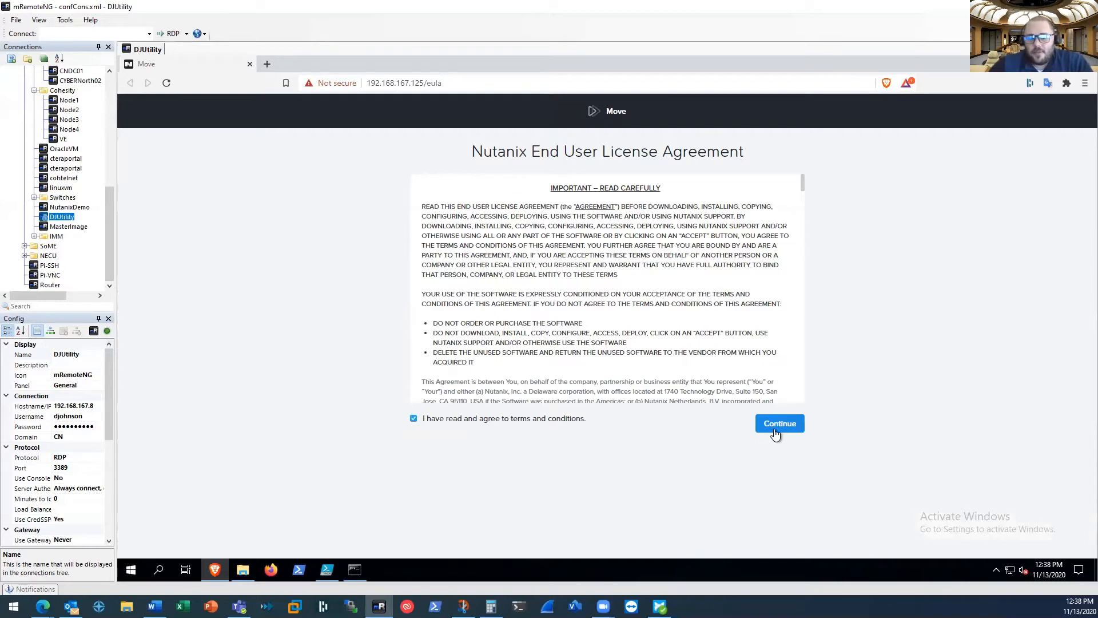
pyautogui.click(774, 428)
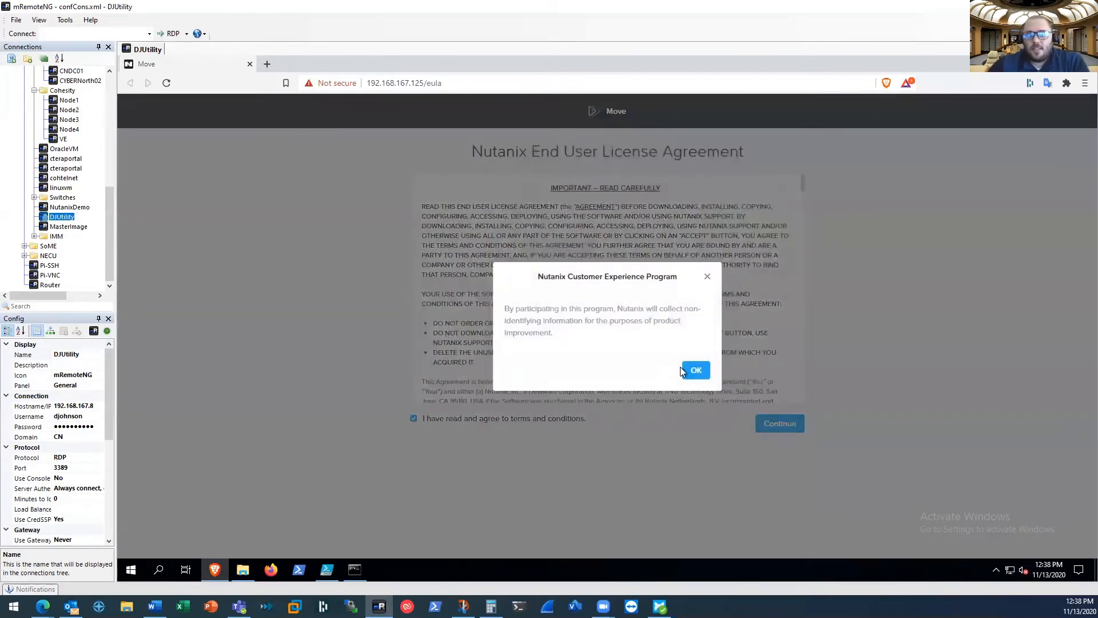
pyautogui.click(696, 371)
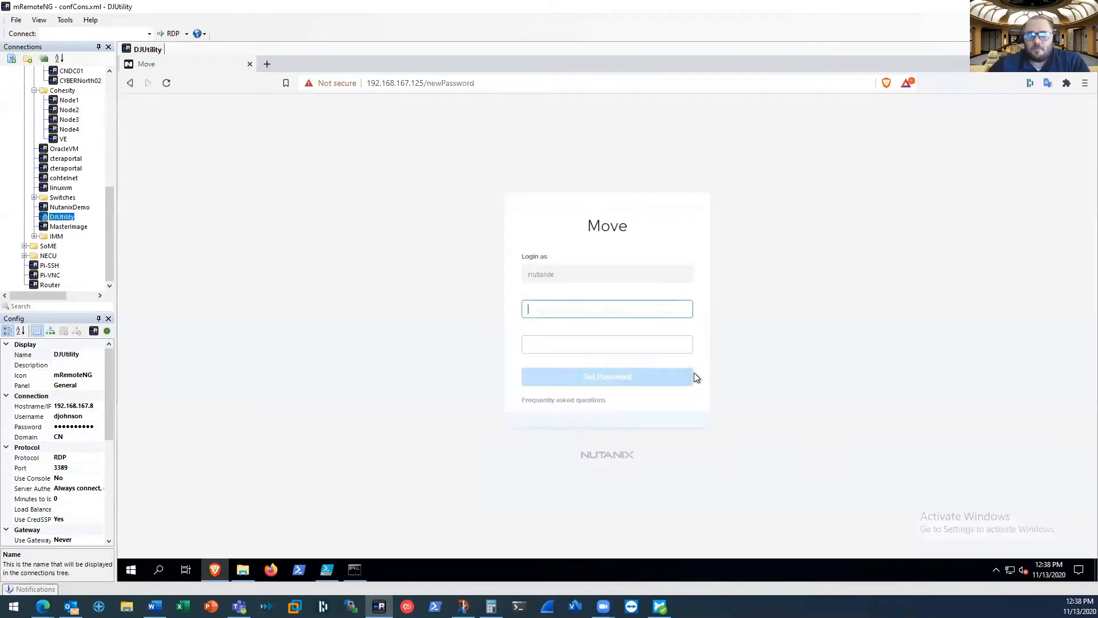
# Set a new password for the nutanix user using a generated strong password and save it in the password manager
pyautogui.click(548, 311)
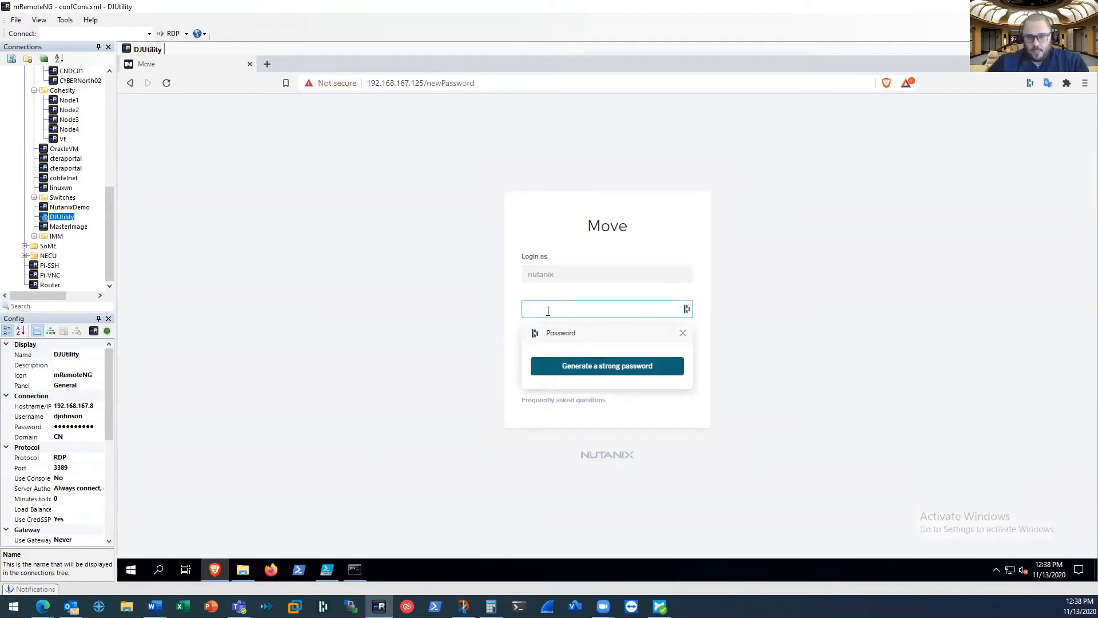
pyautogui.click(579, 367)
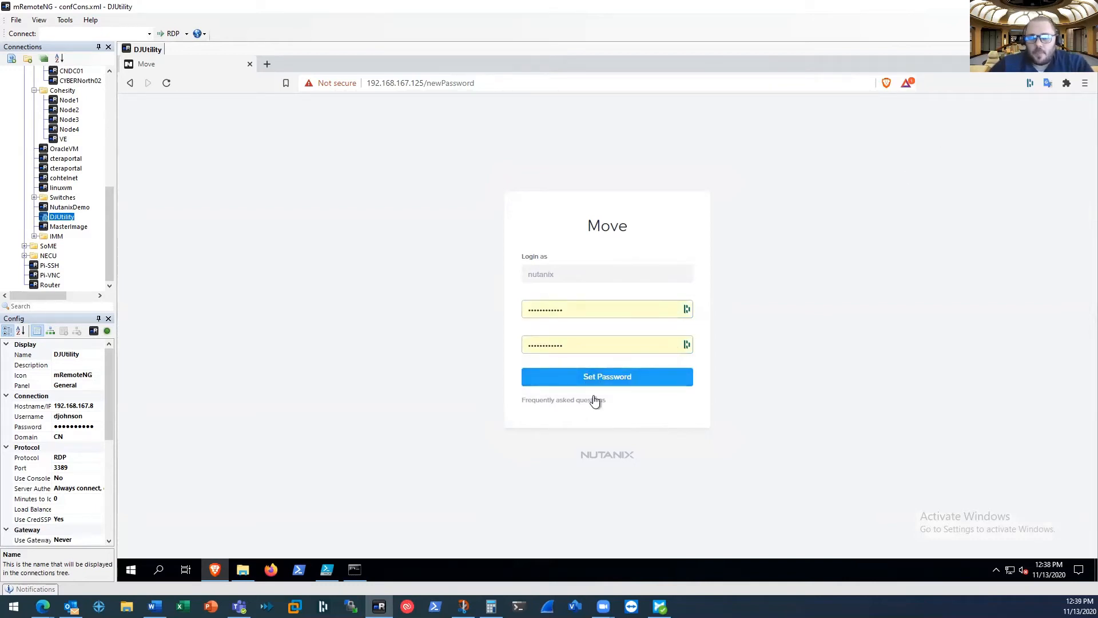
pyautogui.click(607, 383)
pyautogui.click(595, 365)
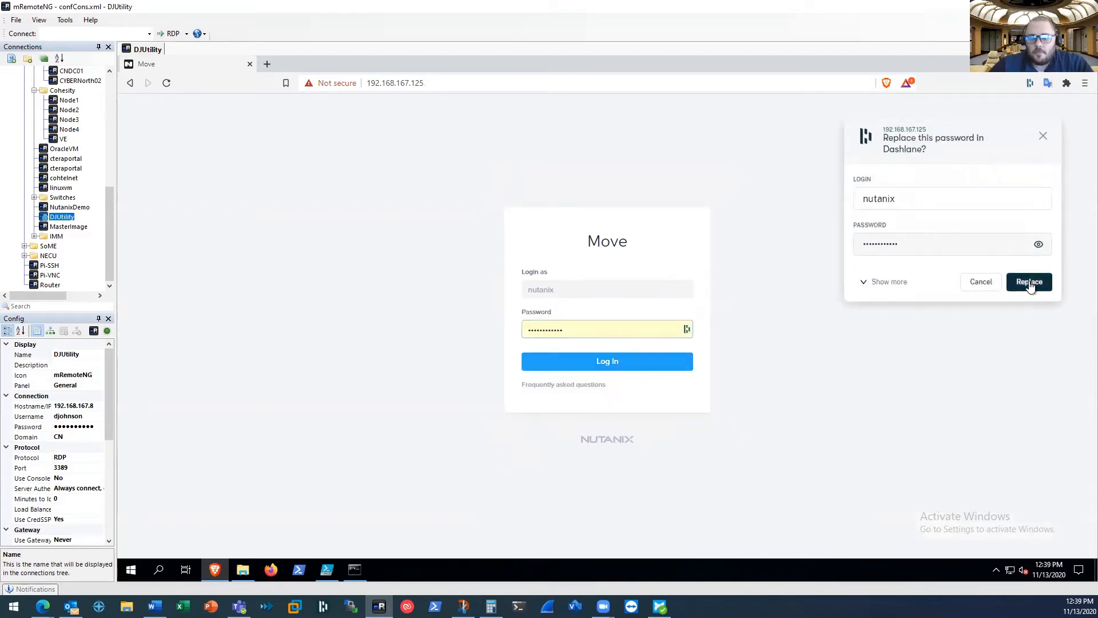
pyautogui.click(1029, 283)
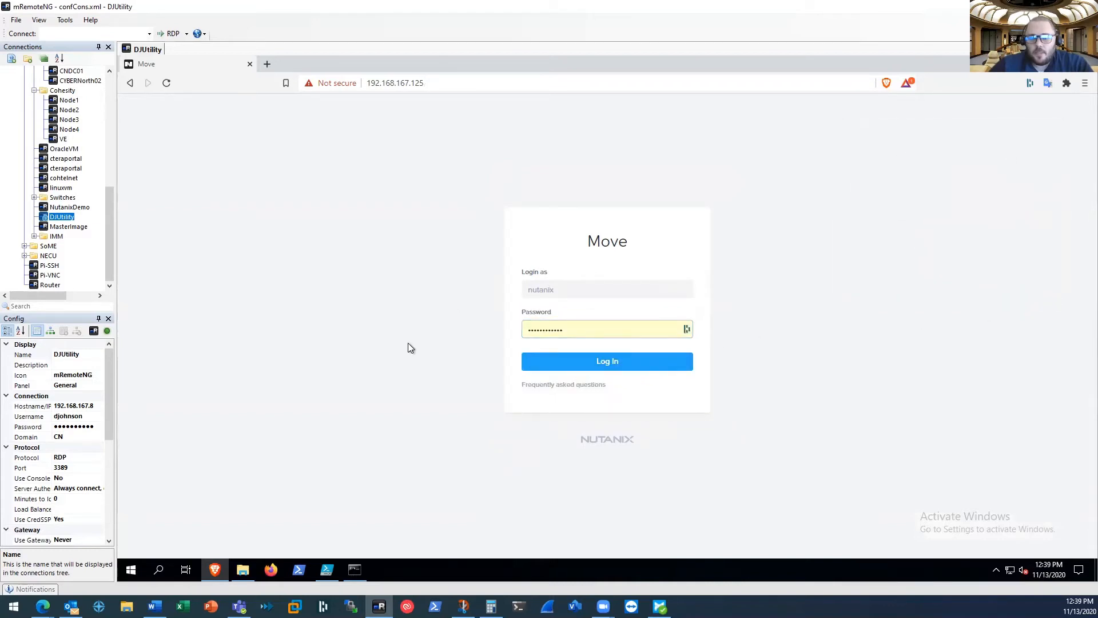
# Log in to Move as nutanix with the saved password and continue past the welcome dialog
pyautogui.click(607, 364)
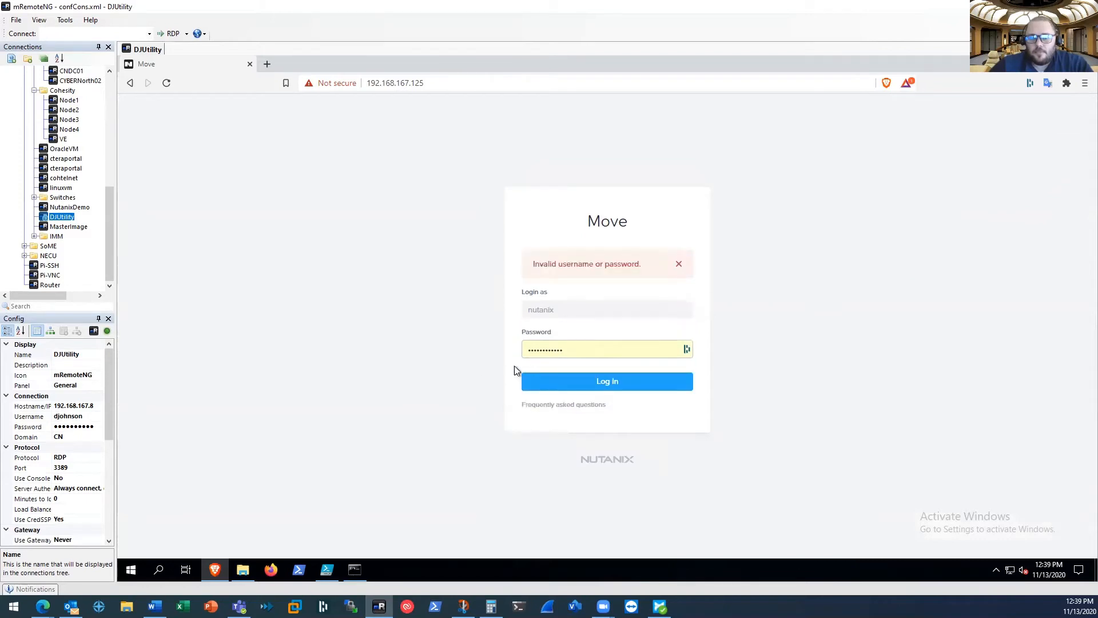
pyautogui.click(576, 355)
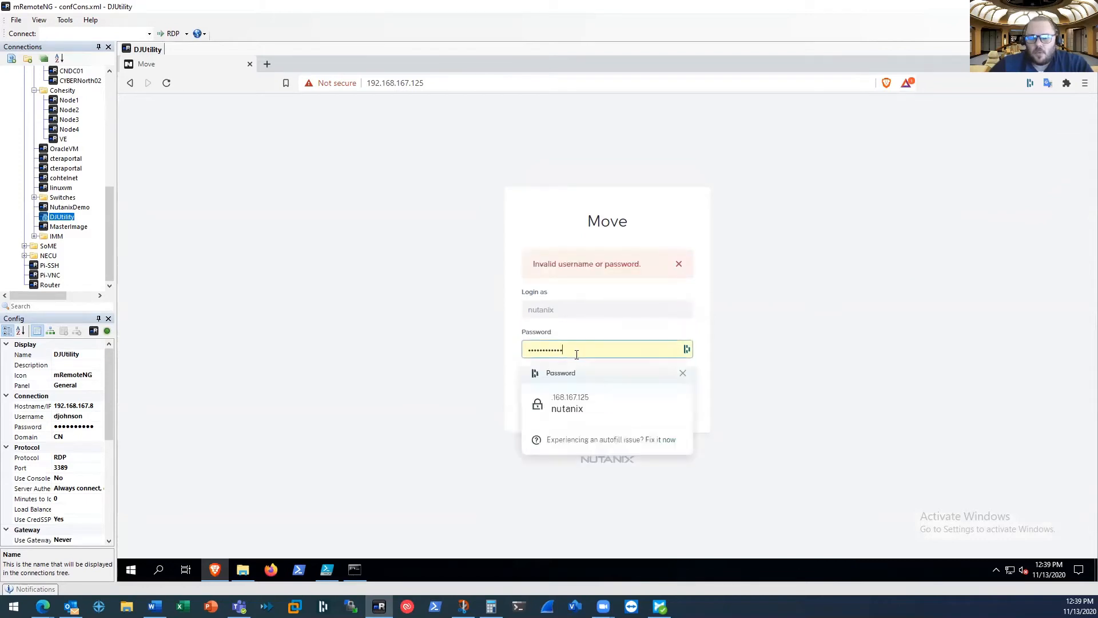
pyautogui.click(573, 407)
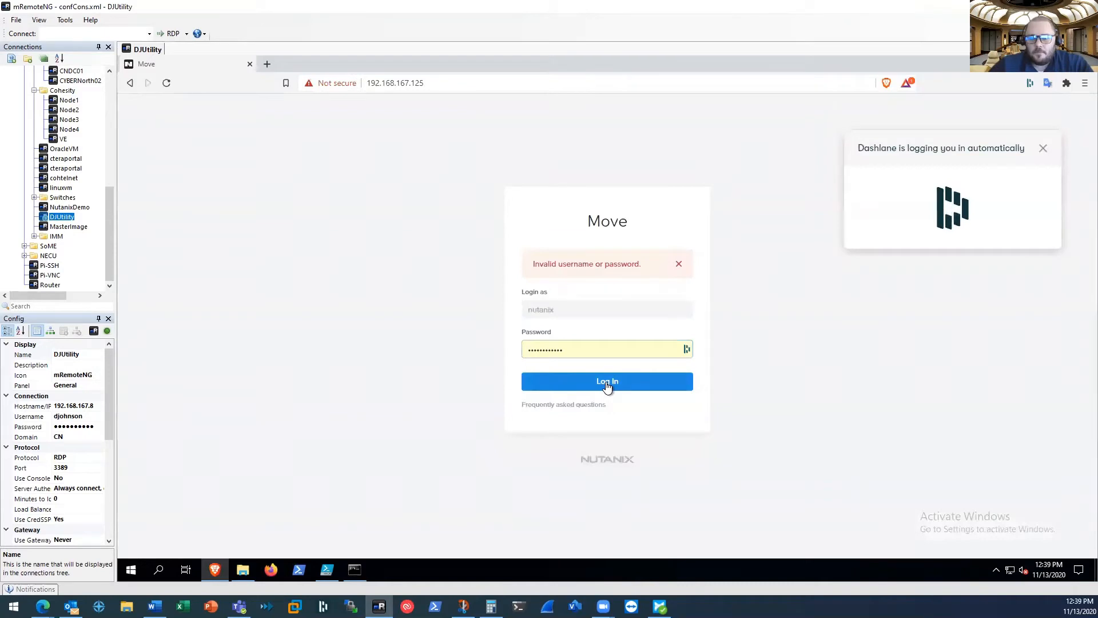
pyautogui.click(679, 265)
pyautogui.click(626, 360)
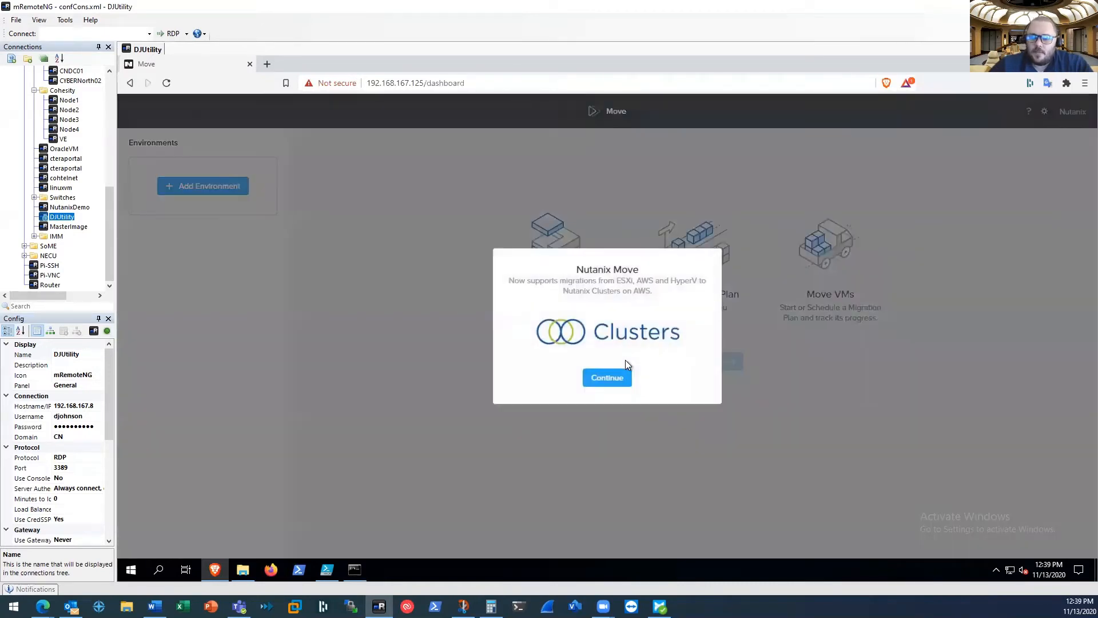
pyautogui.click(616, 382)
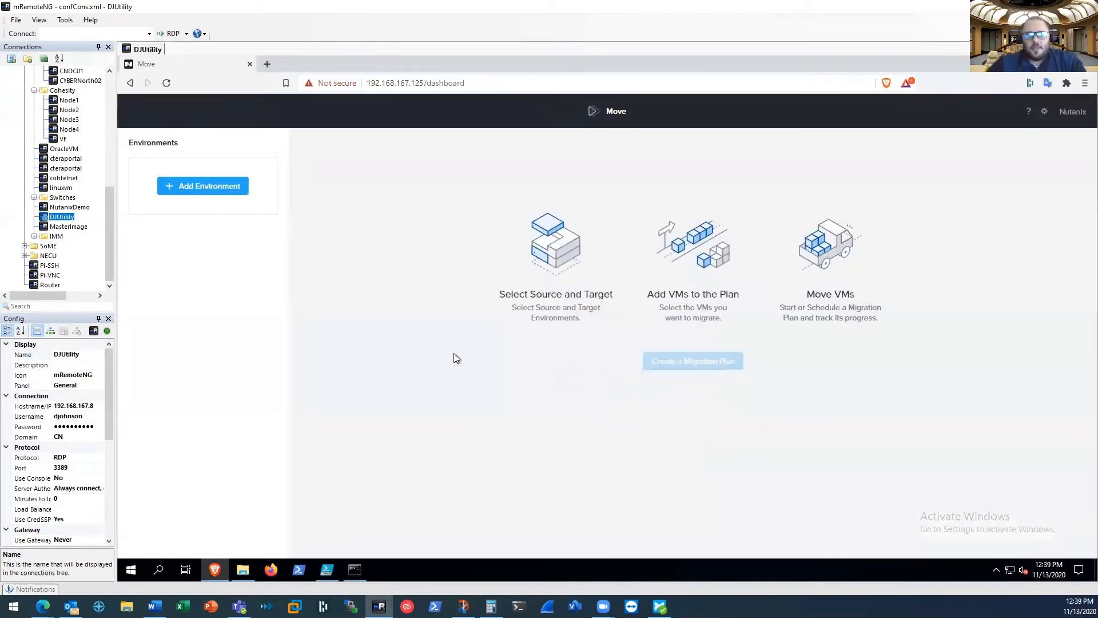
# Start adding a new environment of type VMware ESXi and name it vmware
pyautogui.click(207, 189)
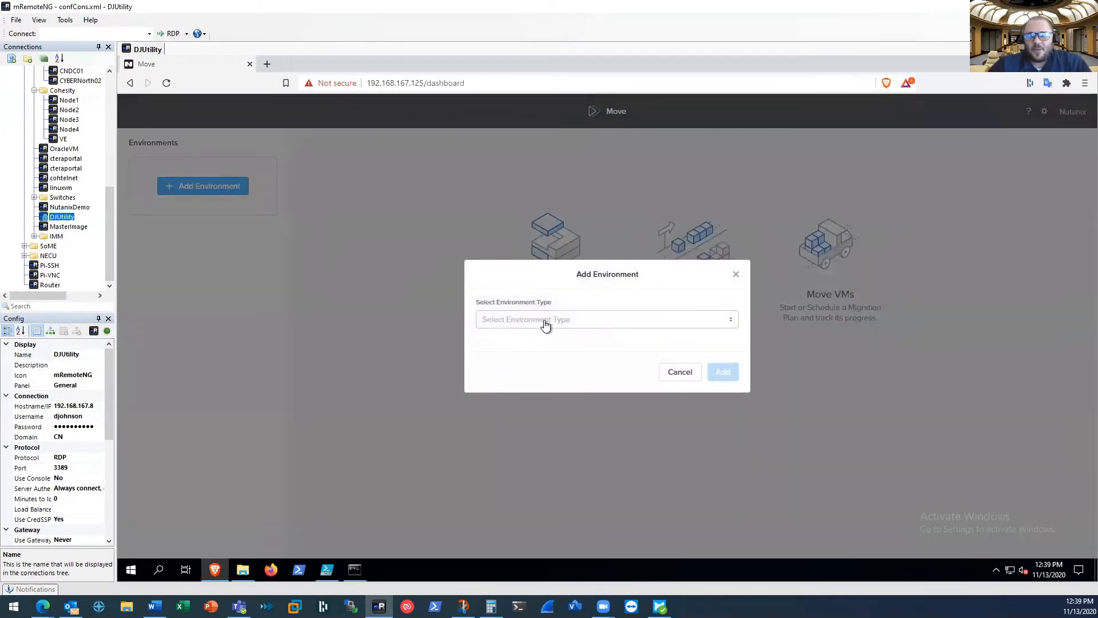
pyautogui.click(736, 275)
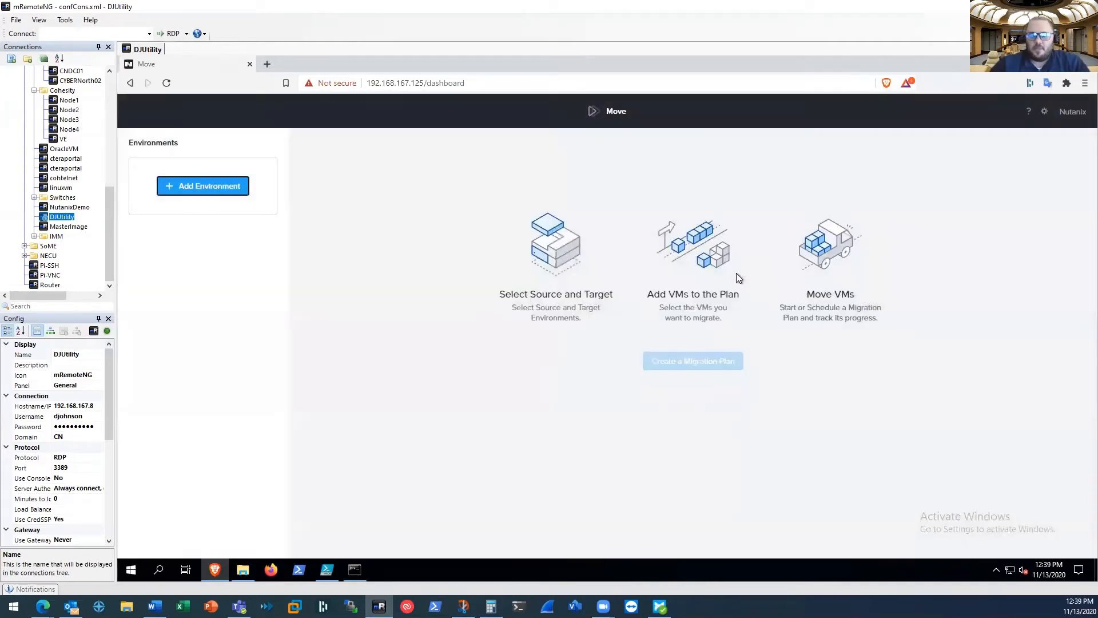
pyautogui.click(213, 190)
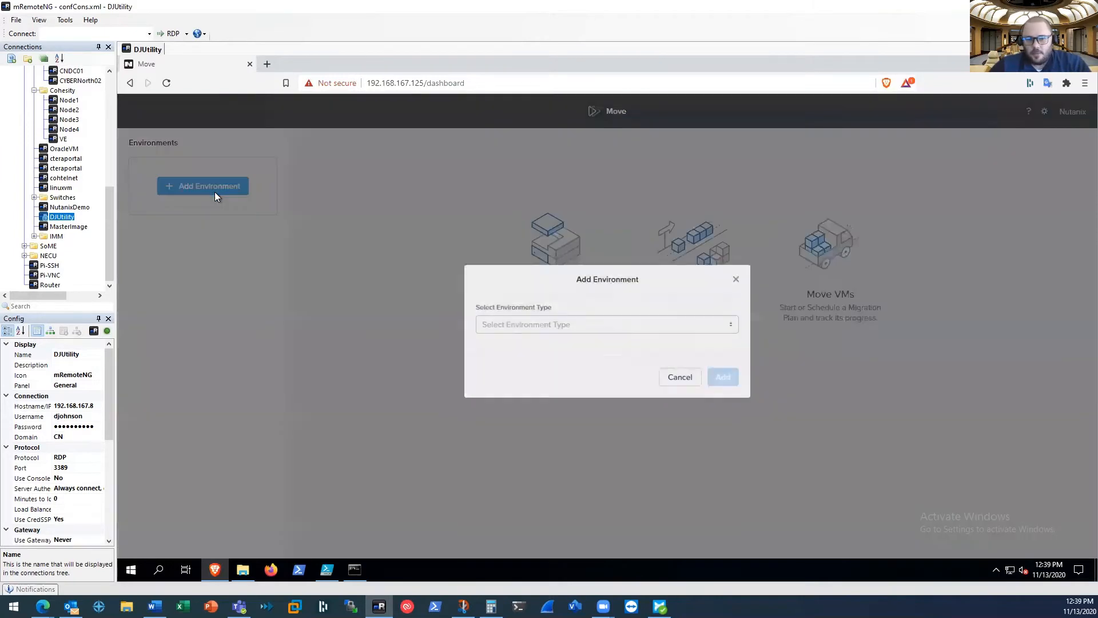
pyautogui.click(485, 321)
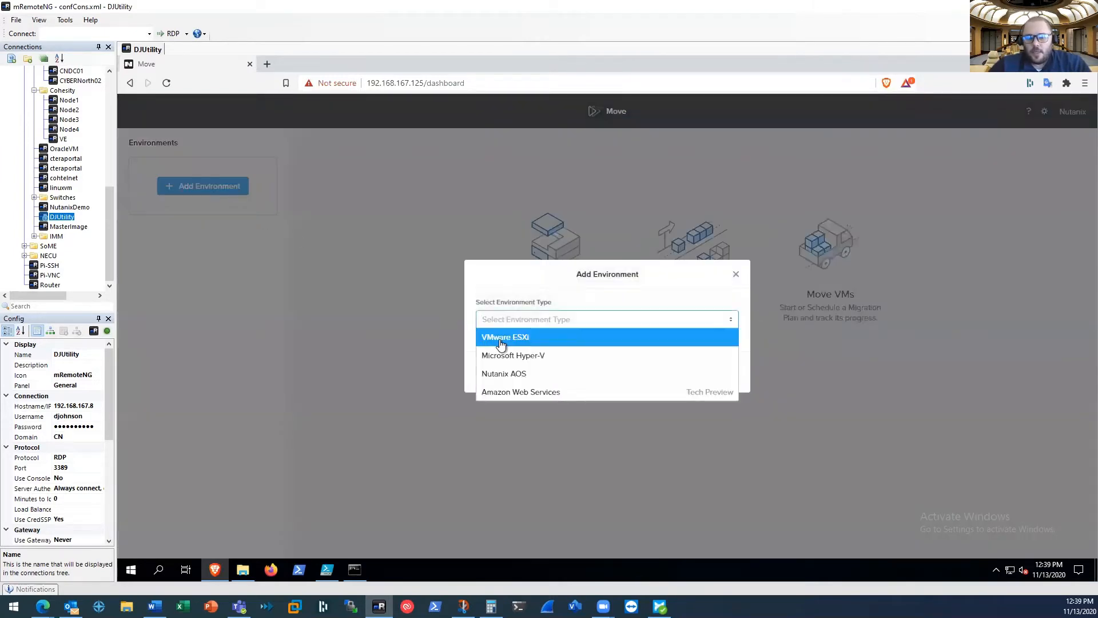
pyautogui.click(501, 340)
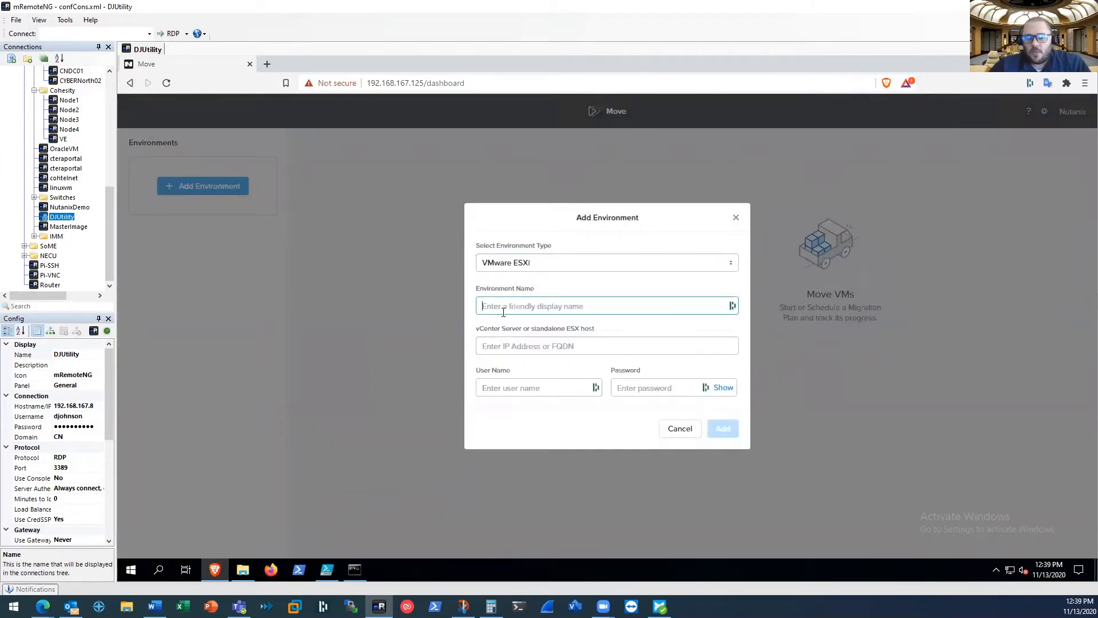
pyautogui.click(503, 310)
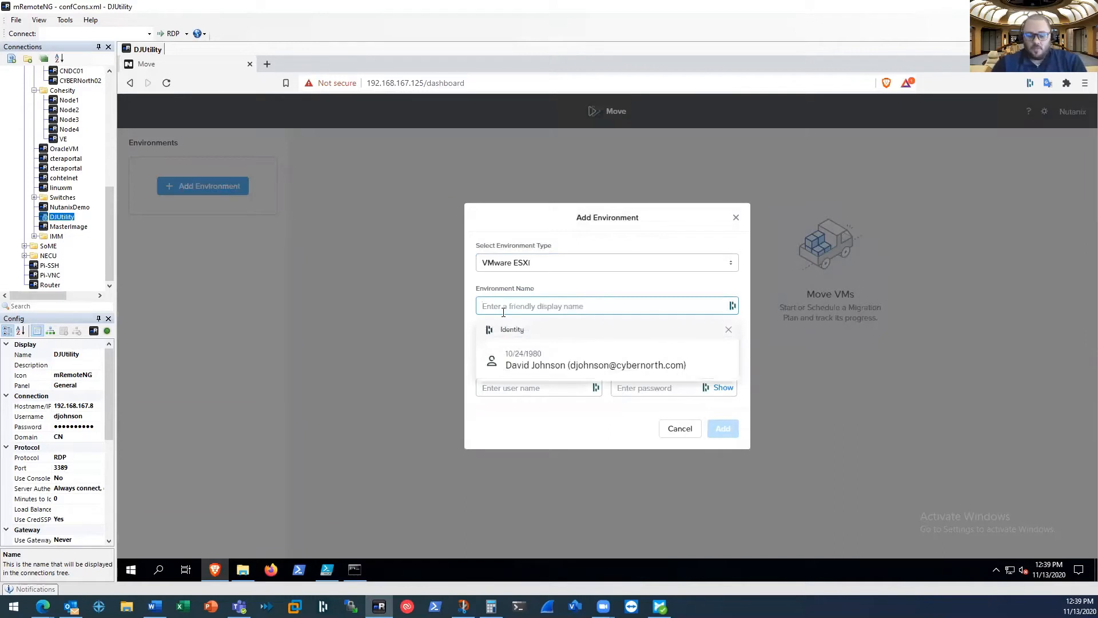
pyautogui.write('vmware')
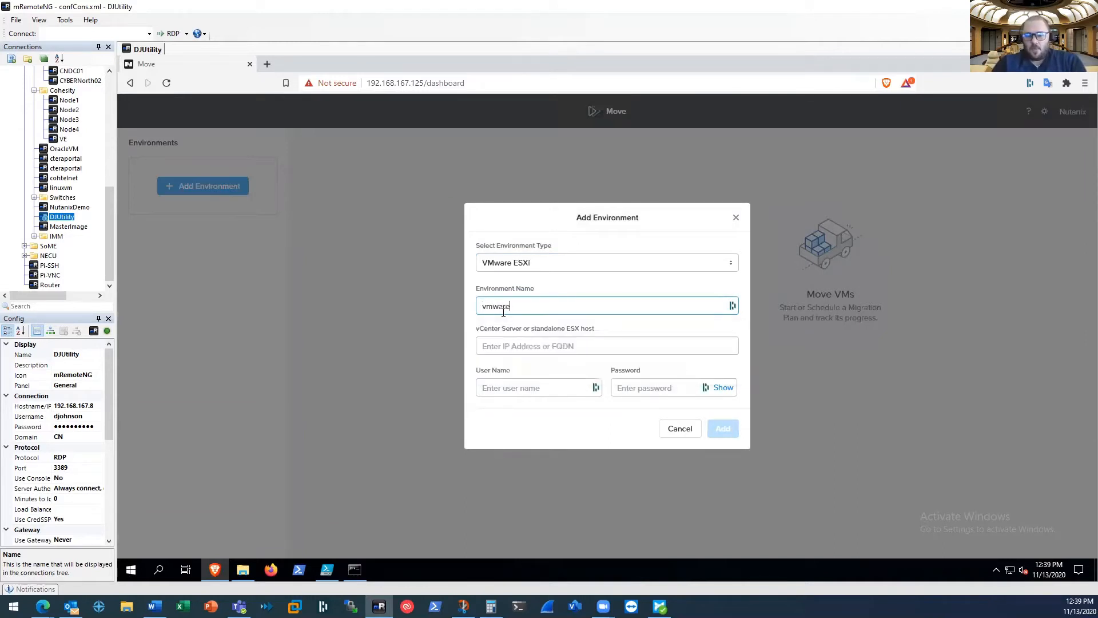
pyautogui.press('Tab')
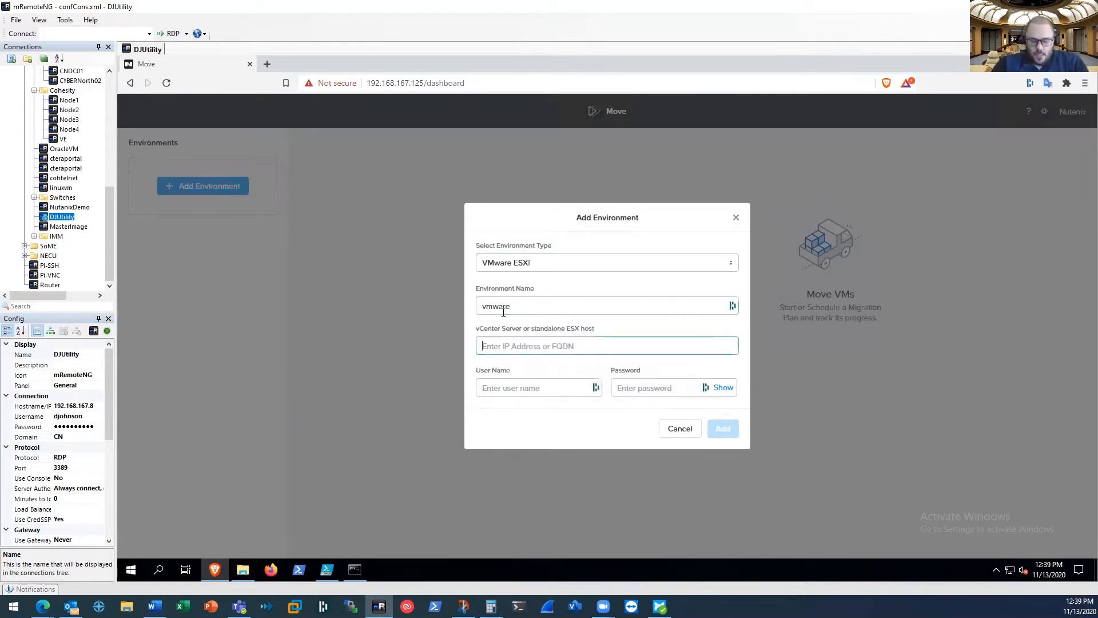
# Enter cnvc02.cn.local as the vCenter server, fill in the user name and account password, and submit the environment
pyautogui.write('cnvc02')
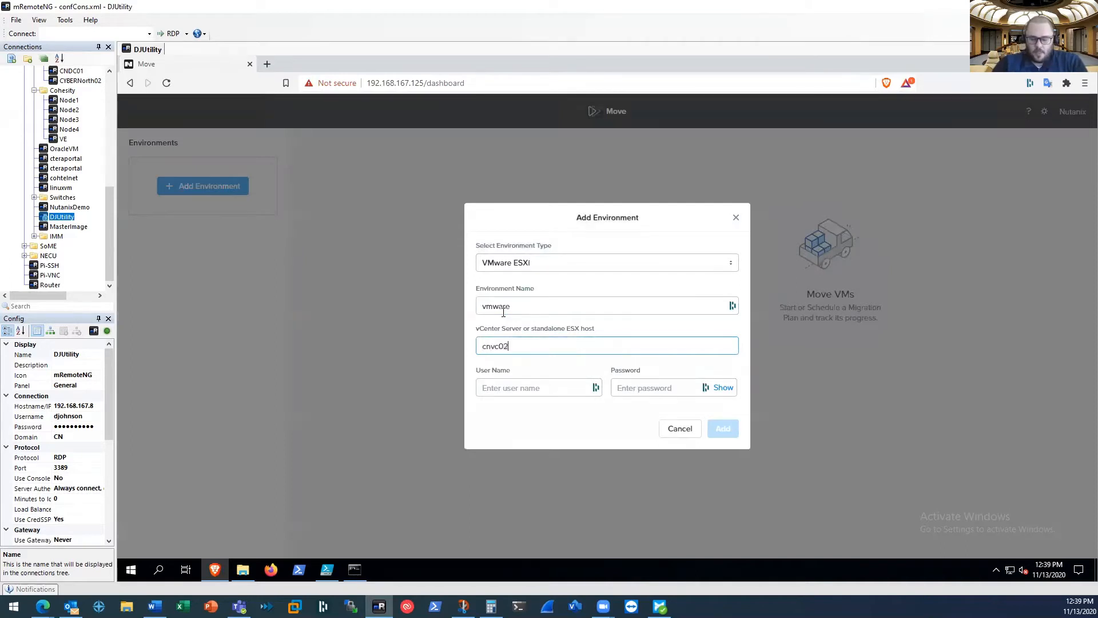
pyautogui.write('.cn.local')
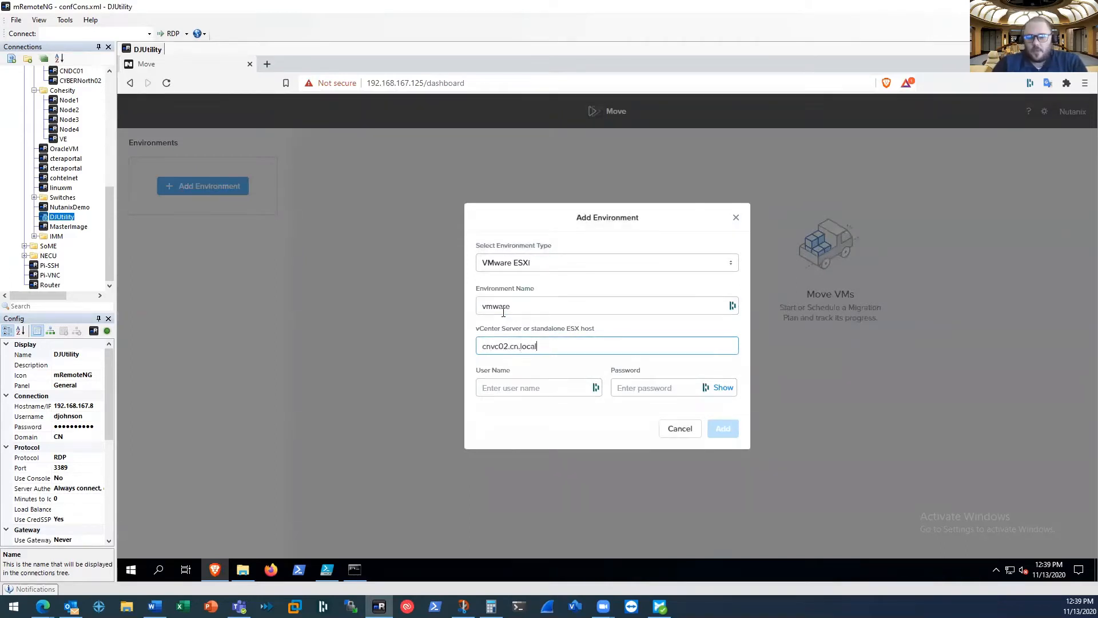
pyautogui.press('Tab')
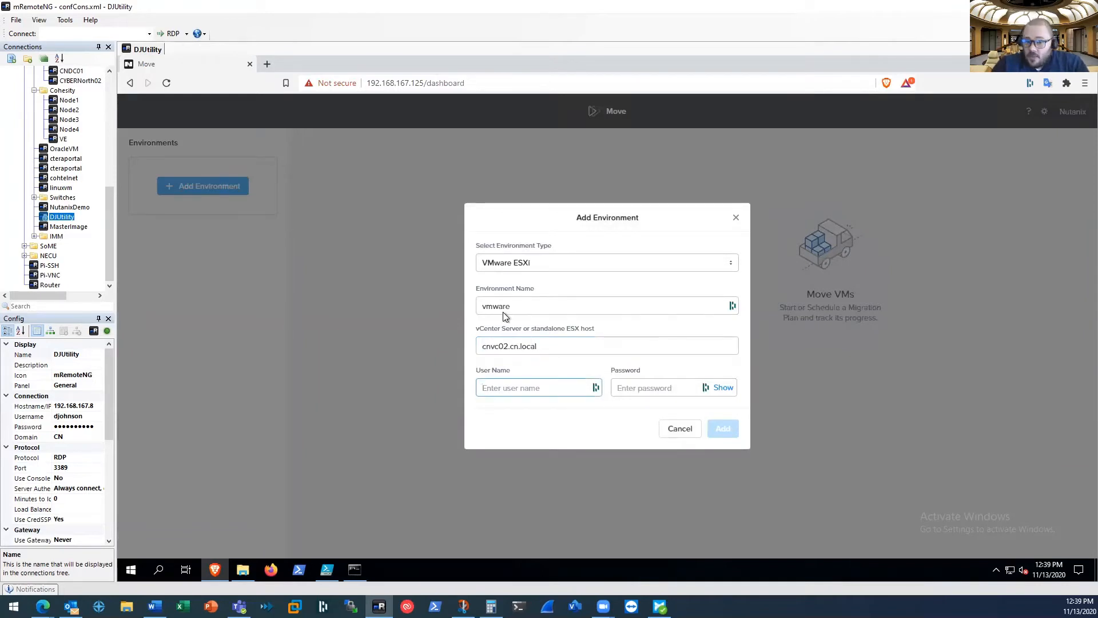
pyautogui.press('Tab')
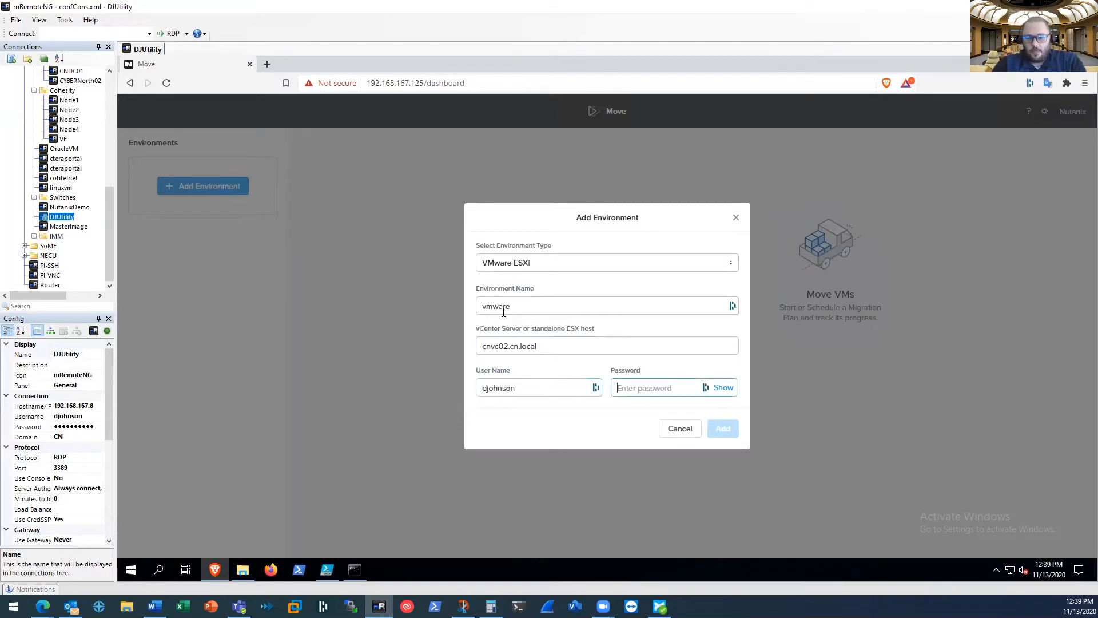
pyautogui.write('****')
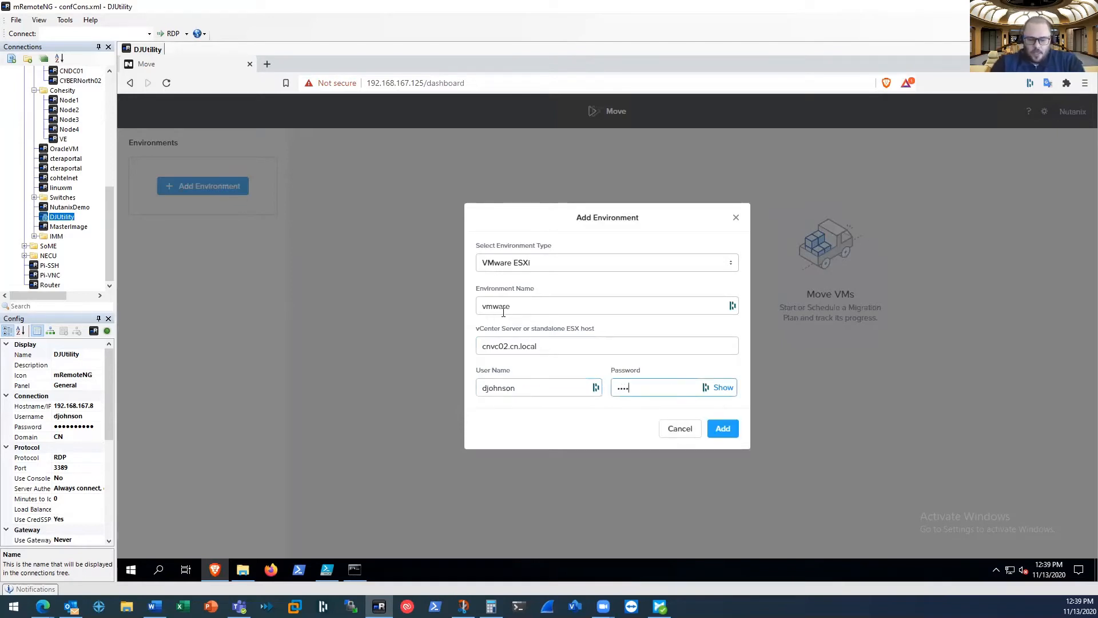
pyautogui.press('Return')
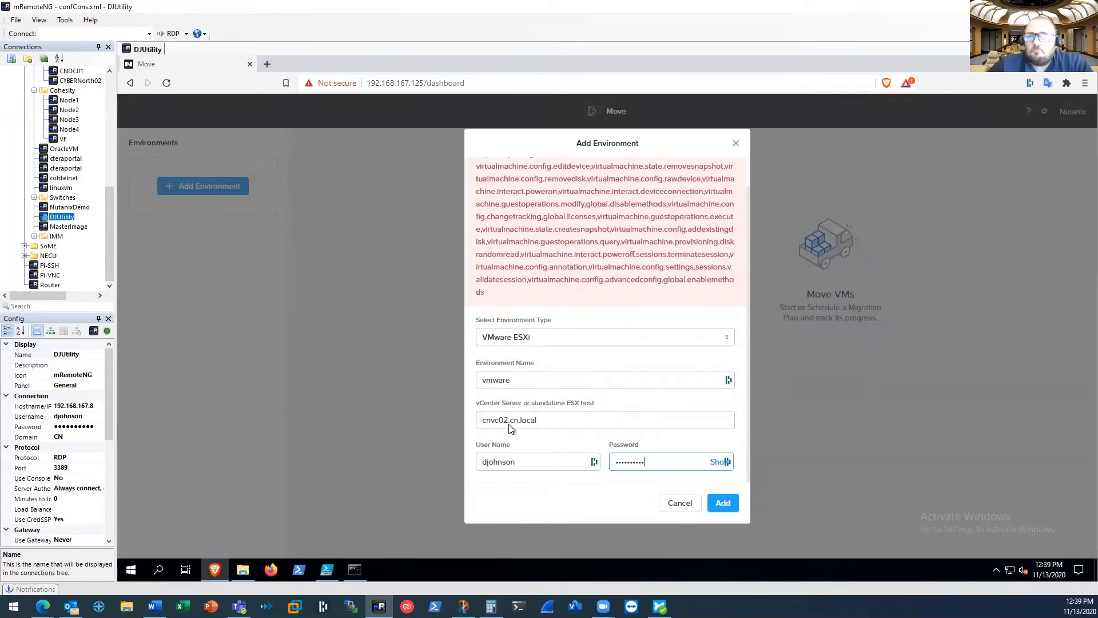
# Append the cn.local domain to the user name and submit the VMware environment again
pyautogui.click(484, 462)
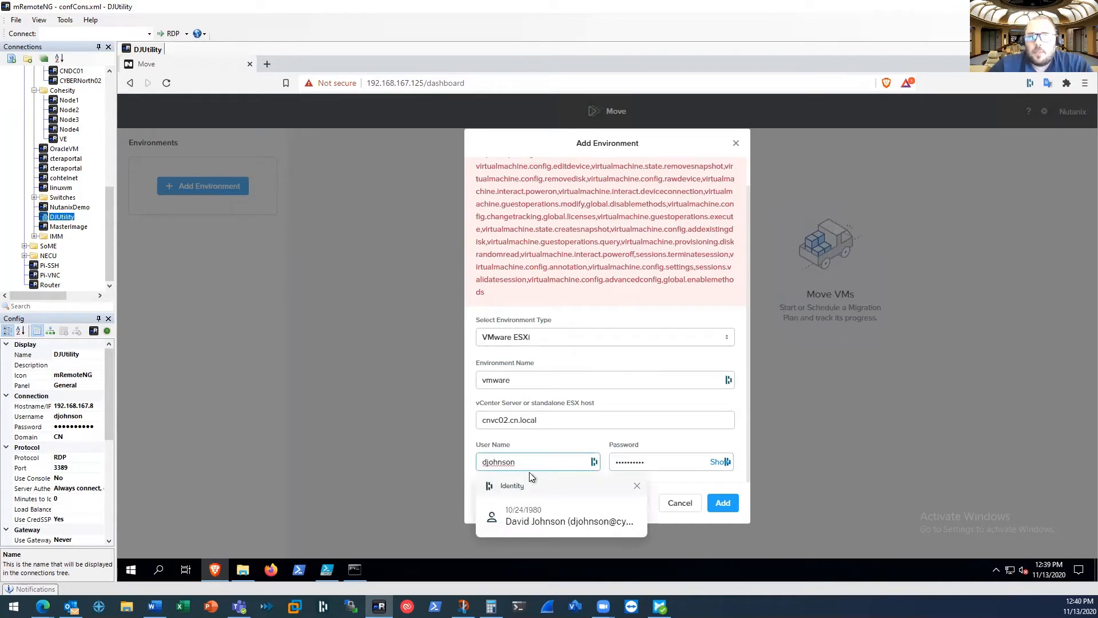
pyautogui.click(543, 461)
pyautogui.write('@cn.olo')
pyautogui.press('BackSpace')
pyautogui.press('BackSpace')
pyautogui.press('BackSpace')
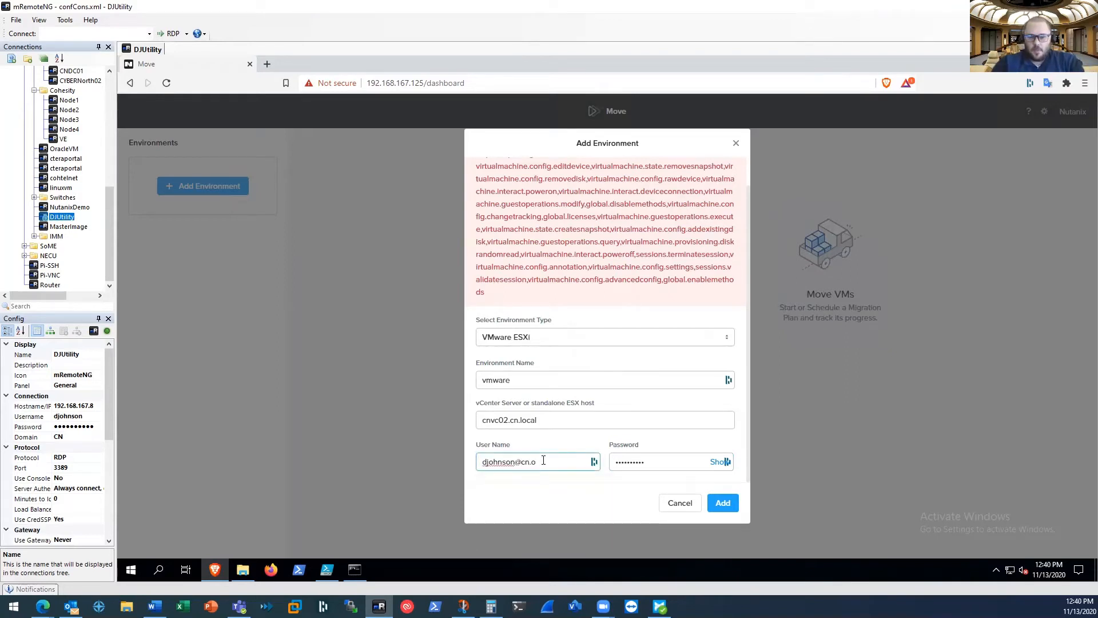
pyautogui.write('local')
pyautogui.press('Return')
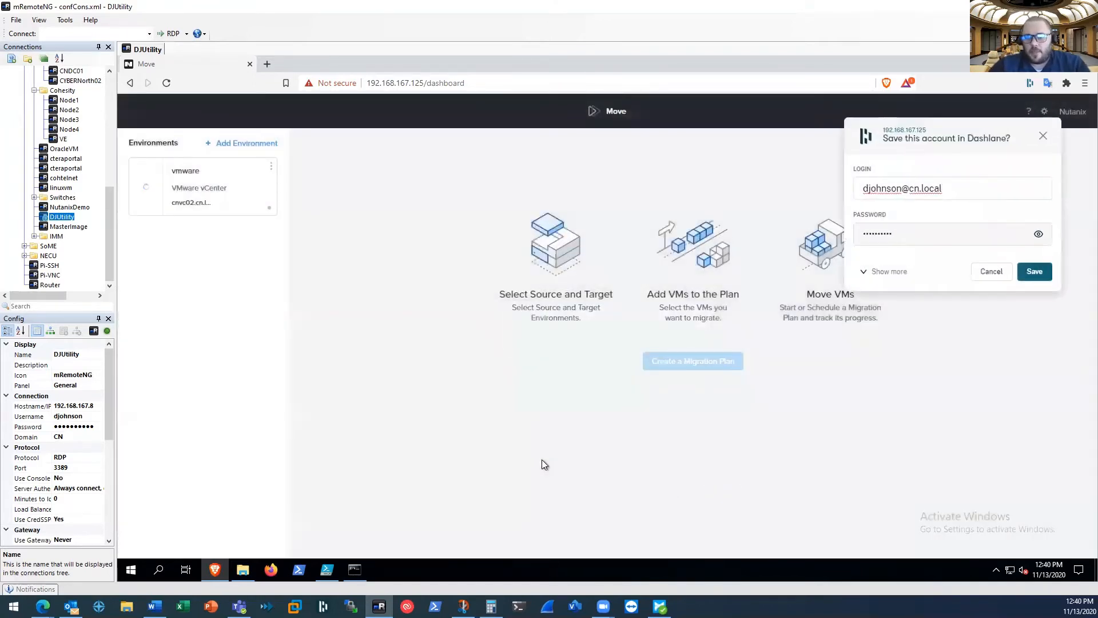
# Decline saving the login, then start adding a Nutanix AOS environment named nutanix
pyautogui.click(992, 271)
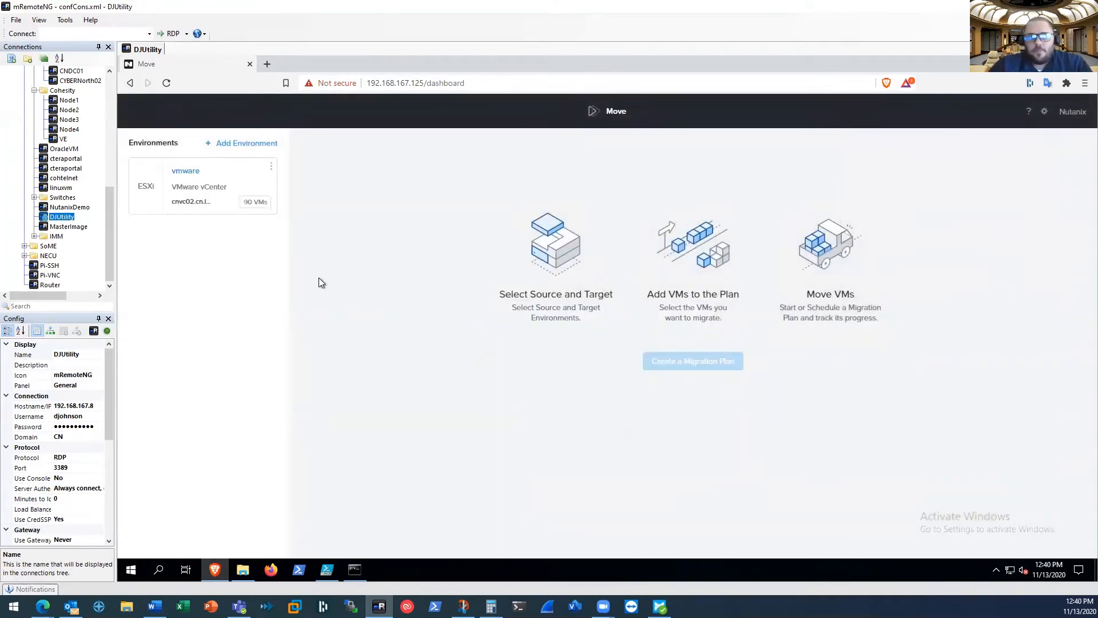
pyautogui.click(233, 143)
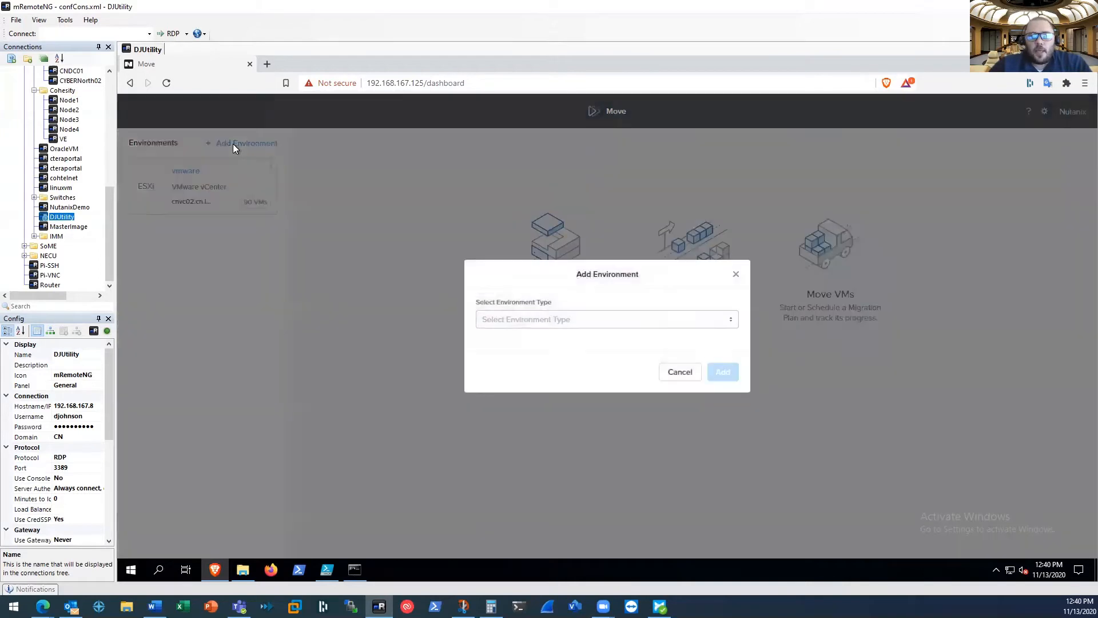
pyautogui.click(522, 319)
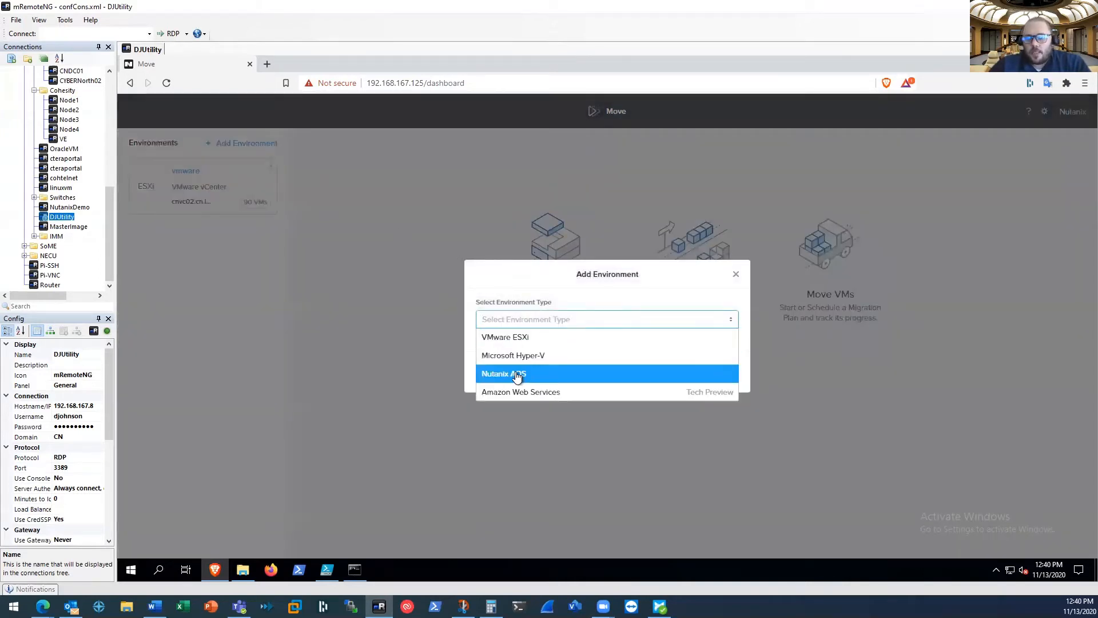
pyautogui.click(516, 375)
pyautogui.click(509, 333)
pyautogui.write('nutanix')
pyautogui.press('Tab')
# Enter cnntxcl01.cn.local as the cluster, fill in the domain user name and account password, submit, and decline the password-manager prompt
pyautogui.write('cnntxcl01.cn.local')
pyautogui.press('Tab')
pyautogui.press('Tab')
pyautogui.write('P*********')
pyautogui.press('Return')
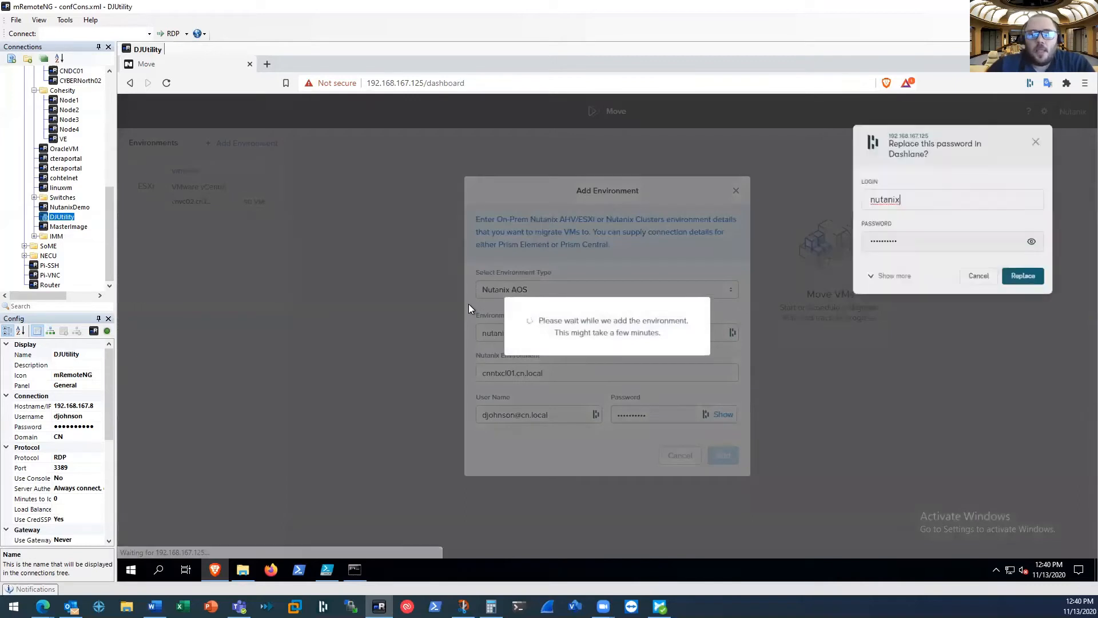
pyautogui.click(982, 282)
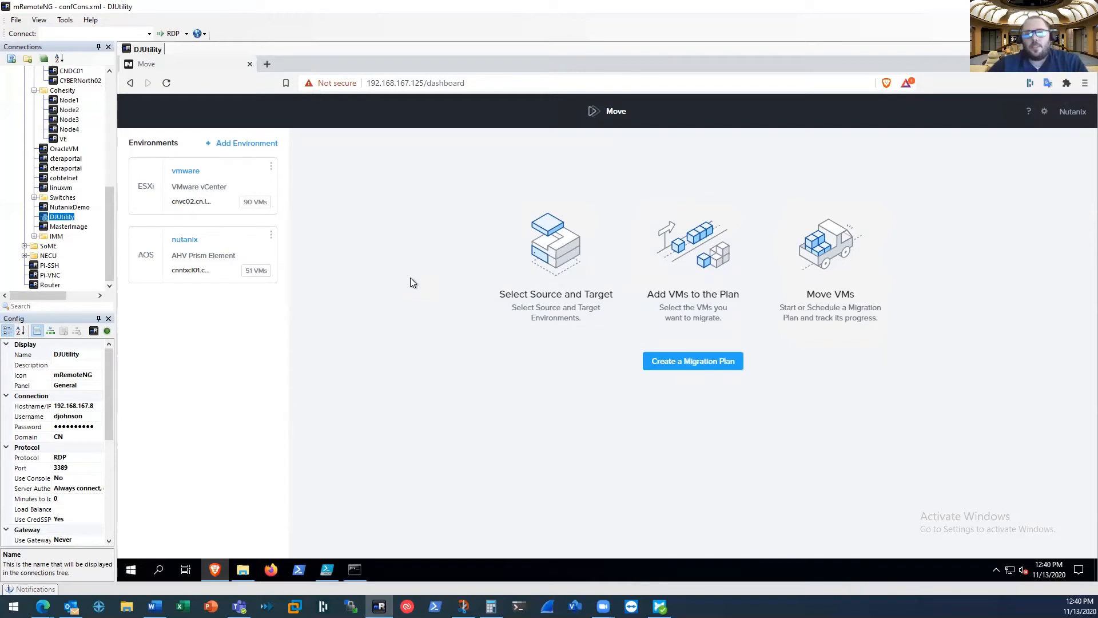
# Create a new migration plan named IGATAL
pyautogui.click(661, 362)
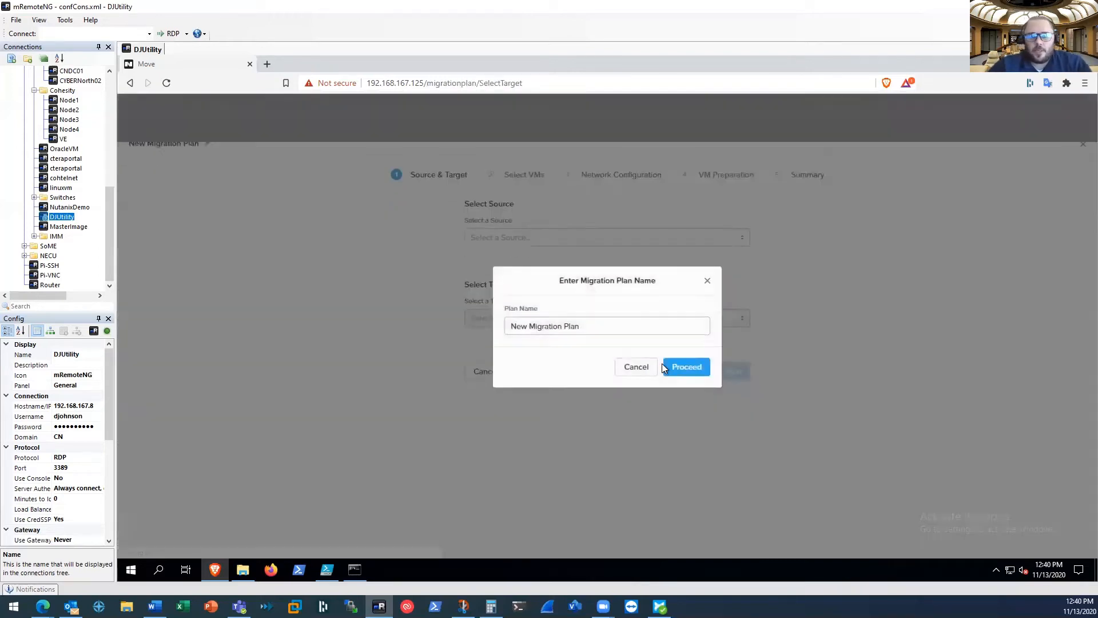
pyautogui.moveTo(594, 327); pyautogui.dragTo(390, 318)
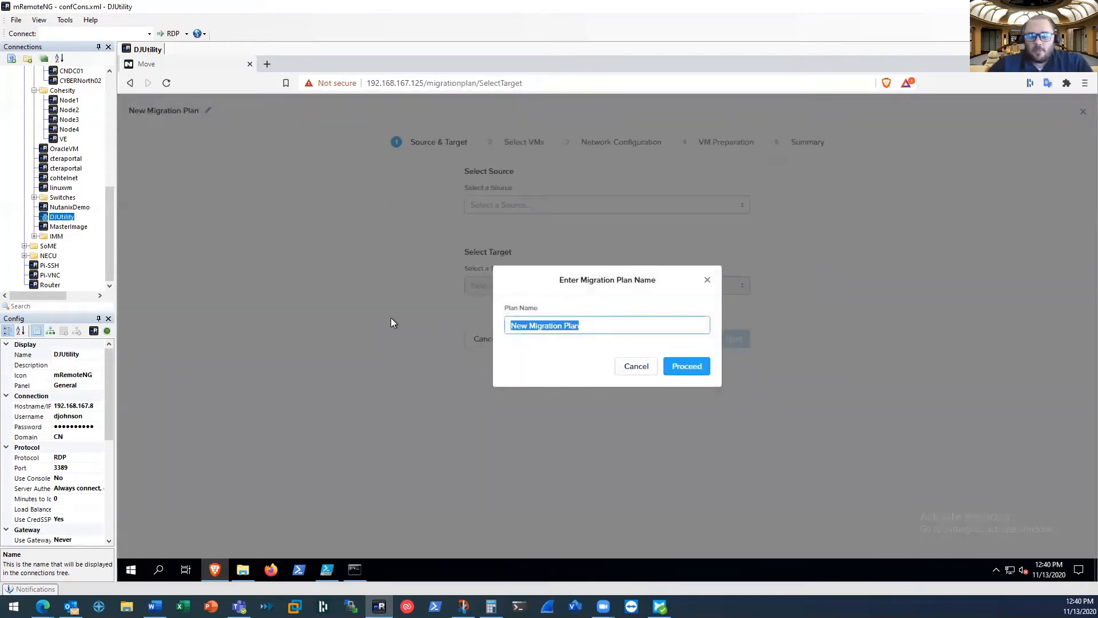
pyautogui.press('BackSpace')
pyautogui.write('IGATAL')
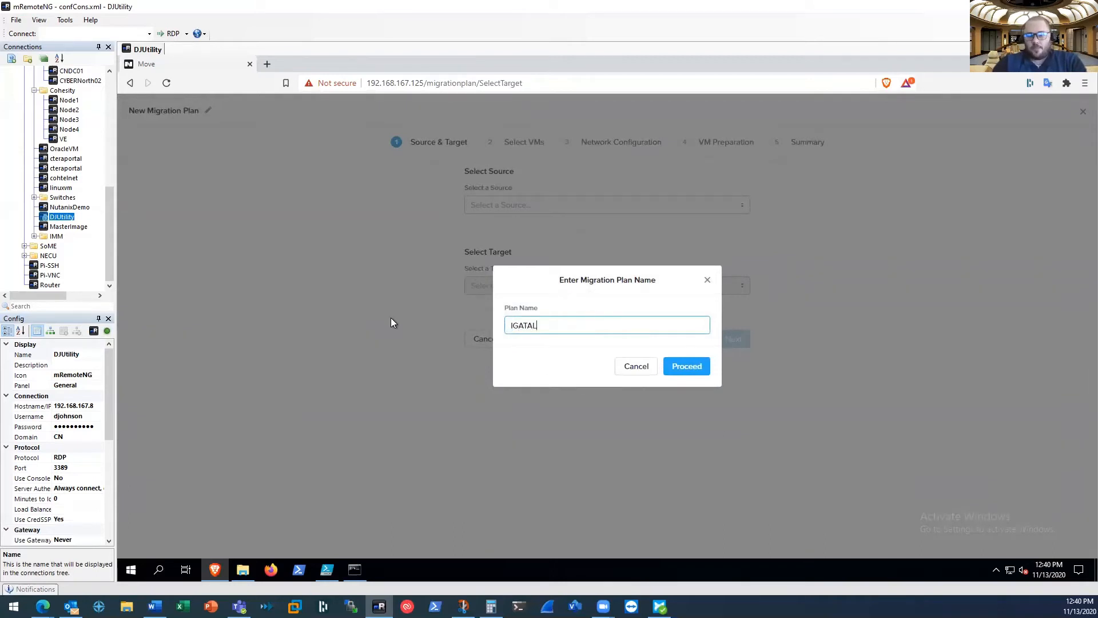
pyautogui.press('Return')
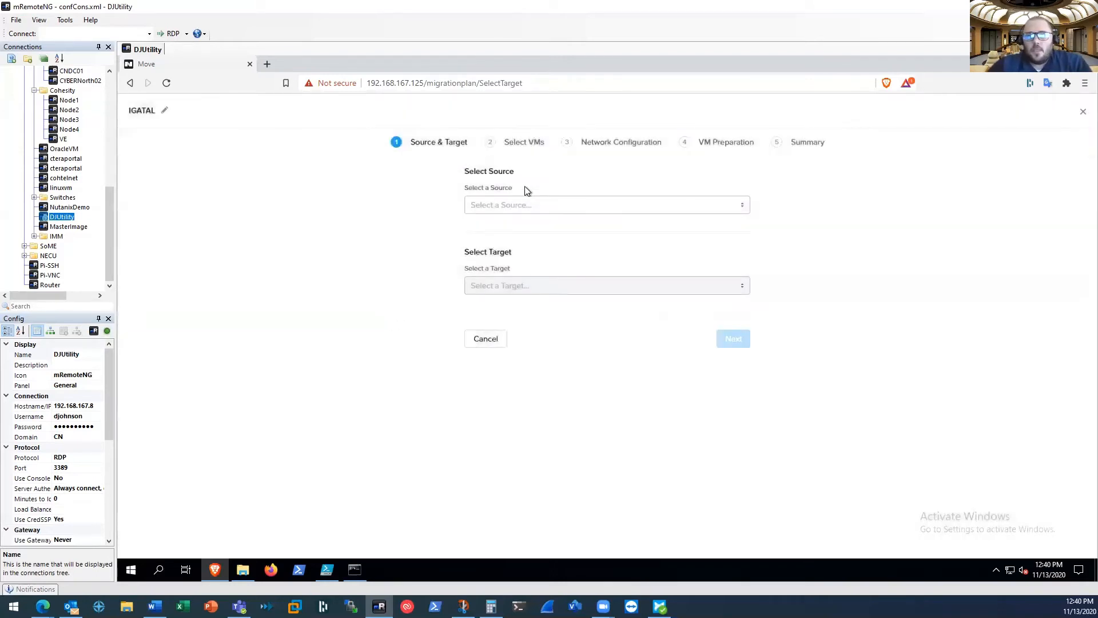
pyautogui.click(515, 207)
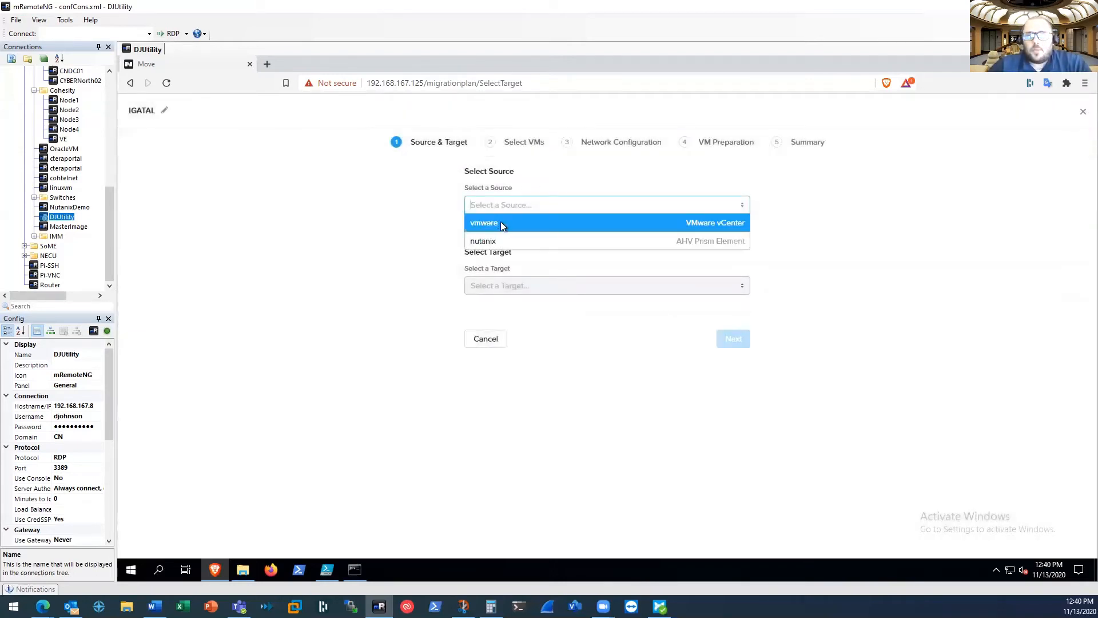
pyautogui.click(501, 224)
pyautogui.click(502, 286)
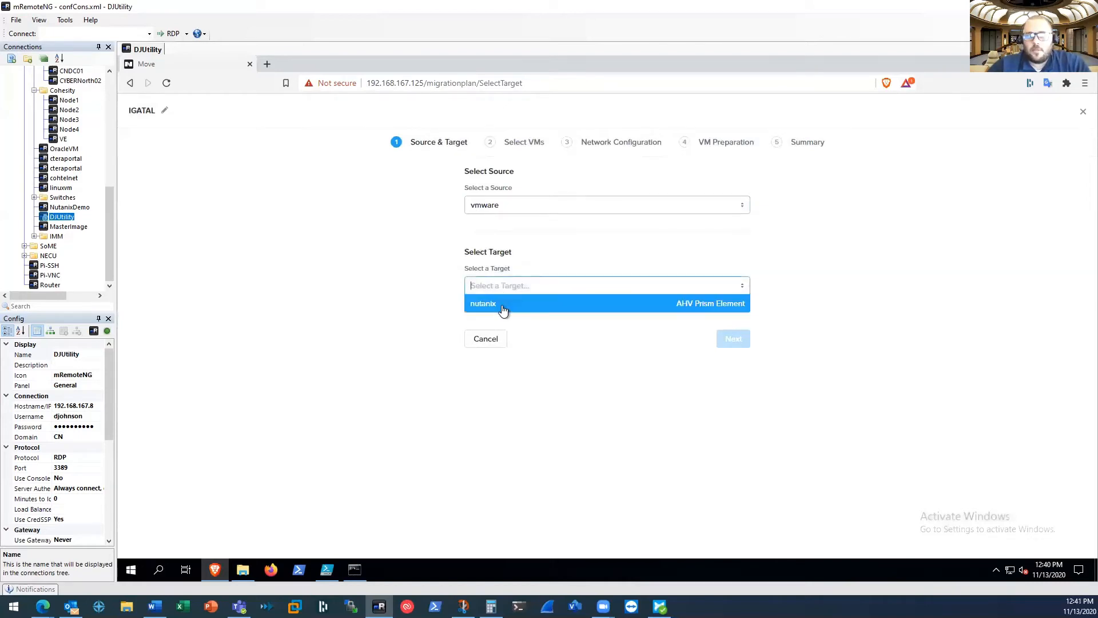
pyautogui.click(511, 306)
pyautogui.click(534, 331)
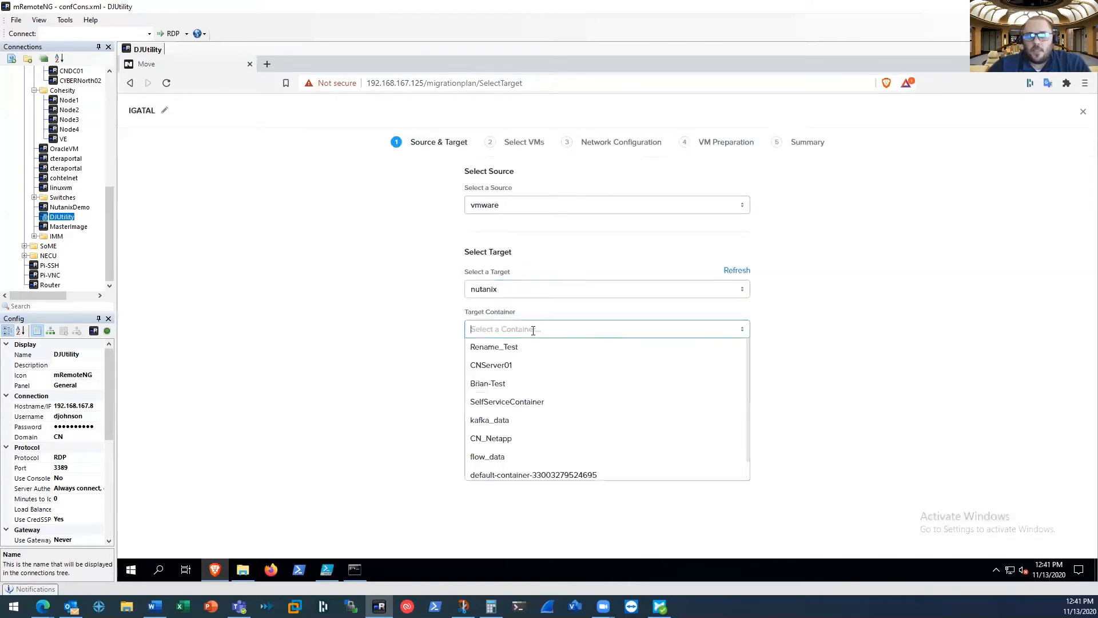
pyautogui.click(533, 476)
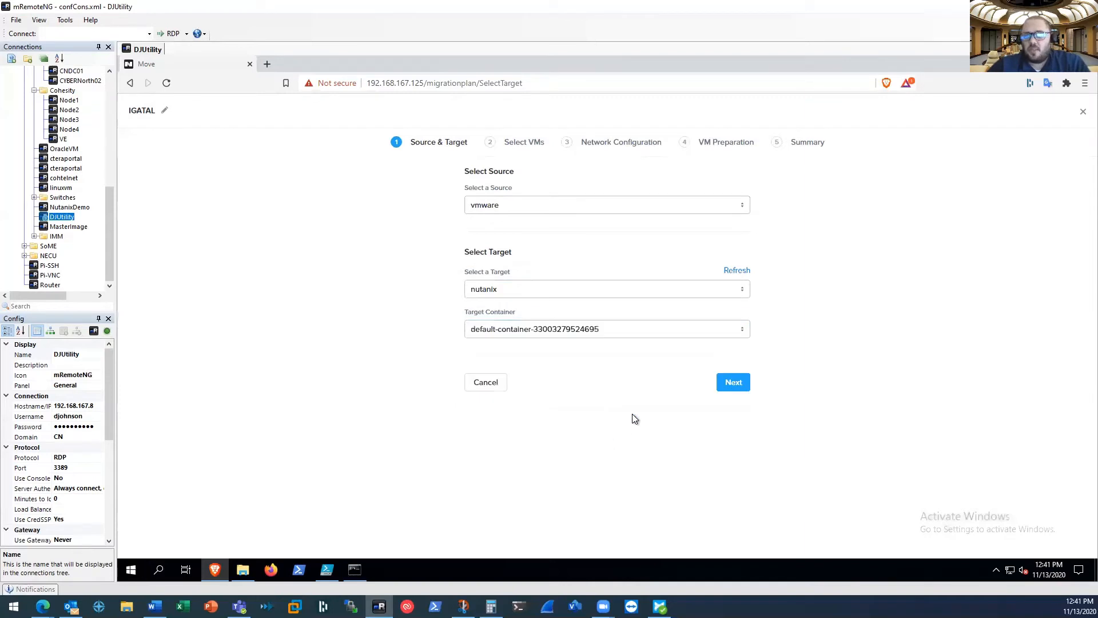
pyautogui.click(732, 383)
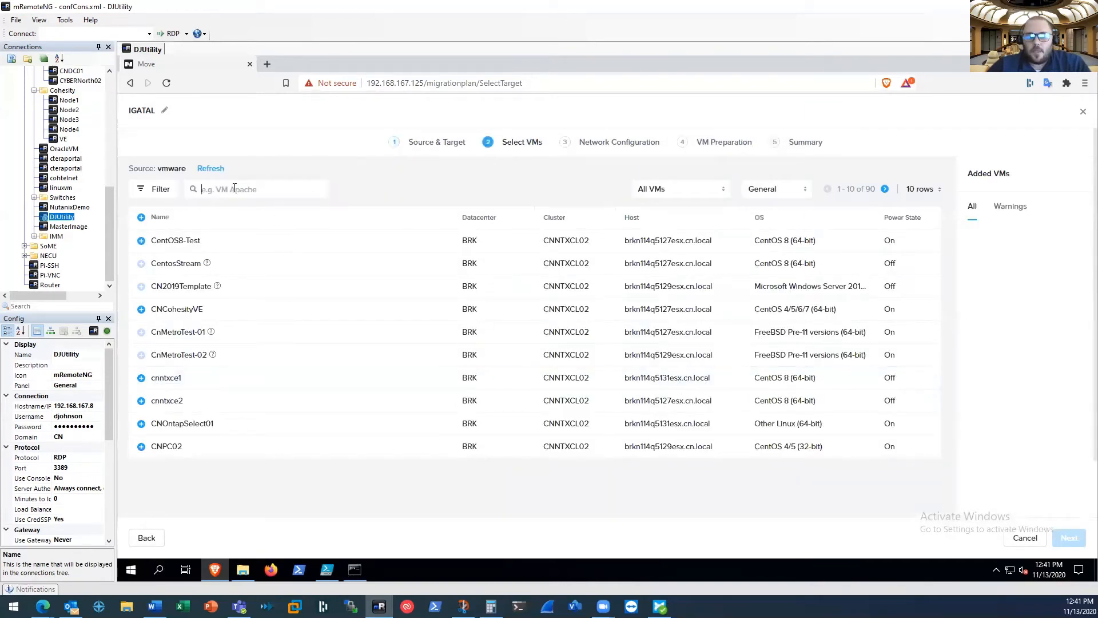
# Filter the VM list by IG, add IGATAL-2012R2 to the plan, and continue to network configuration
pyautogui.write('IG')
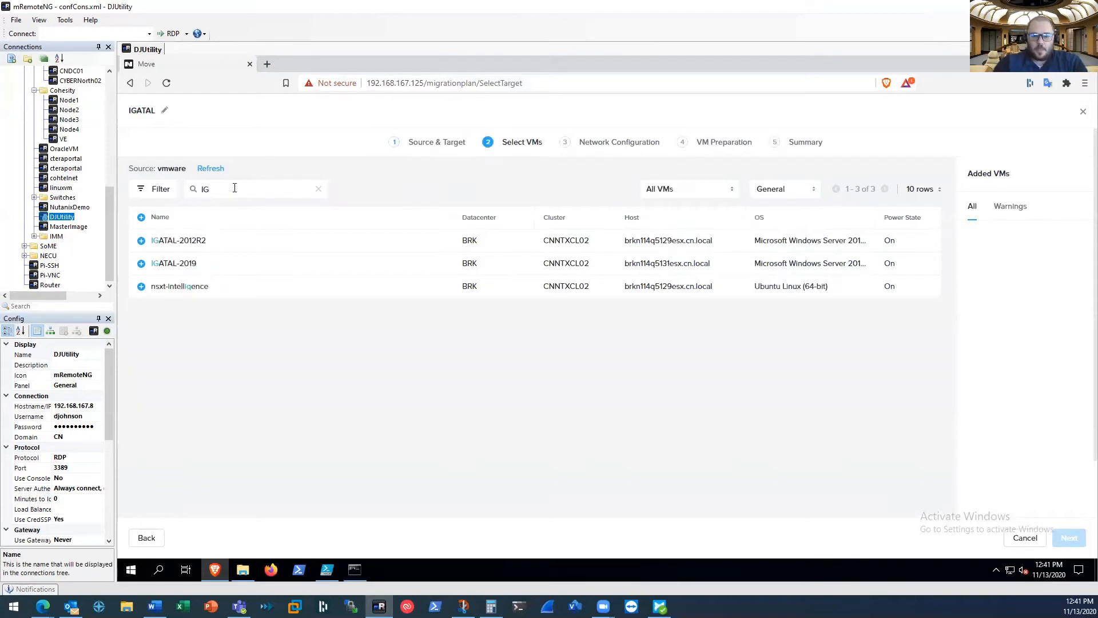
pyautogui.click(141, 240)
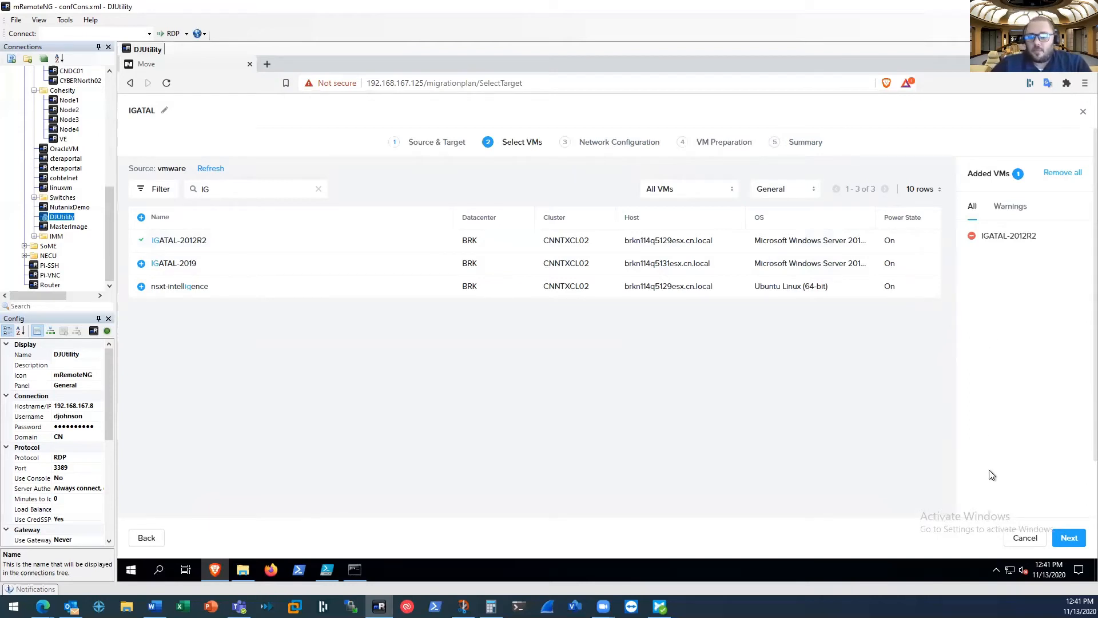
pyautogui.click(1069, 538)
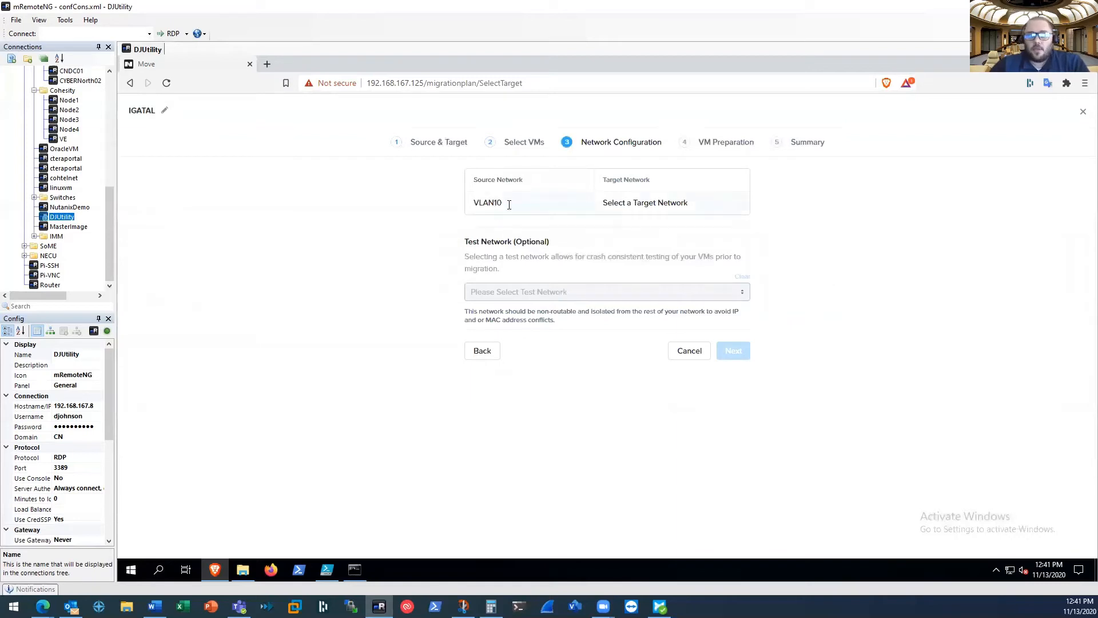
# Map source network VLAN10 to target network VLAN10, choose VLAN20 as the test network, and continue
pyautogui.click(642, 204)
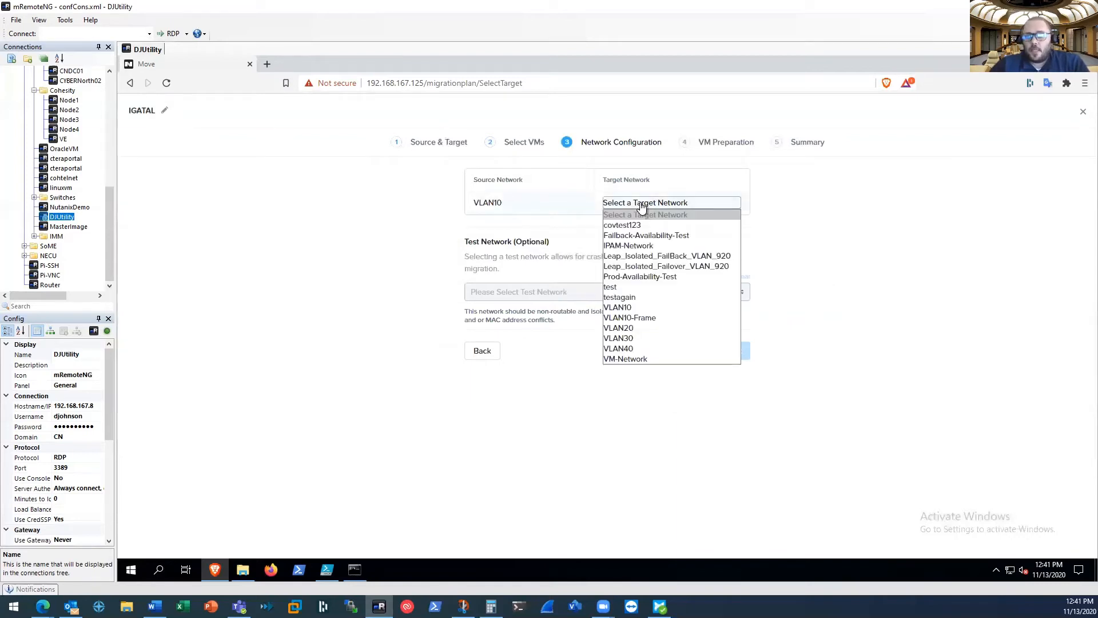
pyautogui.click(642, 311)
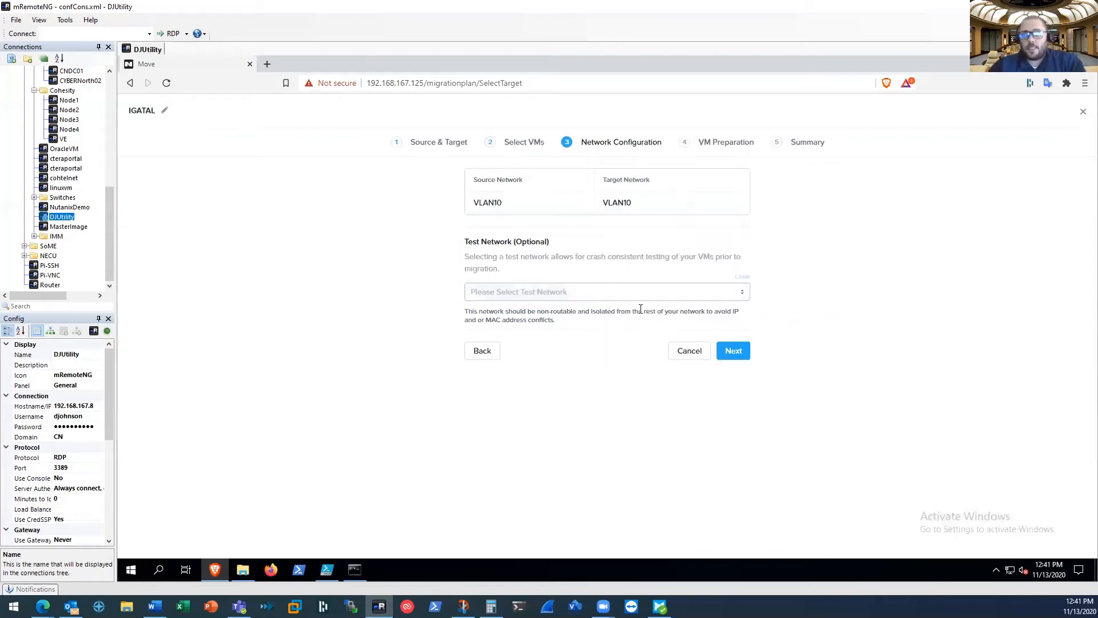
pyautogui.click(604, 298)
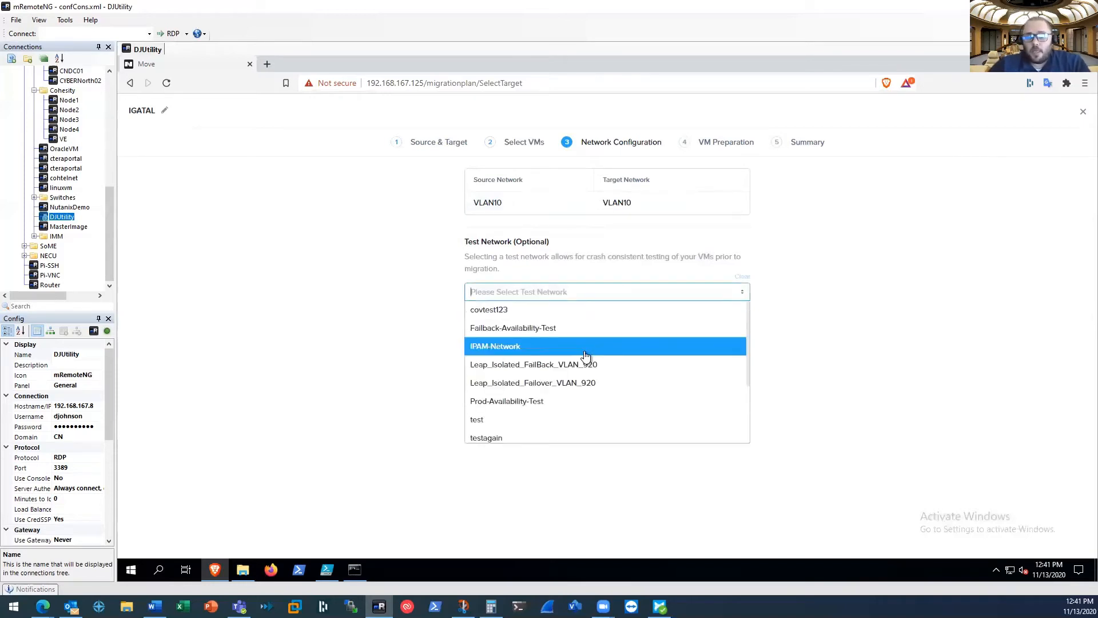
pyautogui.scroll(-3, 586, 357)
pyautogui.click(559, 380)
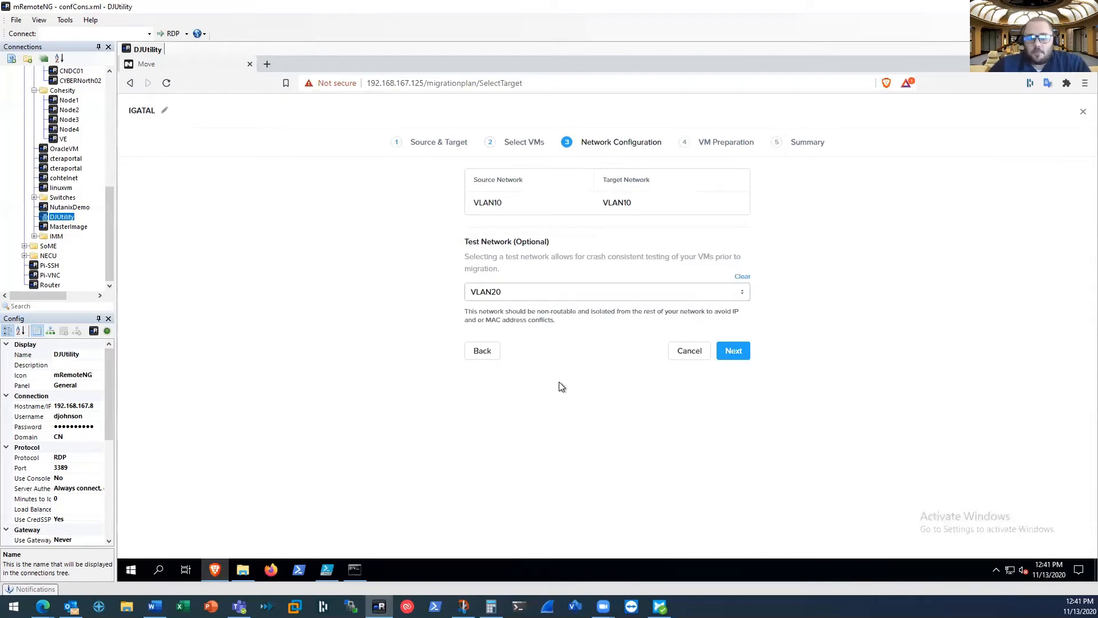
pyautogui.click(743, 359)
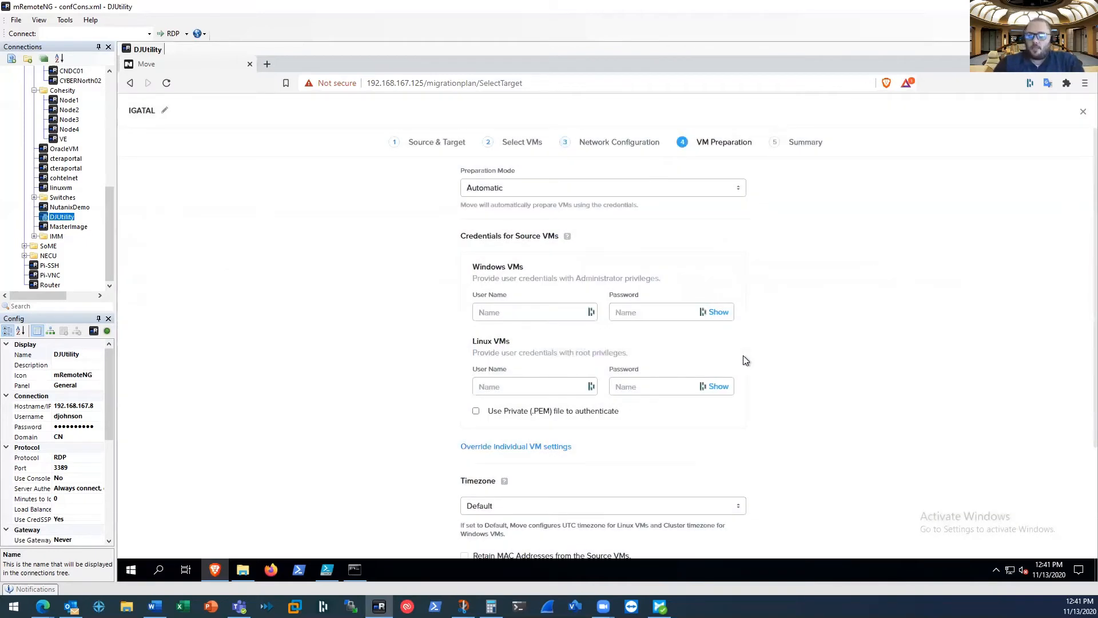
# Enter the Windows VM administrator user name and account password in the source VM credentials
pyautogui.click(517, 315)
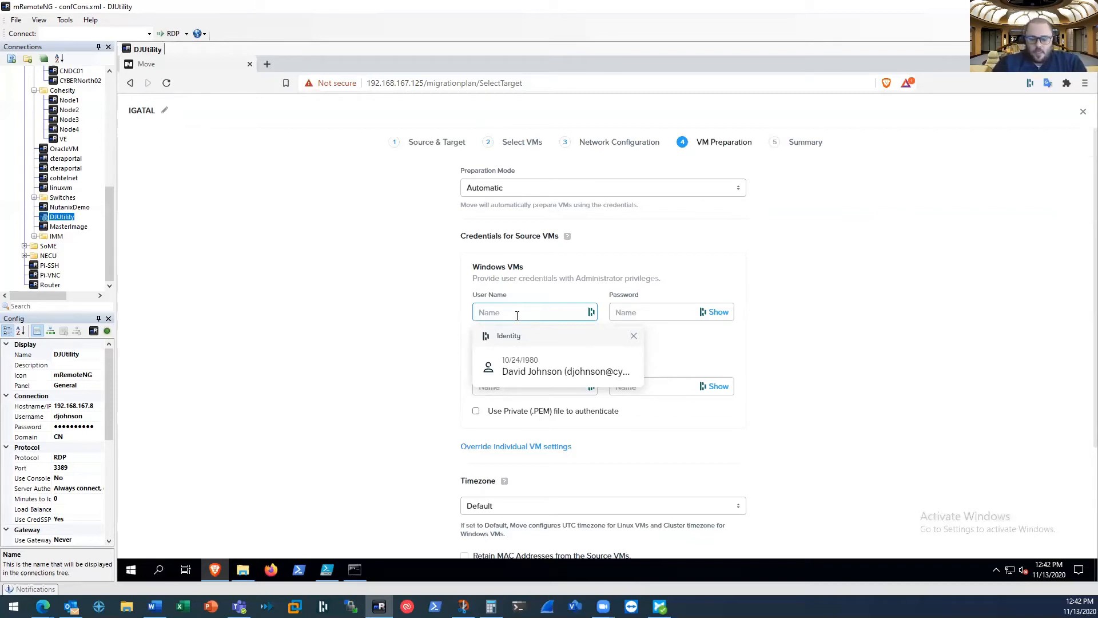
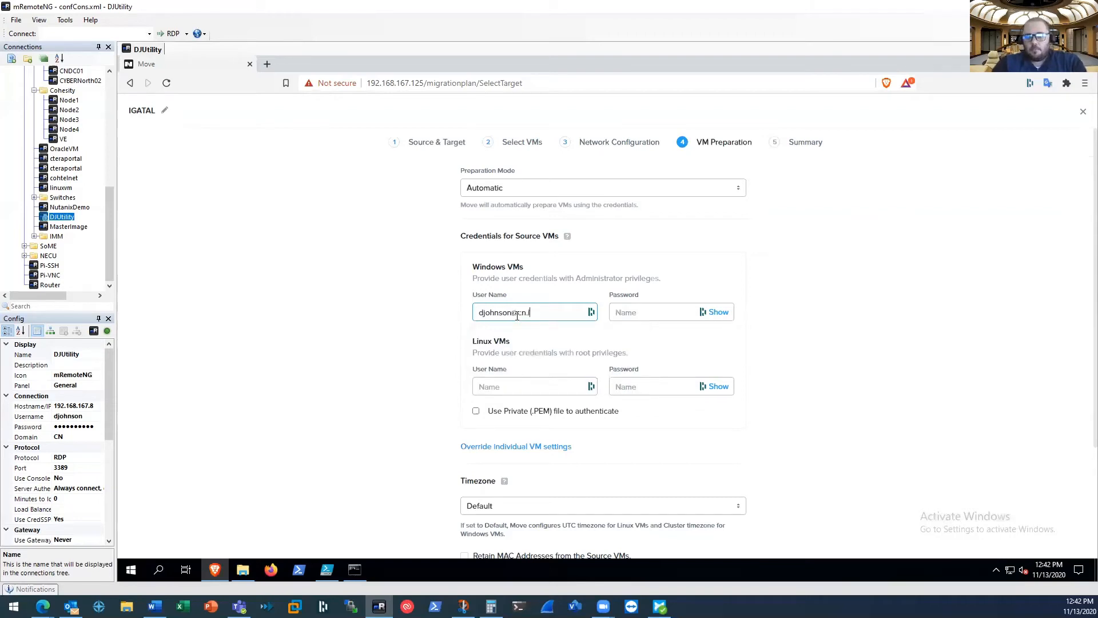
pyautogui.press('Tab')
pyautogui.write('••••••••••')
pyautogui.click(417, 340)
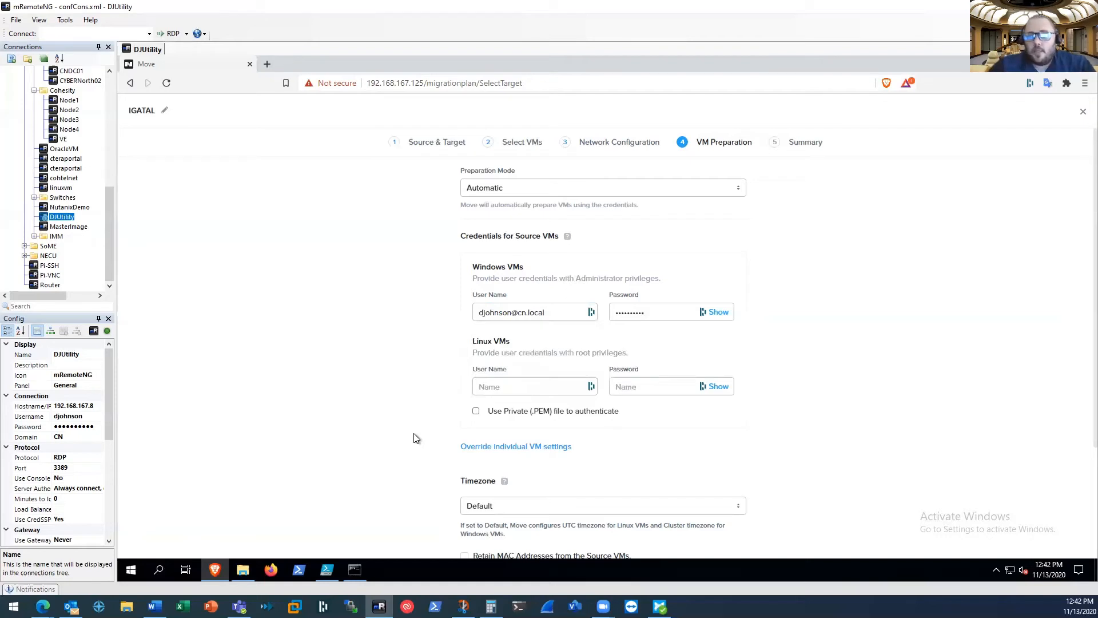
# Set the timezone to (UTC -05:00) US/Eastern and enable retaining MAC addresses from the source VMs
pyautogui.scroll(-2, 412, 434)
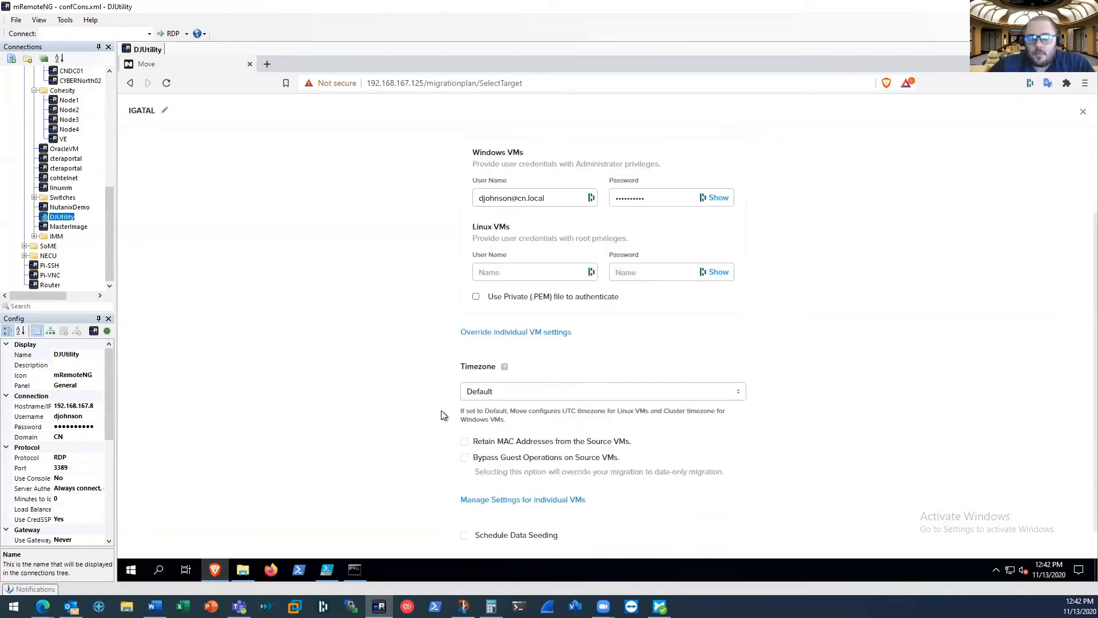
pyautogui.click(490, 392)
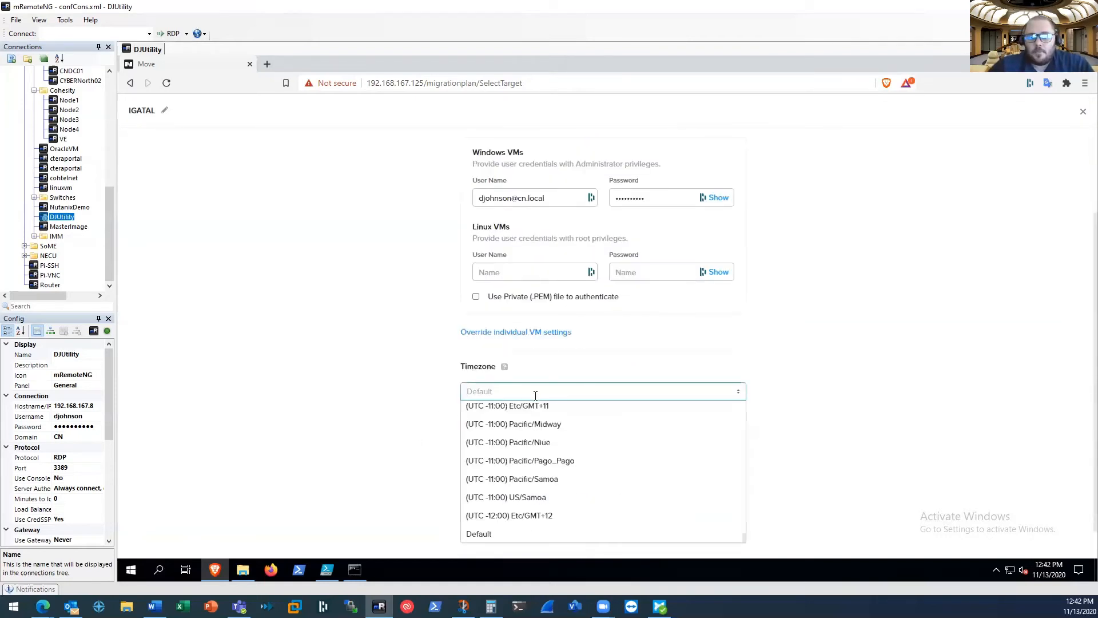
pyautogui.write('east')
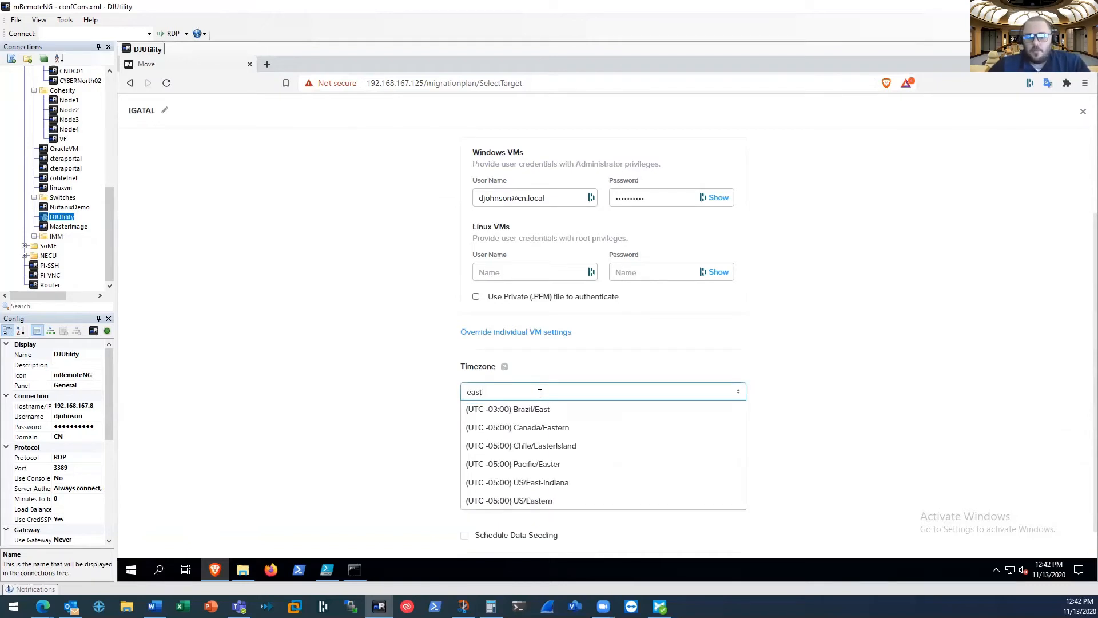
pyautogui.click(536, 501)
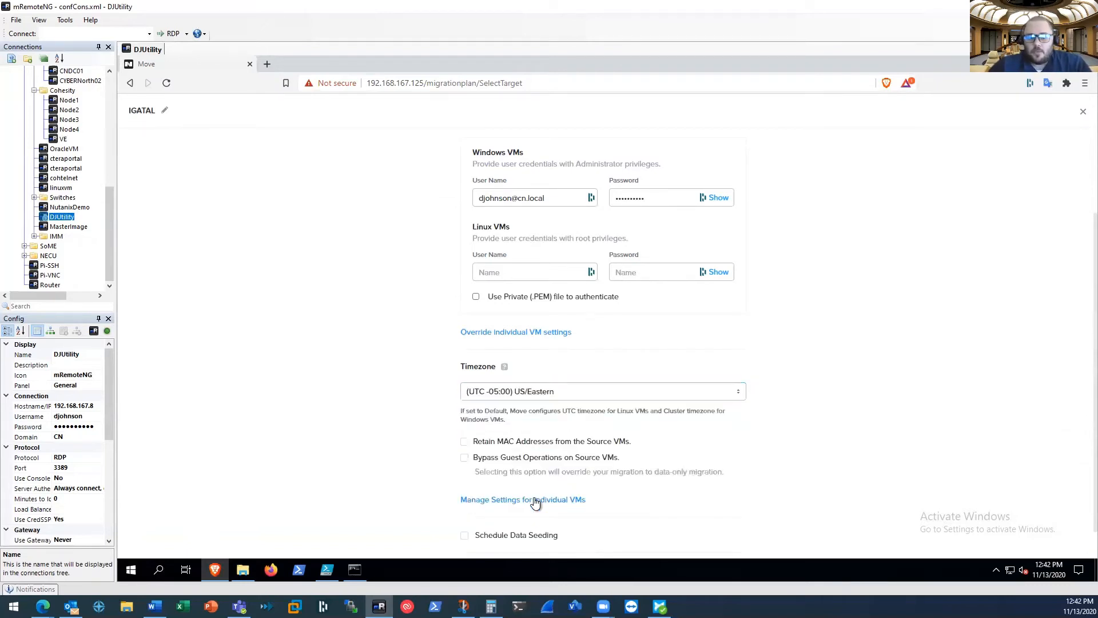
pyautogui.click(465, 442)
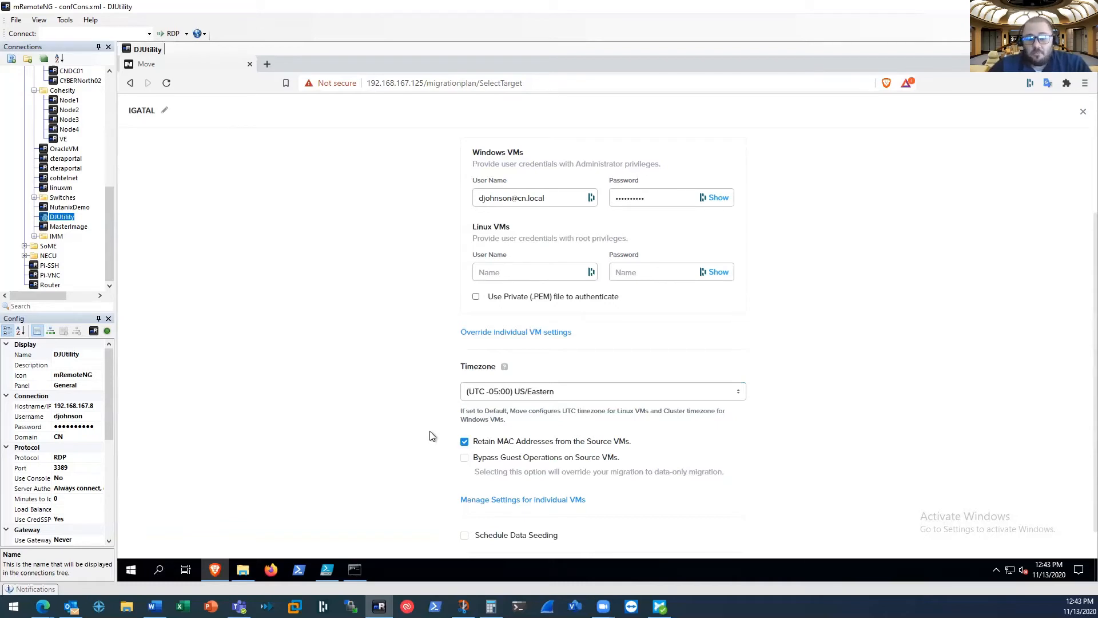
# Continue to the summary, dismiss the password-save prompt, and save and start the migration plan
pyautogui.scroll(-1, 432, 436)
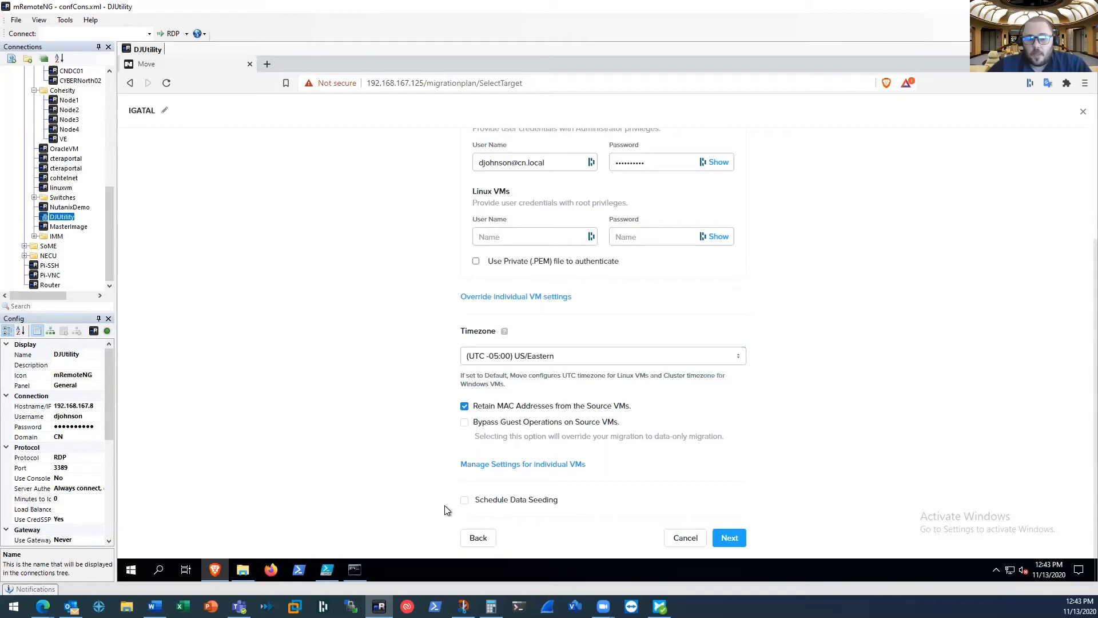
pyautogui.click(735, 541)
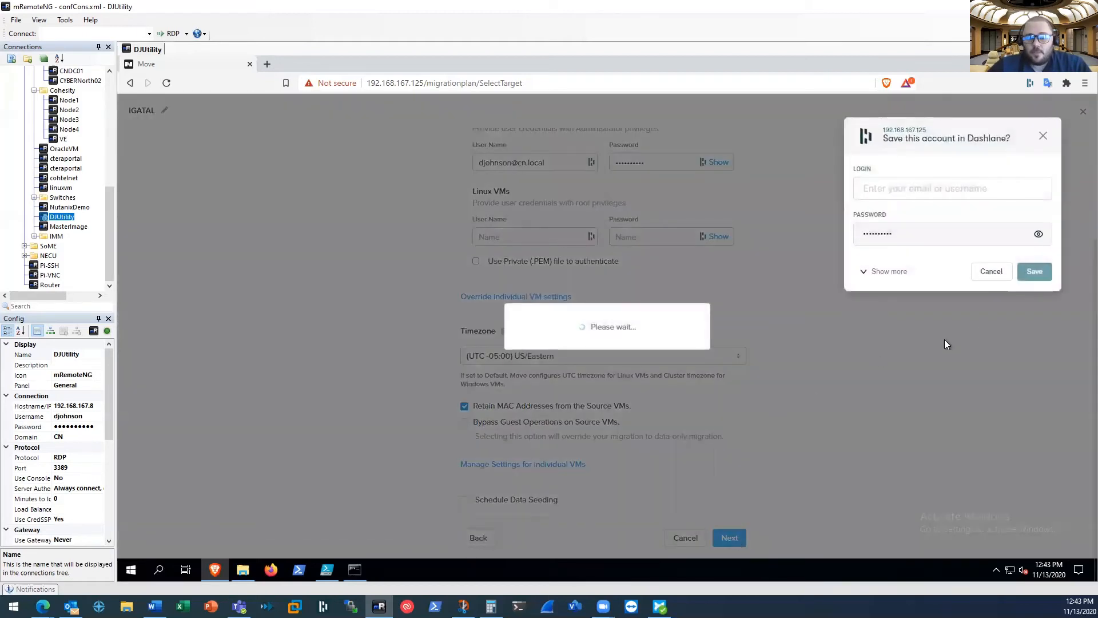
pyautogui.click(1042, 137)
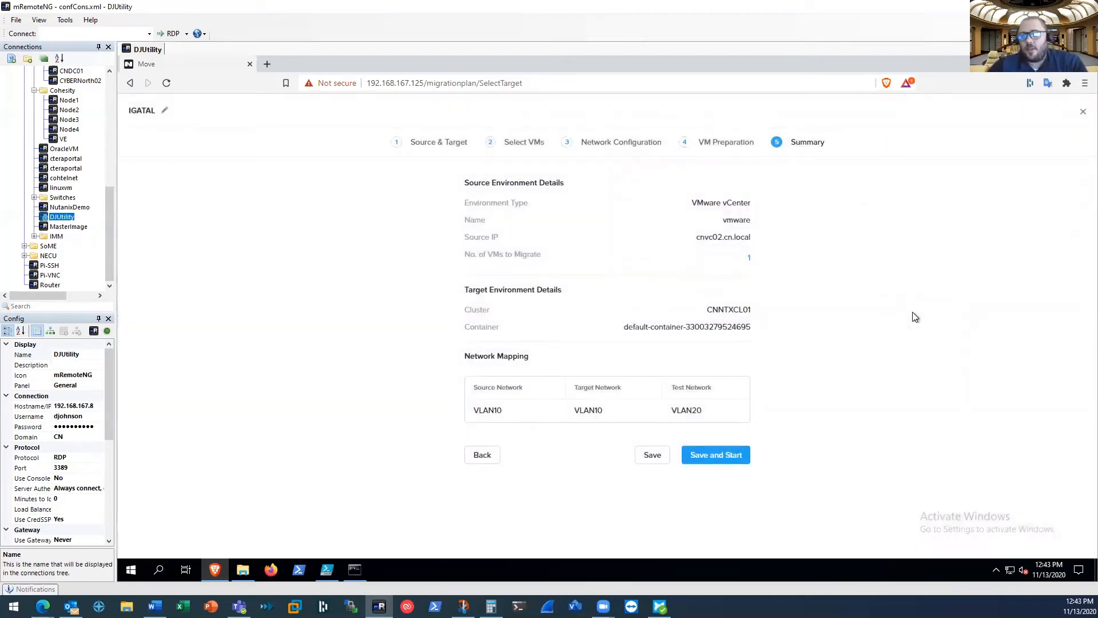
pyautogui.click(716, 456)
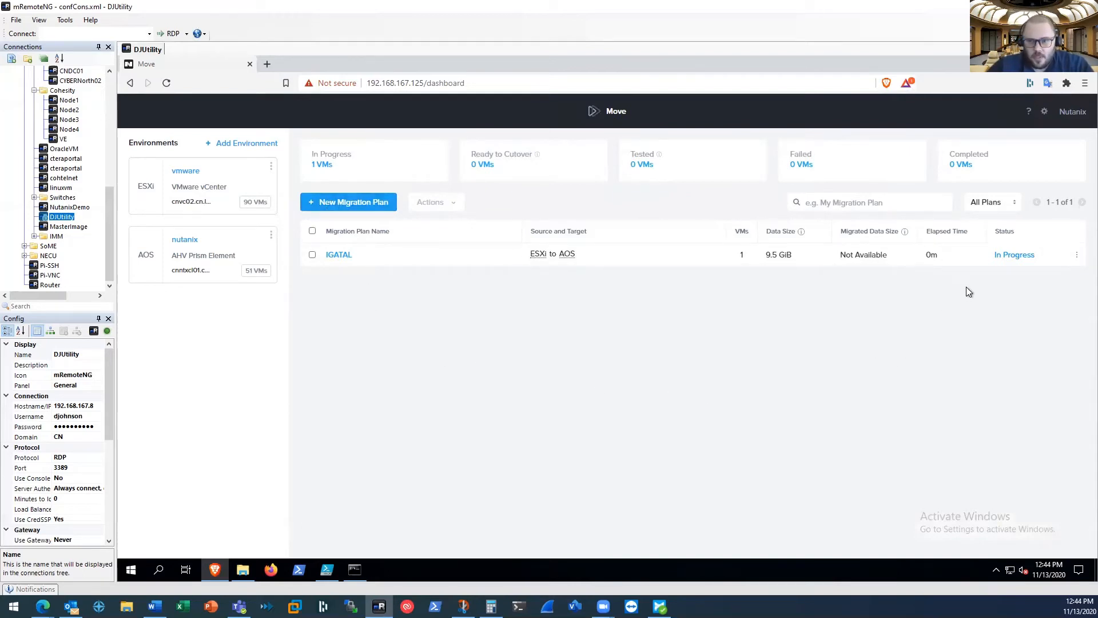
# Check the IGATAL plan's migration progress and the installed programs on the source VM
pyautogui.click(1013, 259)
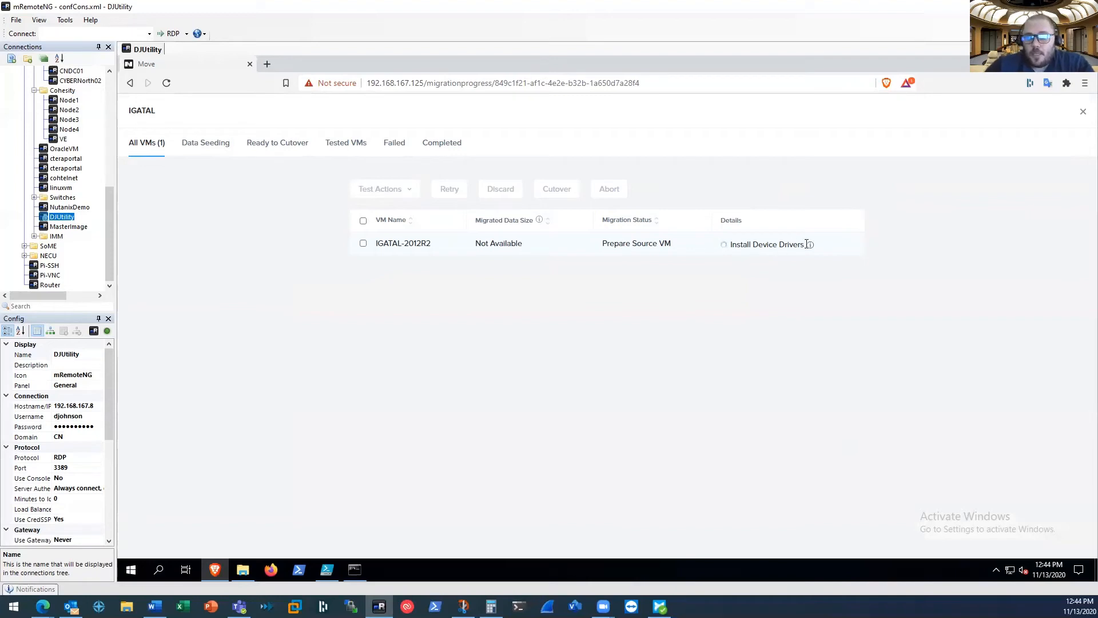
pyautogui.moveTo(811, 246)
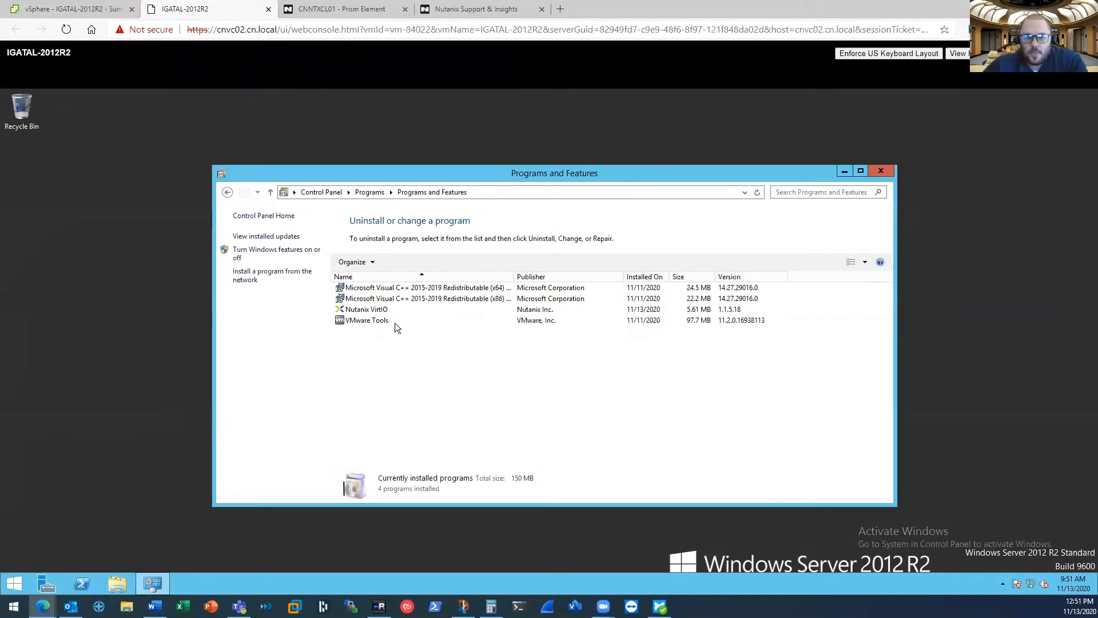
pyautogui.click(379, 310)
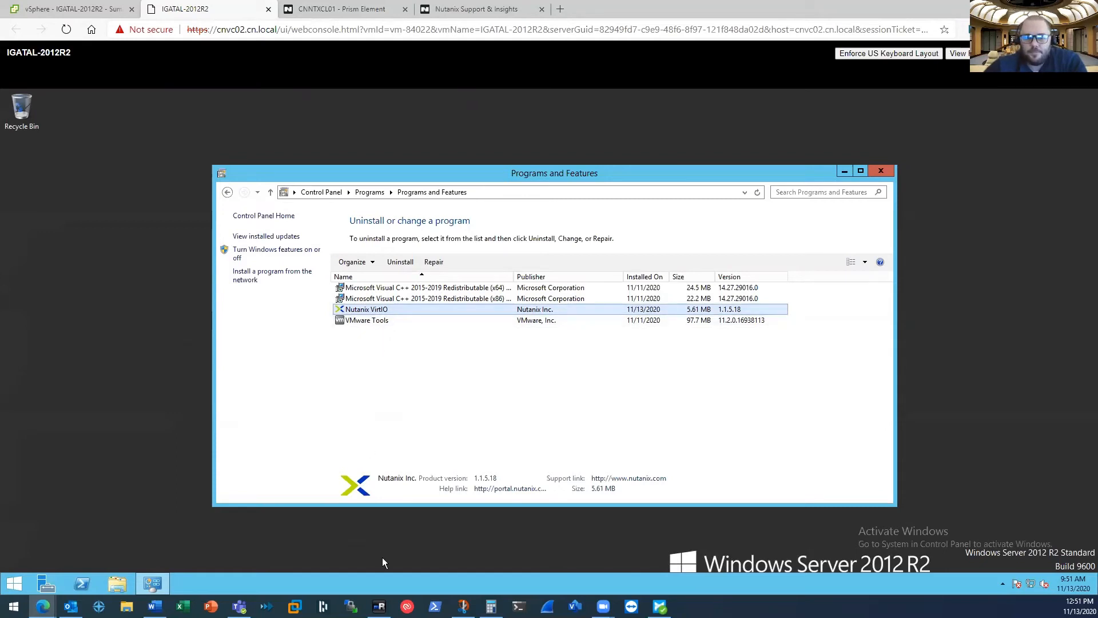
pyautogui.click(379, 606)
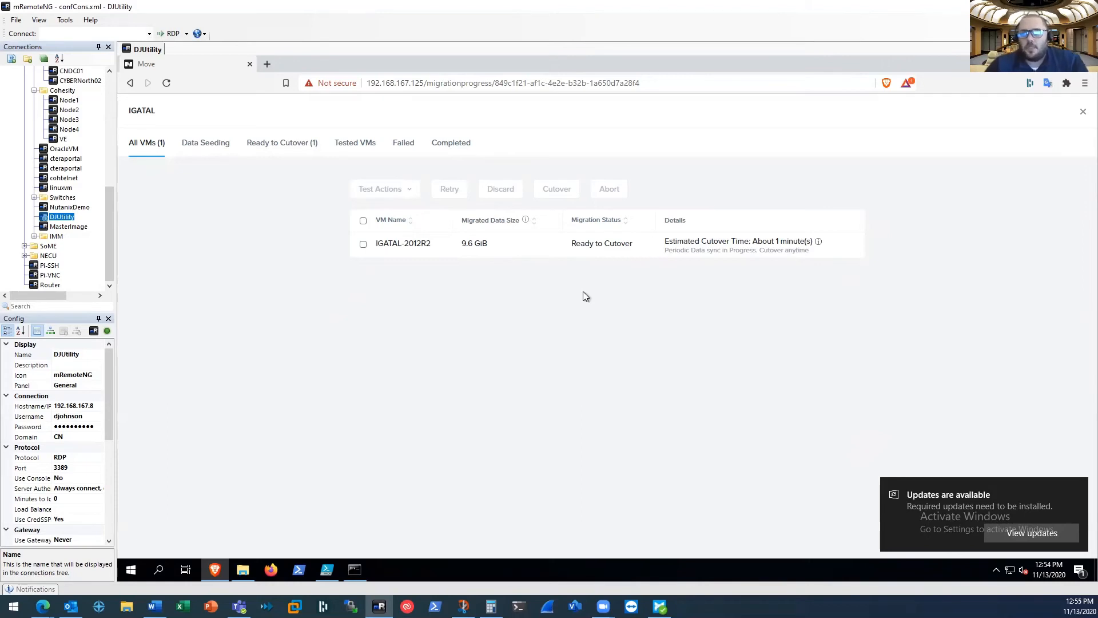
# Review the IGATAL plan summary and reopen its migration progress
pyautogui.click(1081, 114)
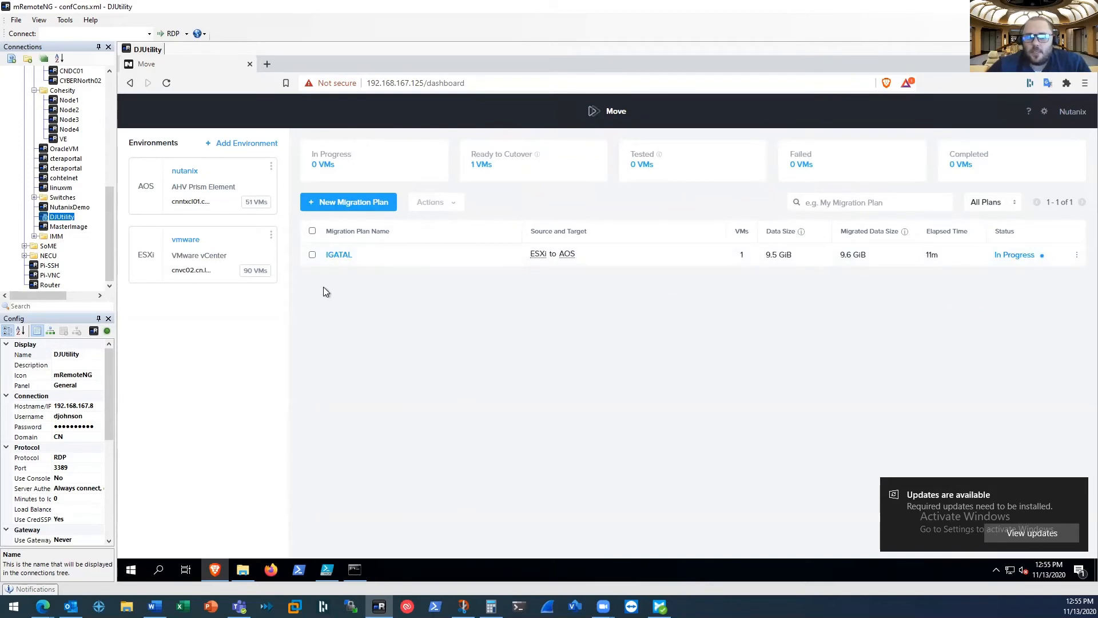
pyautogui.click(312, 255)
pyautogui.click(311, 255)
pyautogui.click(345, 257)
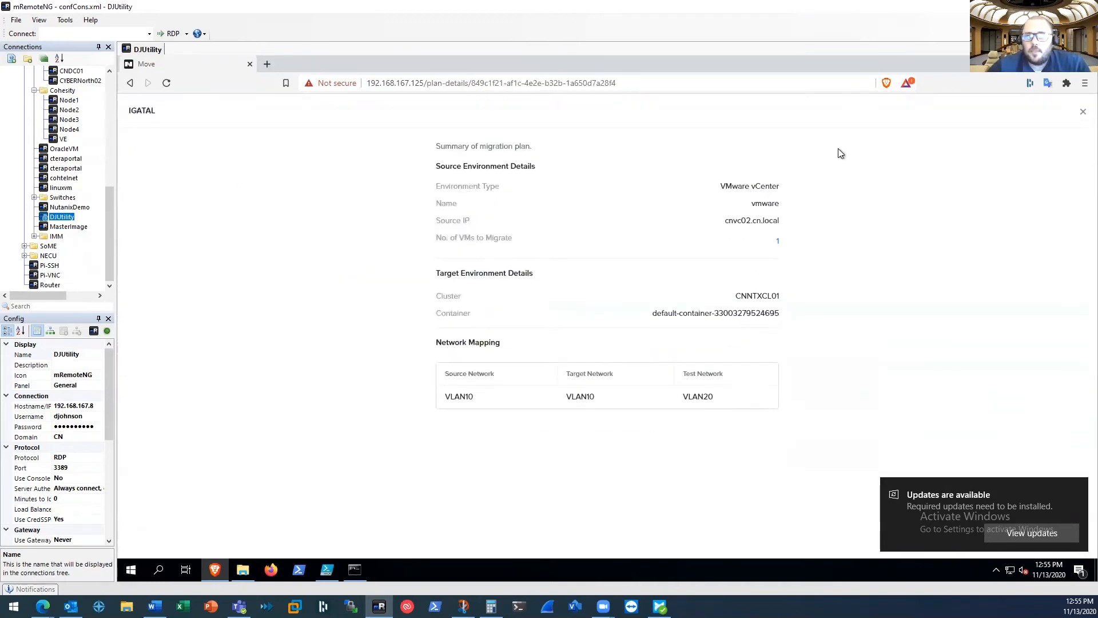
pyautogui.click(1081, 113)
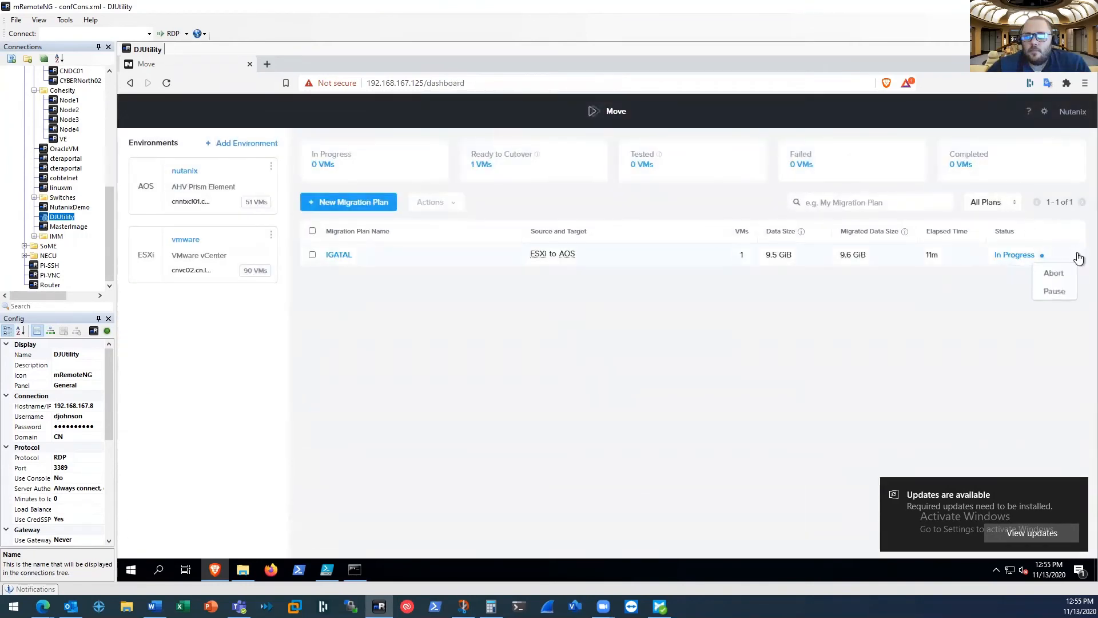
pyautogui.click(1013, 257)
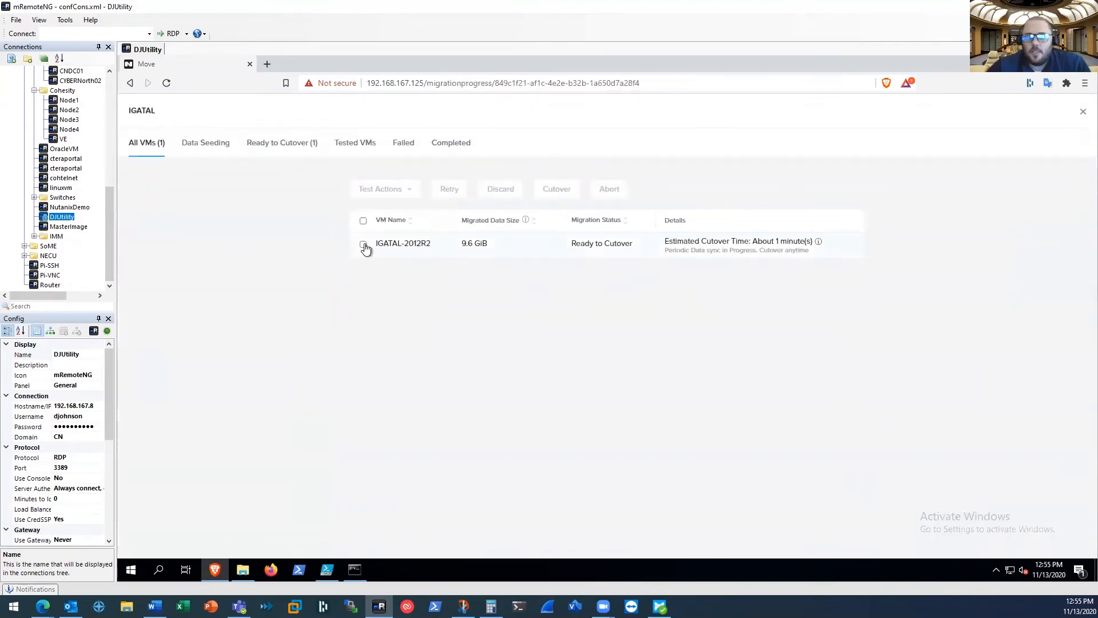
# Select IGATAL-2012R2 and create a test VM from it, confirming the operation
pyautogui.click(364, 244)
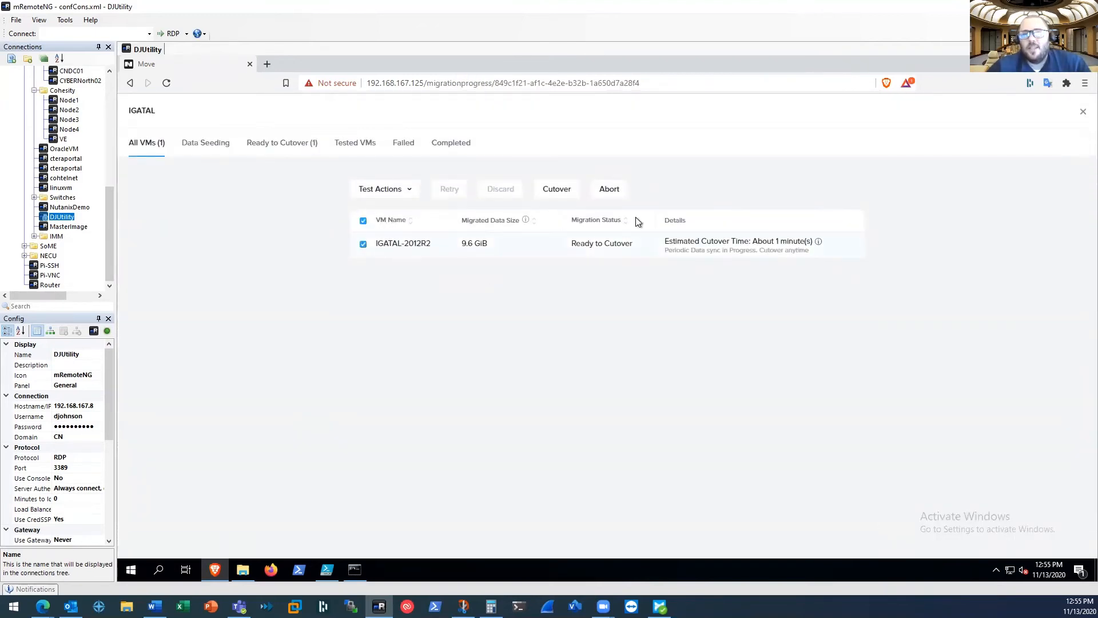
pyautogui.click(409, 191)
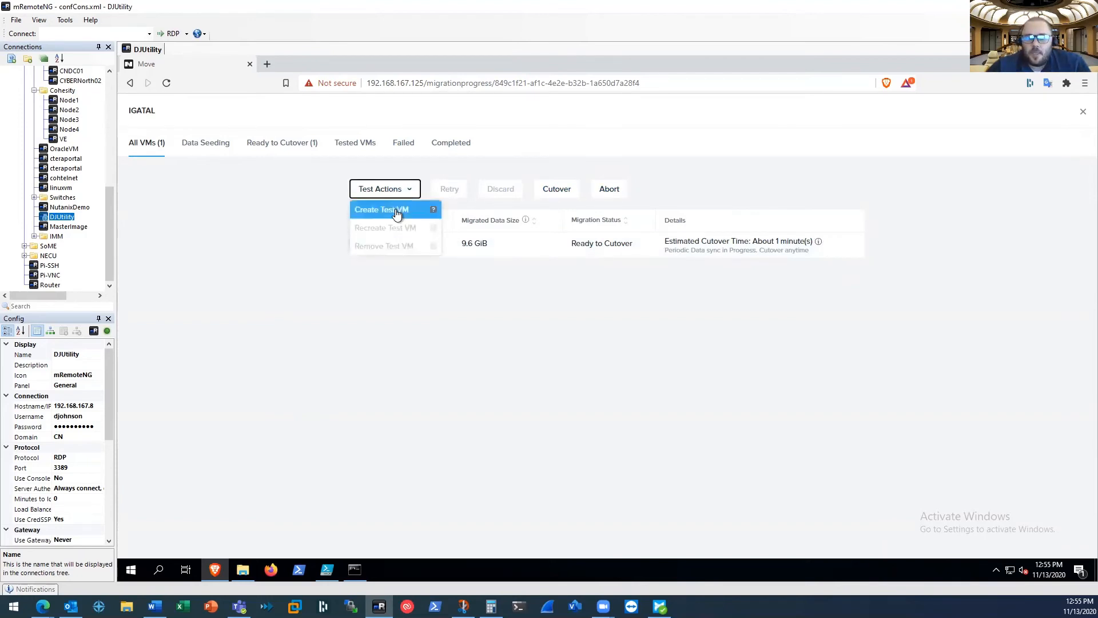
pyautogui.moveTo(435, 213)
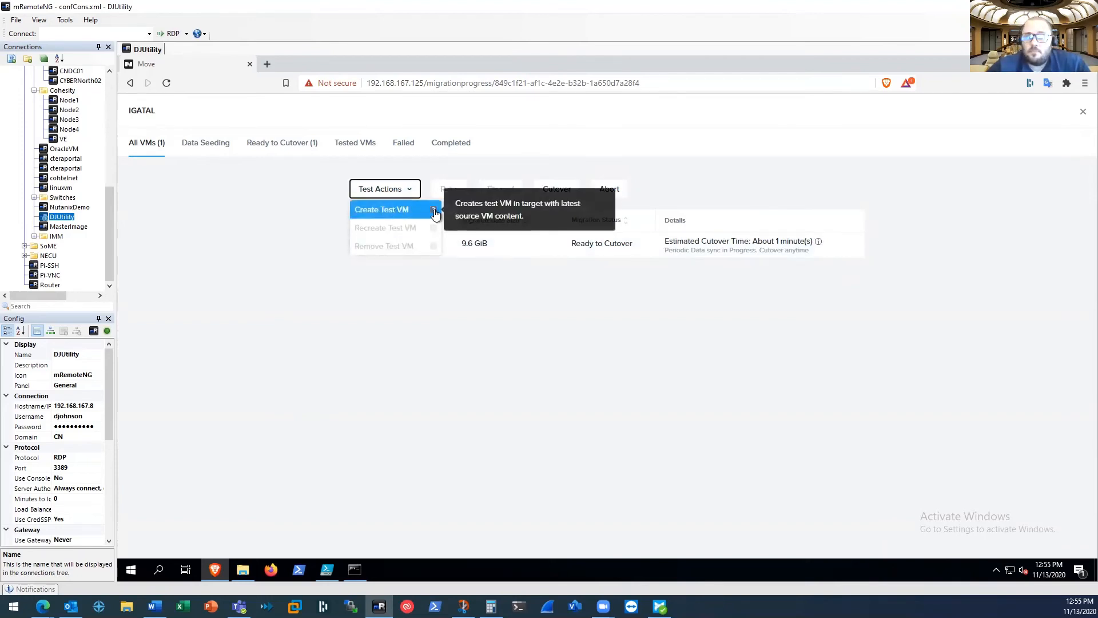
pyautogui.click(391, 211)
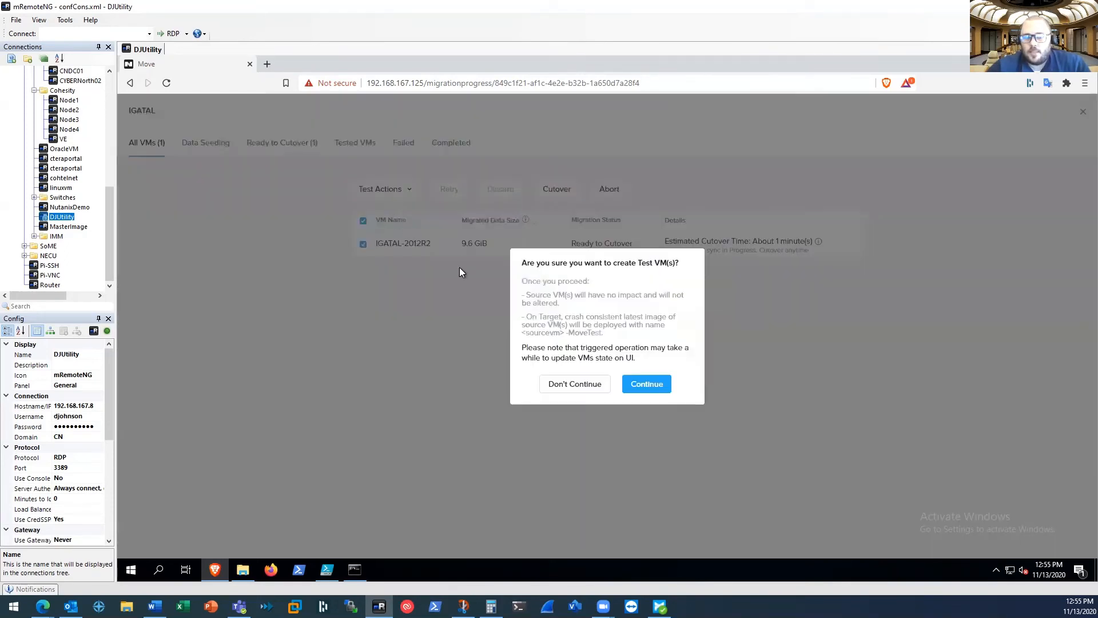
pyautogui.click(647, 385)
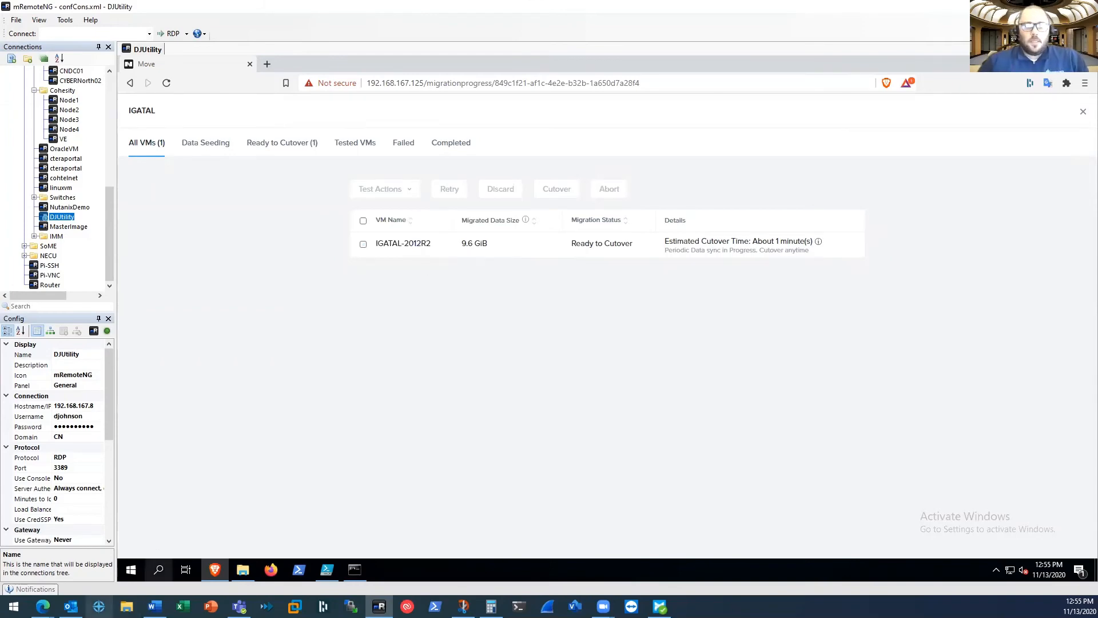
# Switch to the browser and close the IGATAL-2012R2 console tab
pyautogui.moveTo(43, 606)
pyautogui.click(149, 566)
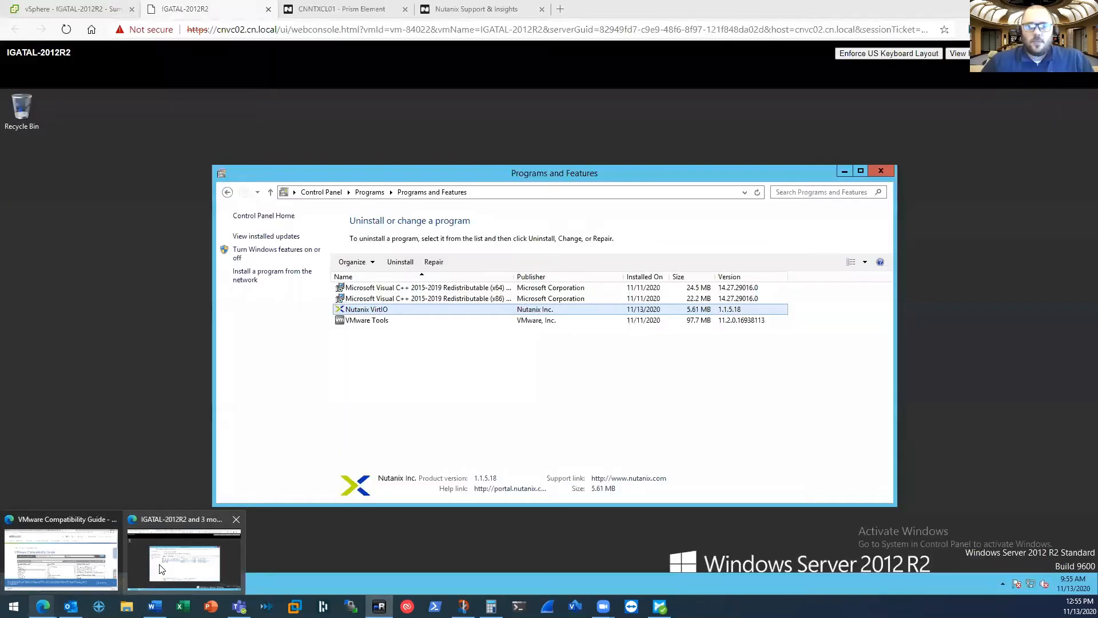
pyautogui.click(268, 8)
# Review the recent tasks list in Prism Element
pyautogui.click(228, 16)
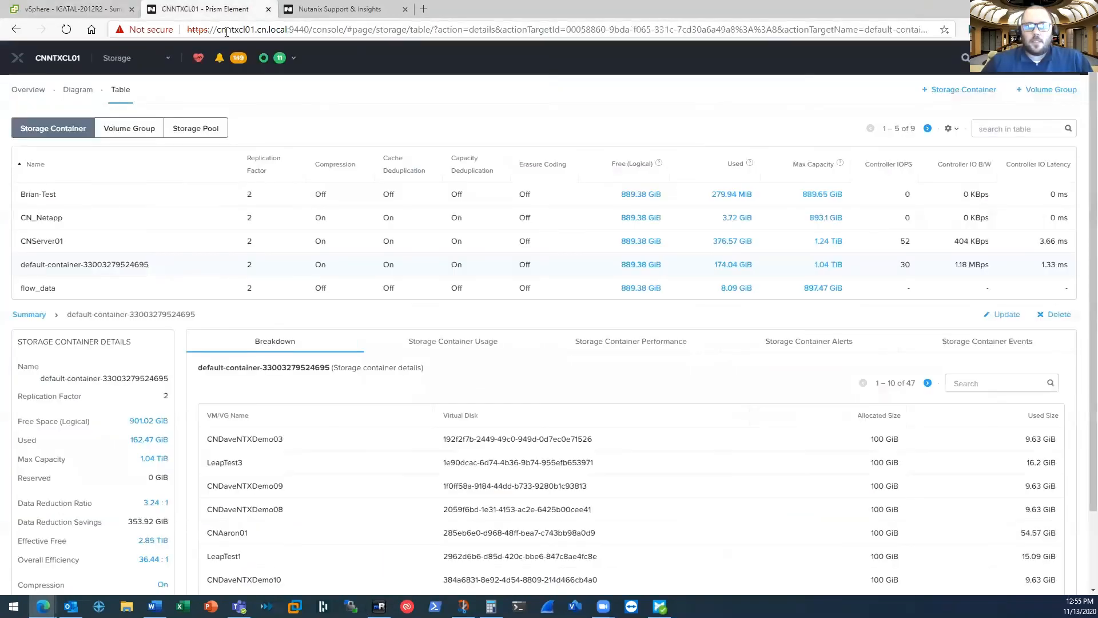
pyautogui.click(264, 59)
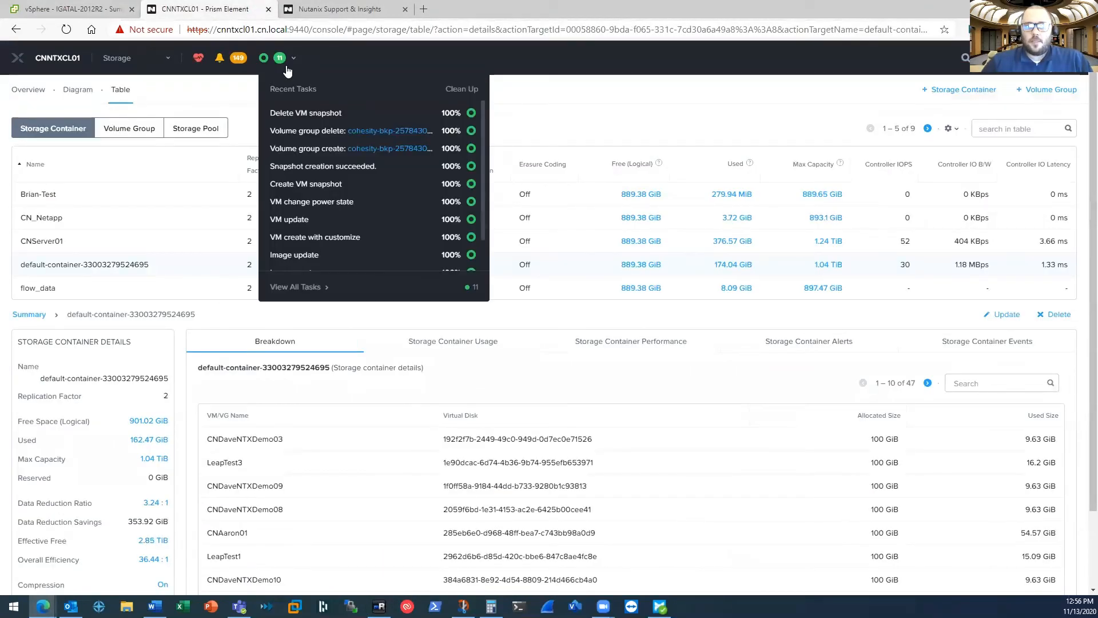
pyautogui.click(461, 89)
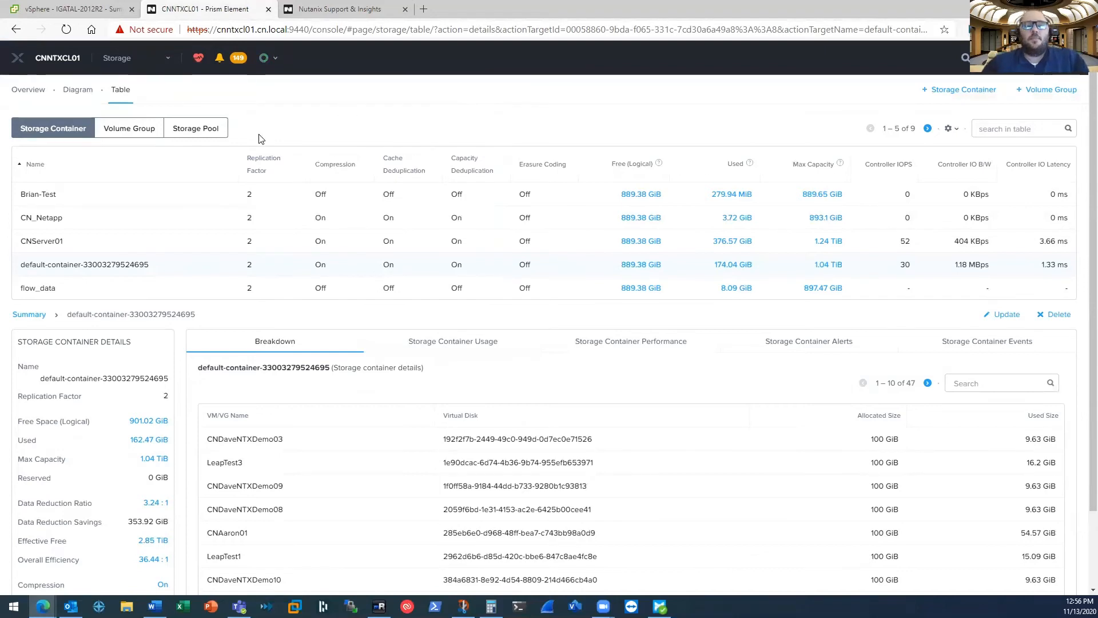
# Filter the Prism Element VM table for IGATAL and select the IGATAL-2012R2-MoveTest VM
pyautogui.click(117, 62)
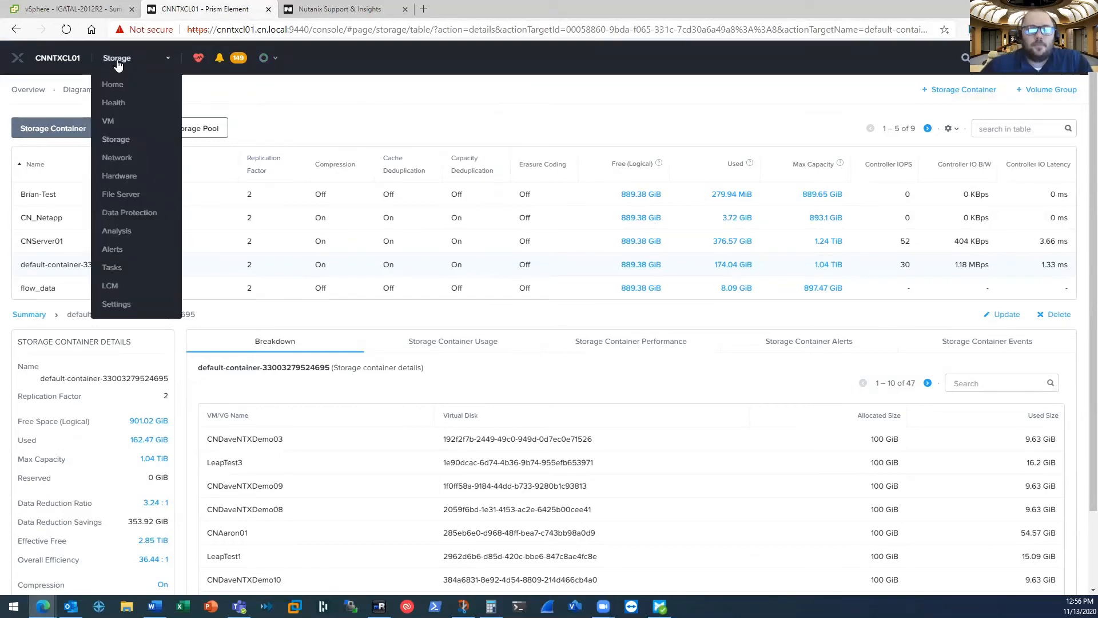
pyautogui.click(113, 85)
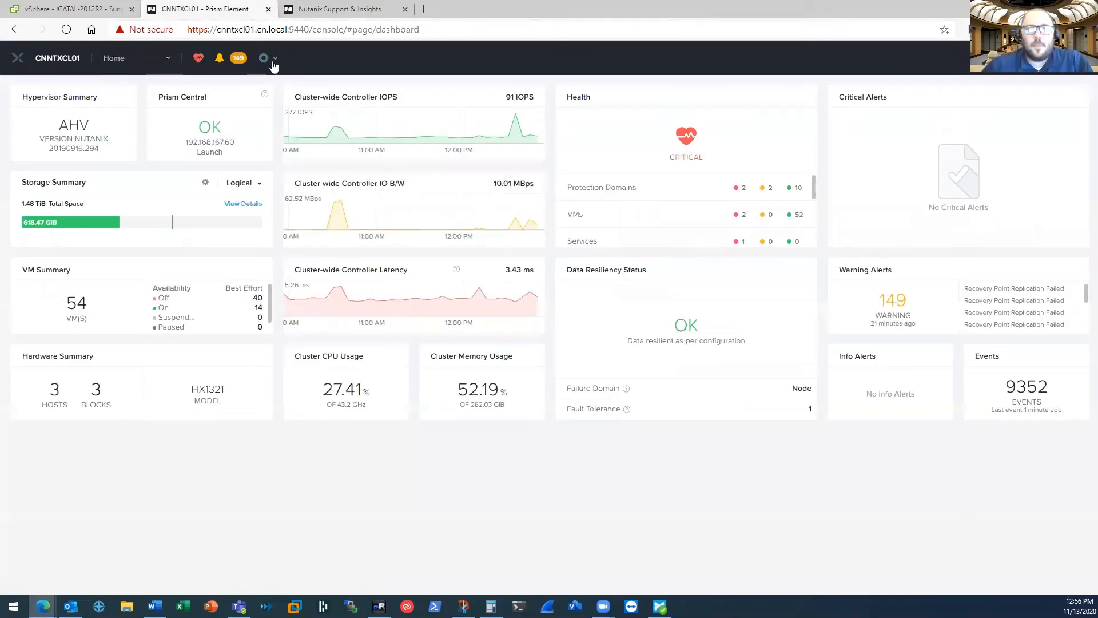
pyautogui.click(273, 65)
pyautogui.click(130, 59)
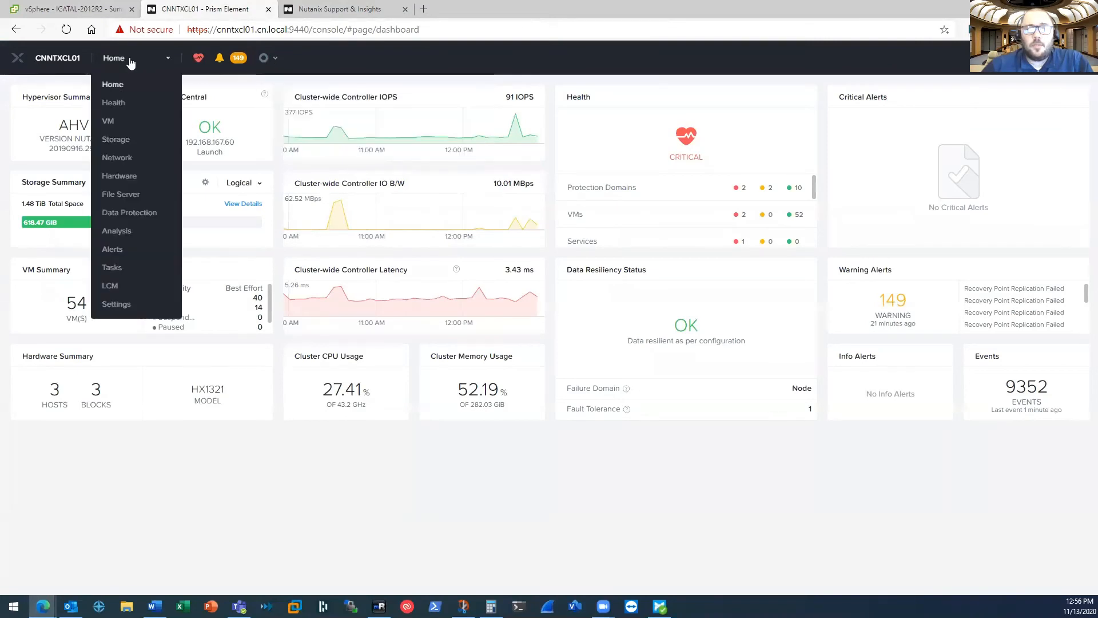
pyautogui.click(109, 125)
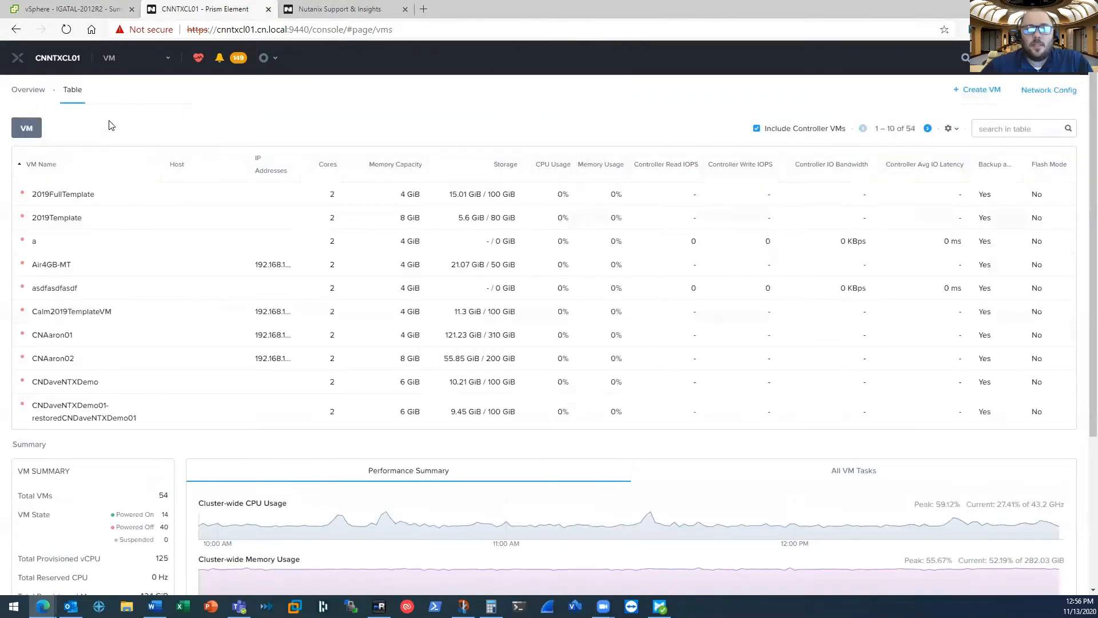
pyautogui.click(1030, 129)
pyautogui.write('IGATAL')
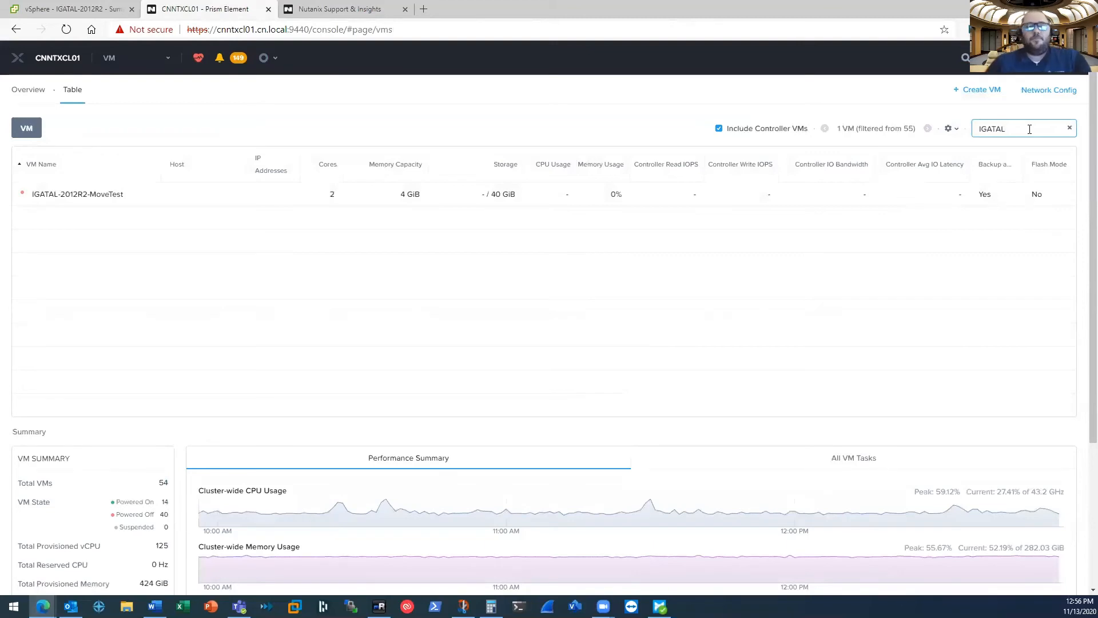
pyautogui.click(52, 196)
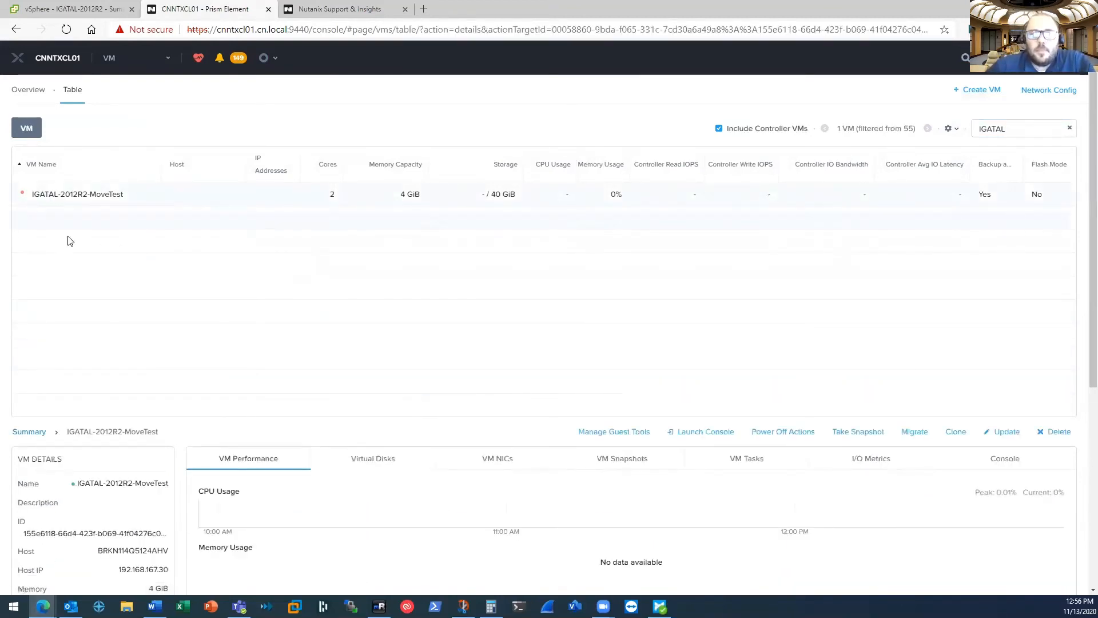
# Open the test VM link from the Move migration plan, proceeding past the certificate warning
pyautogui.click(379, 606)
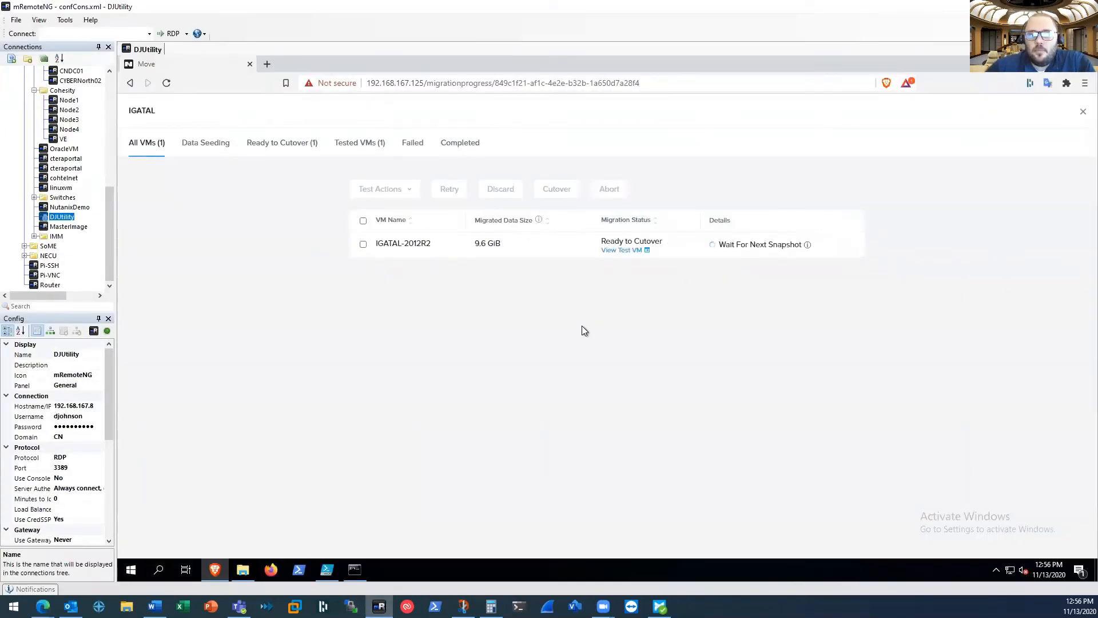
pyautogui.click(626, 252)
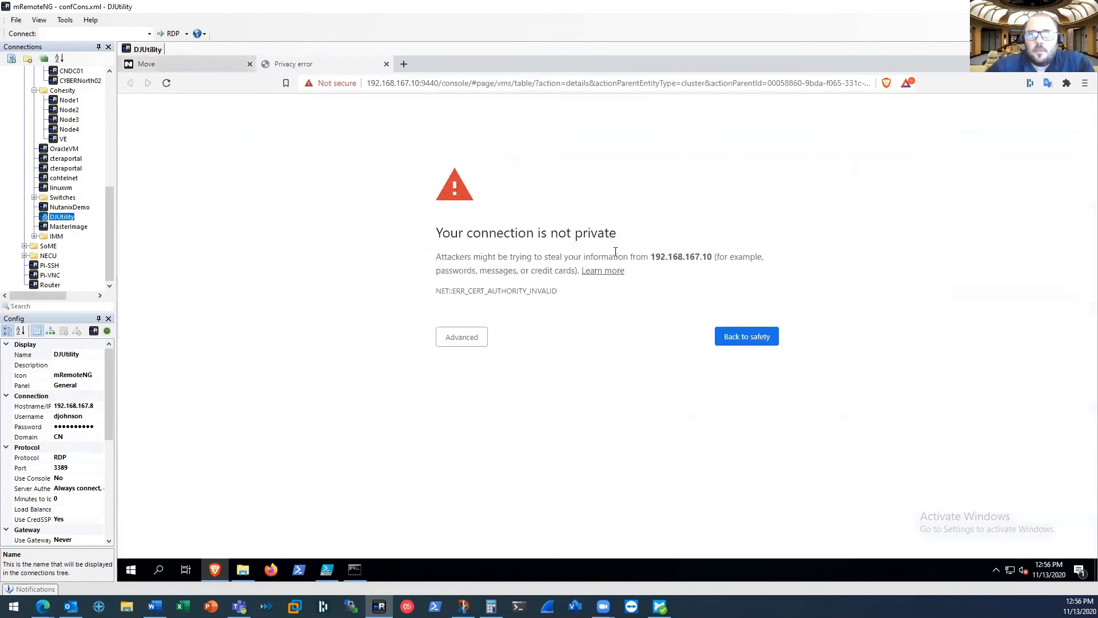
pyautogui.click(464, 339)
pyautogui.click(481, 426)
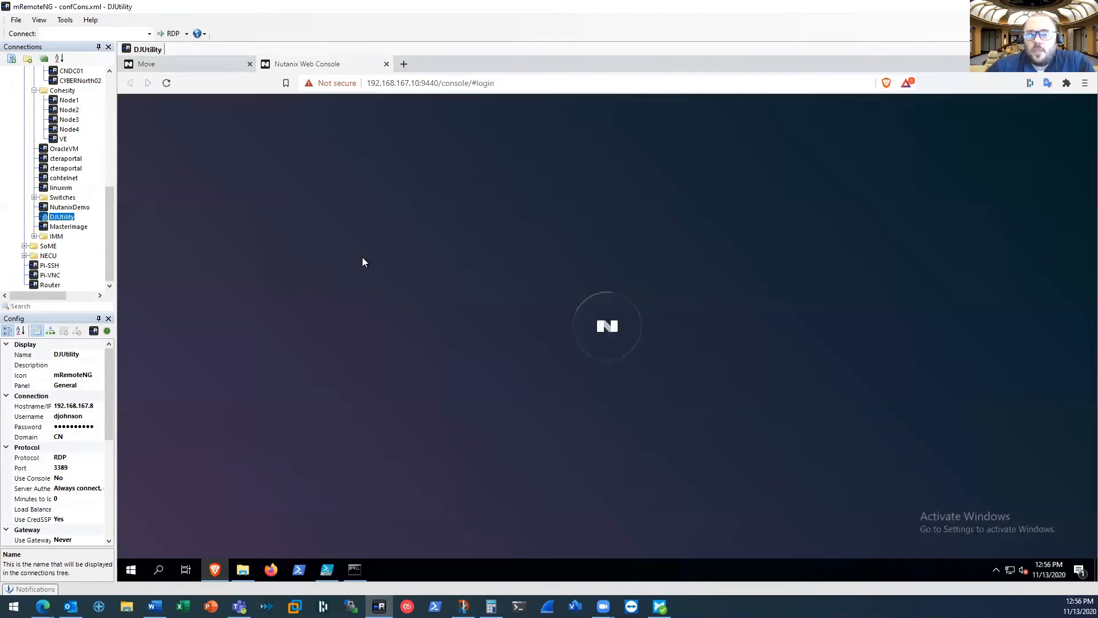
pyautogui.click(184, 66)
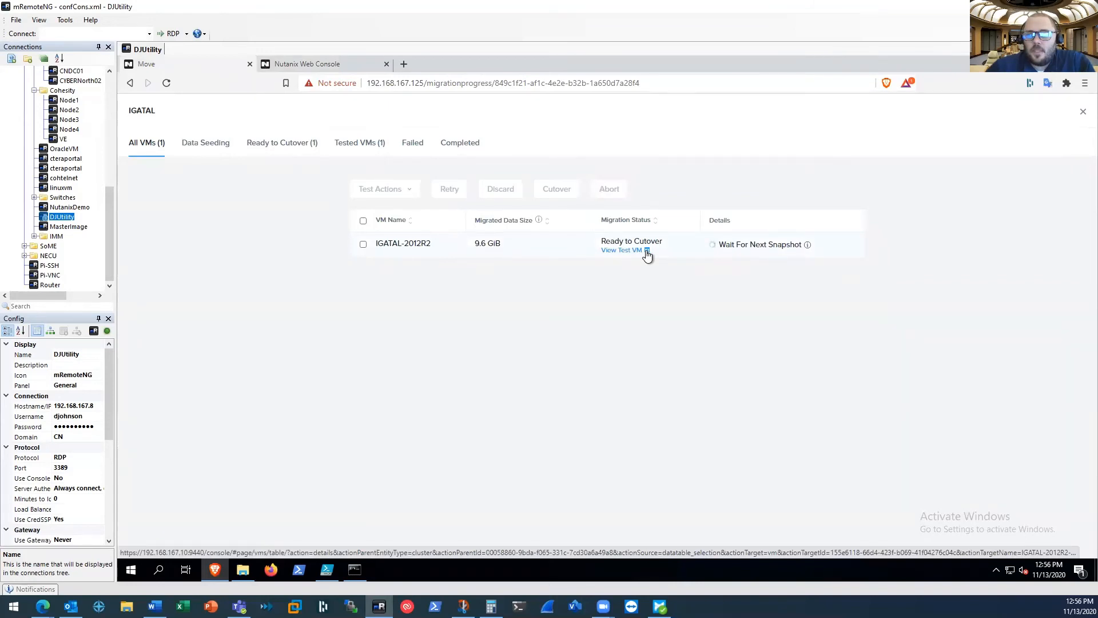
pyautogui.click(315, 62)
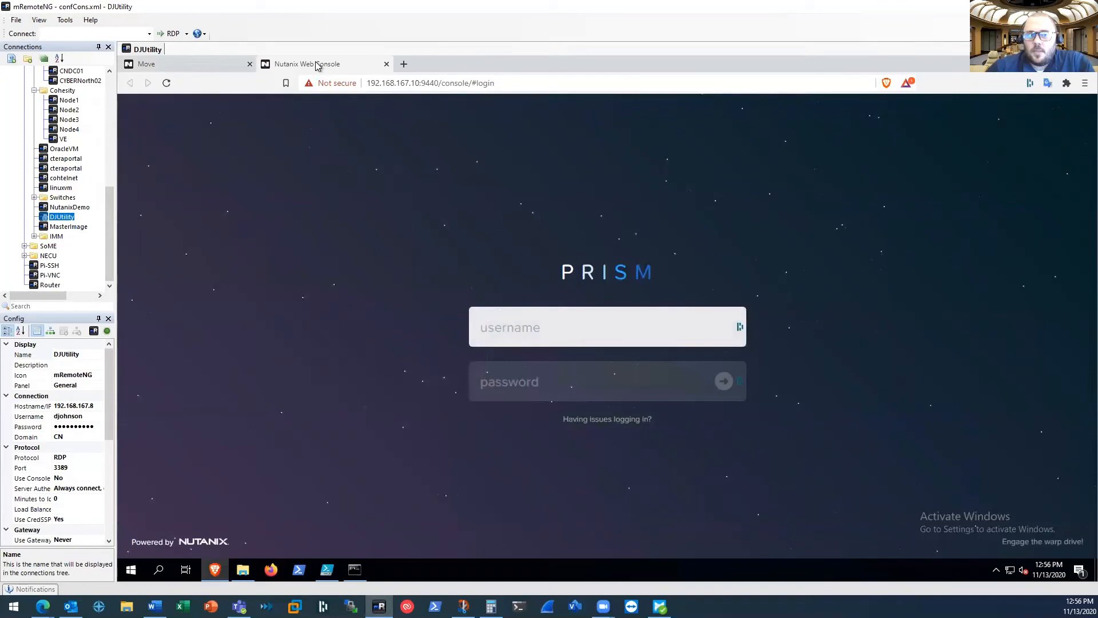
# Launch the IGATAL-2012R2-MoveTest console in Prism Element, reposition its window, and close it
pyautogui.moveTo(43, 605)
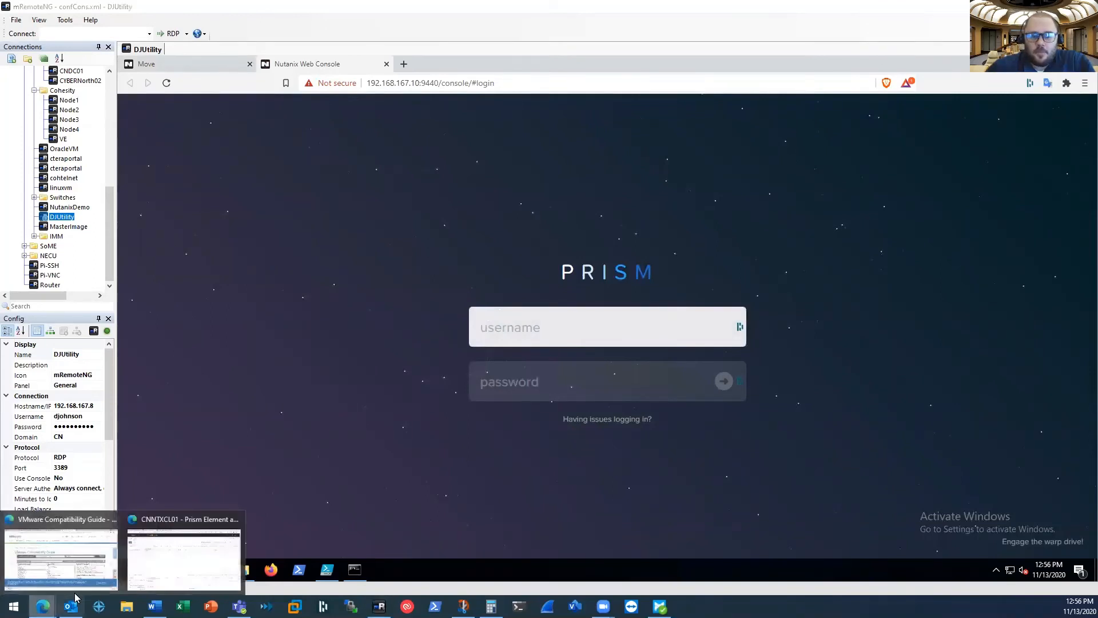
pyautogui.click(167, 561)
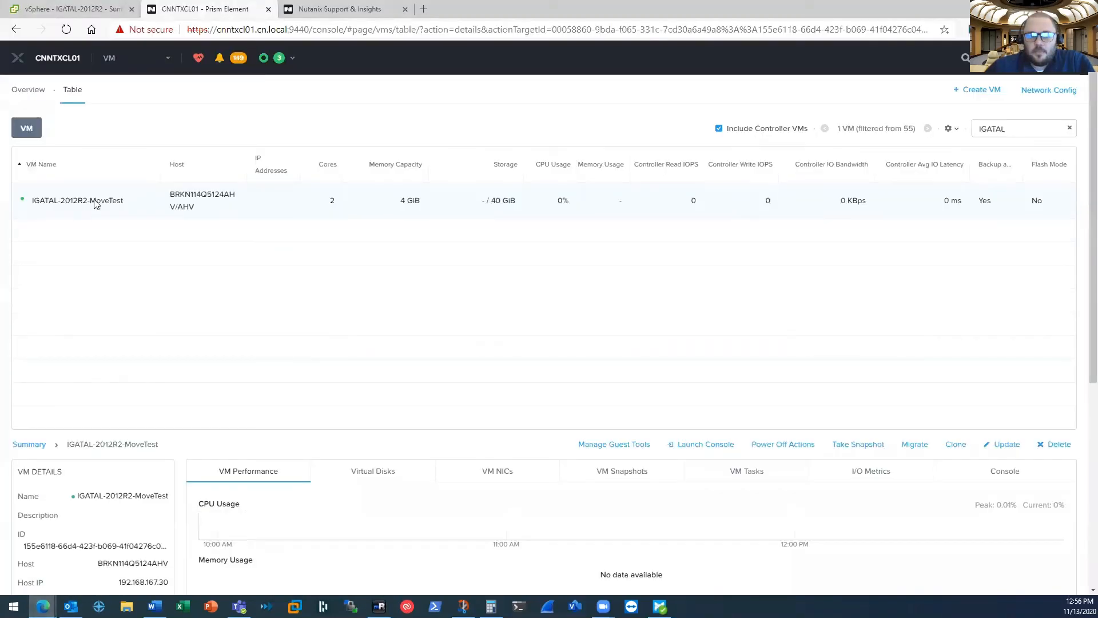
pyautogui.click(700, 445)
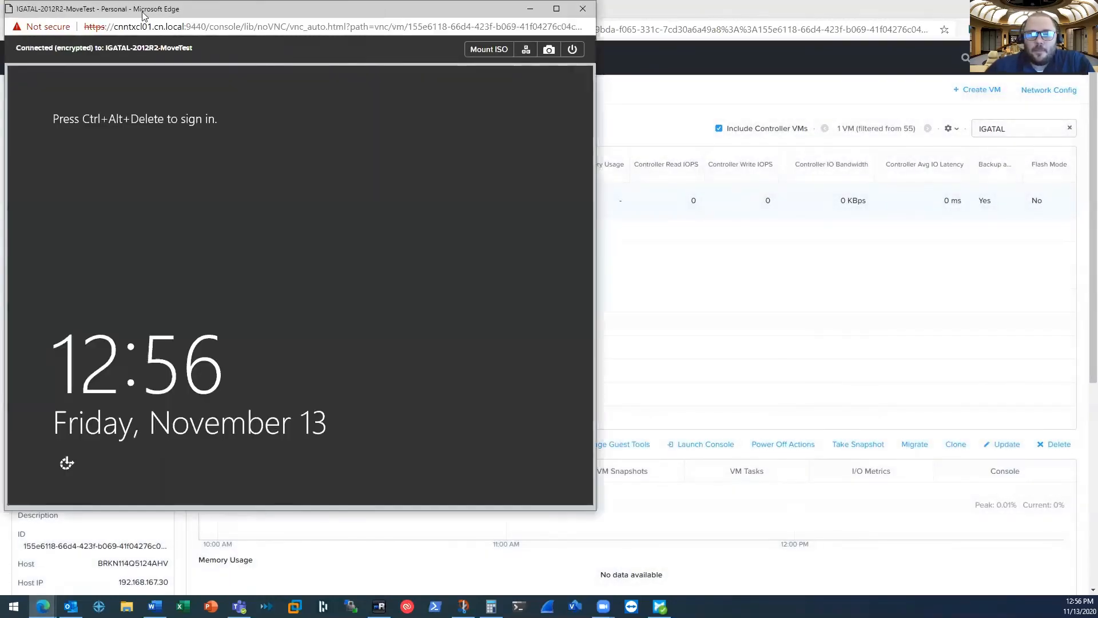
pyautogui.moveTo(151, 17); pyautogui.dragTo(515, 44)
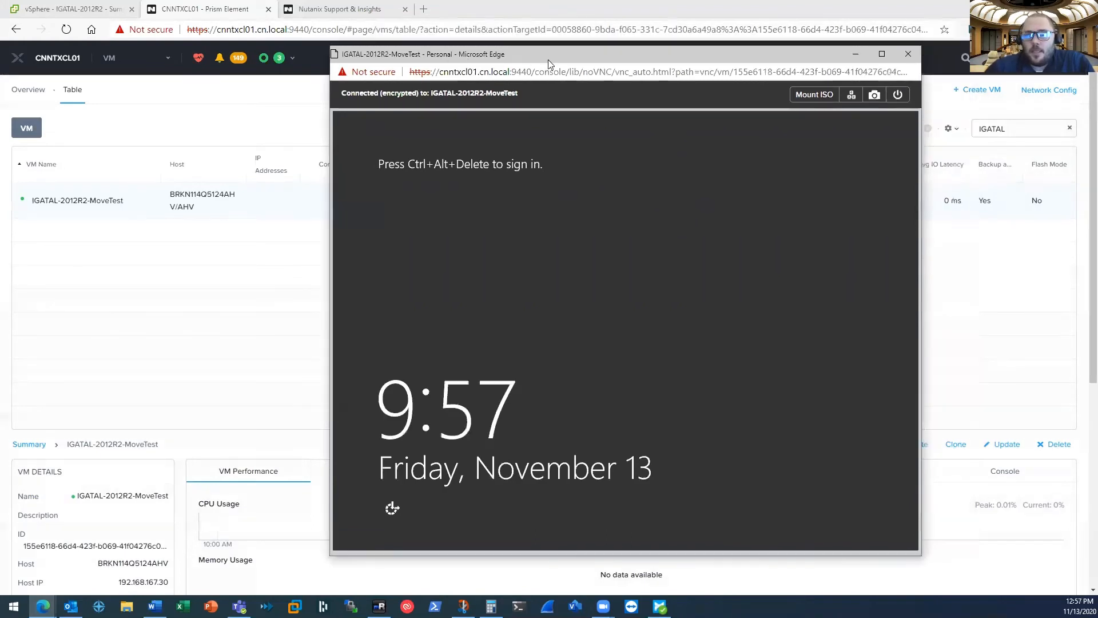
pyautogui.click(908, 54)
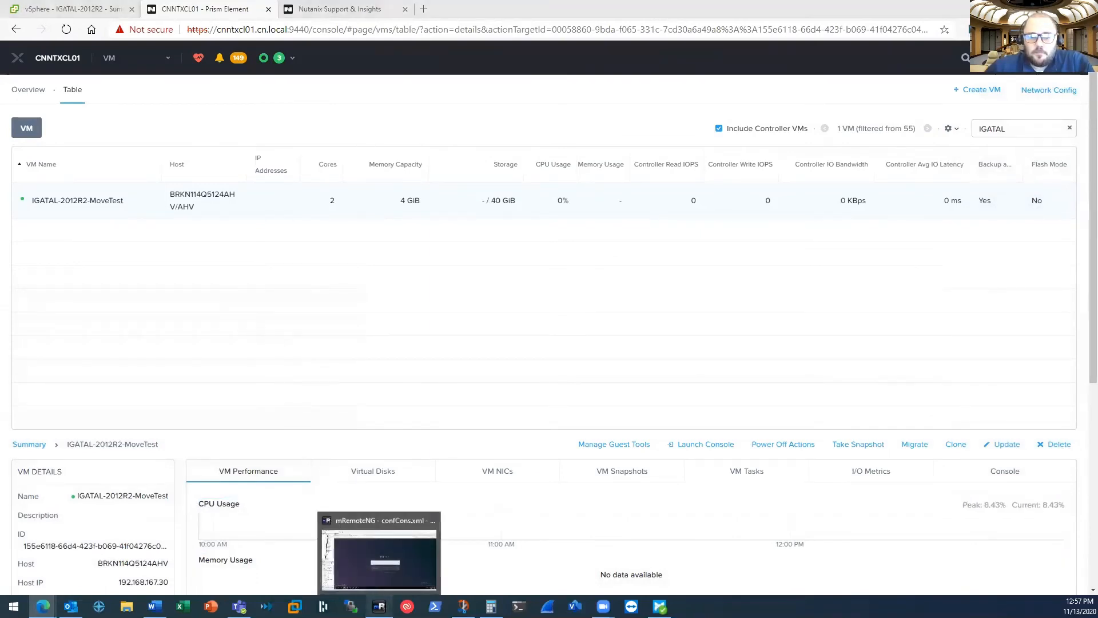
# Select IGATAL-2012R2 in the Move migration plan and remove its test VM, confirming the operation
pyautogui.click(379, 606)
pyautogui.click(187, 65)
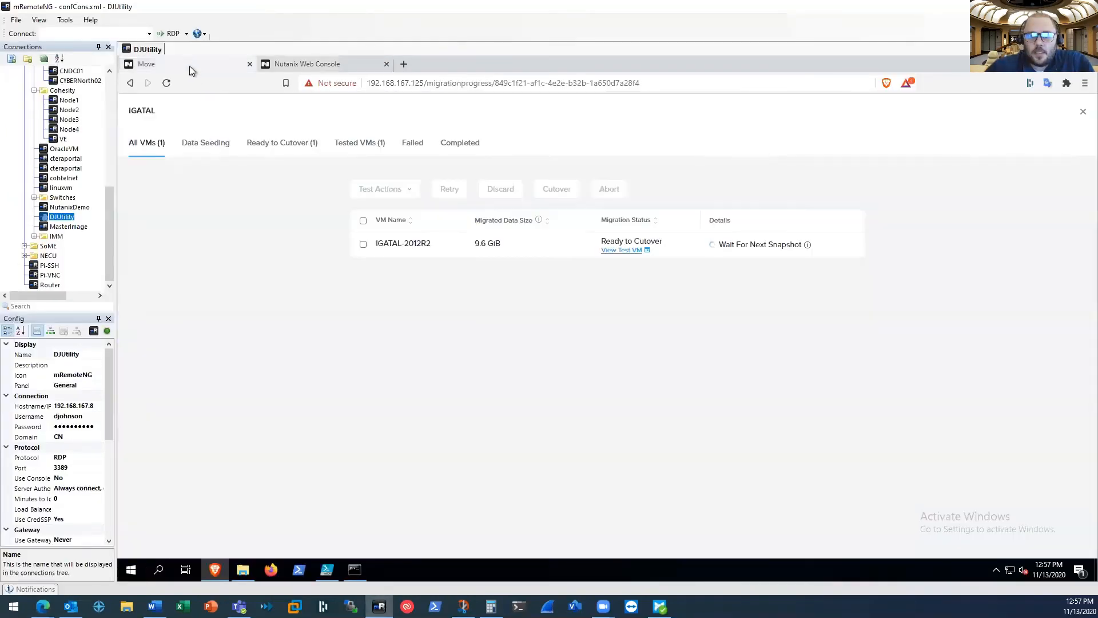
pyautogui.click(363, 245)
pyautogui.click(409, 191)
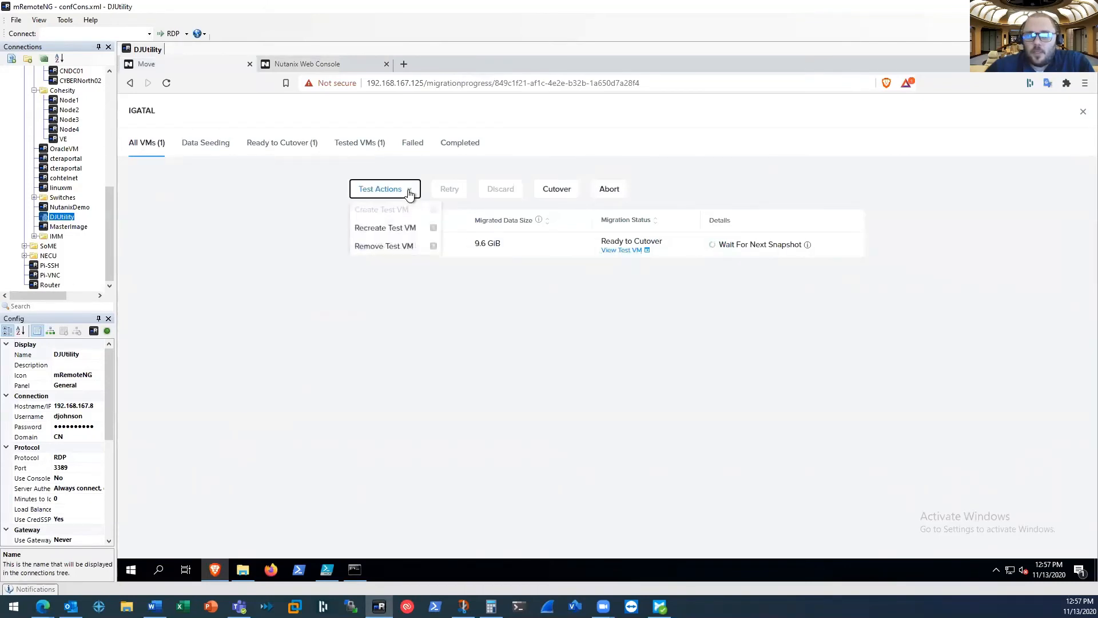
pyautogui.click(390, 252)
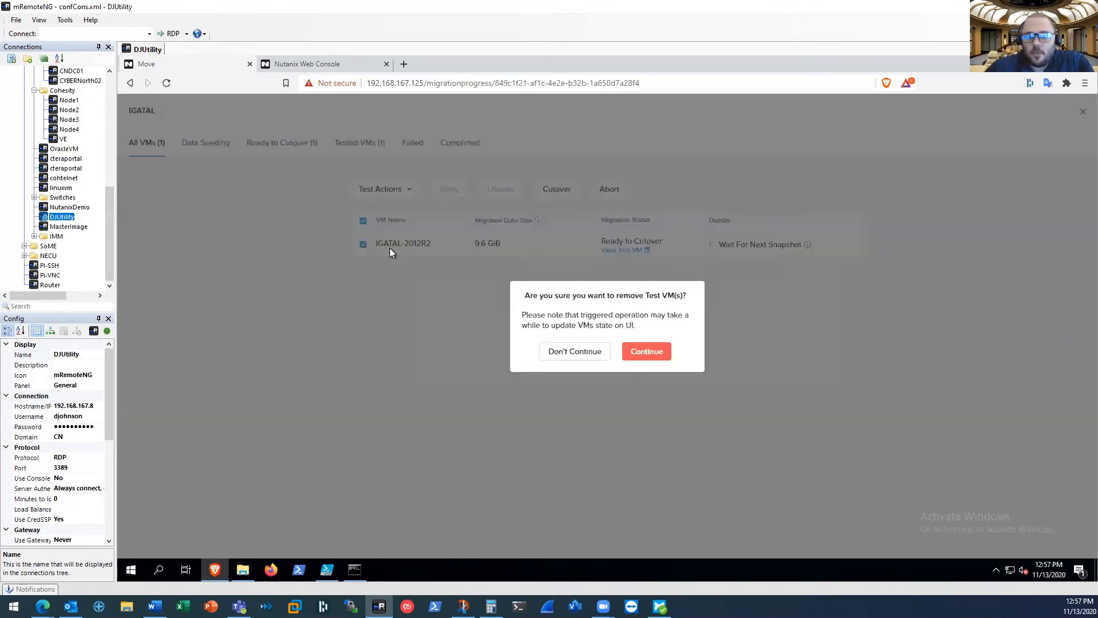
pyautogui.click(645, 354)
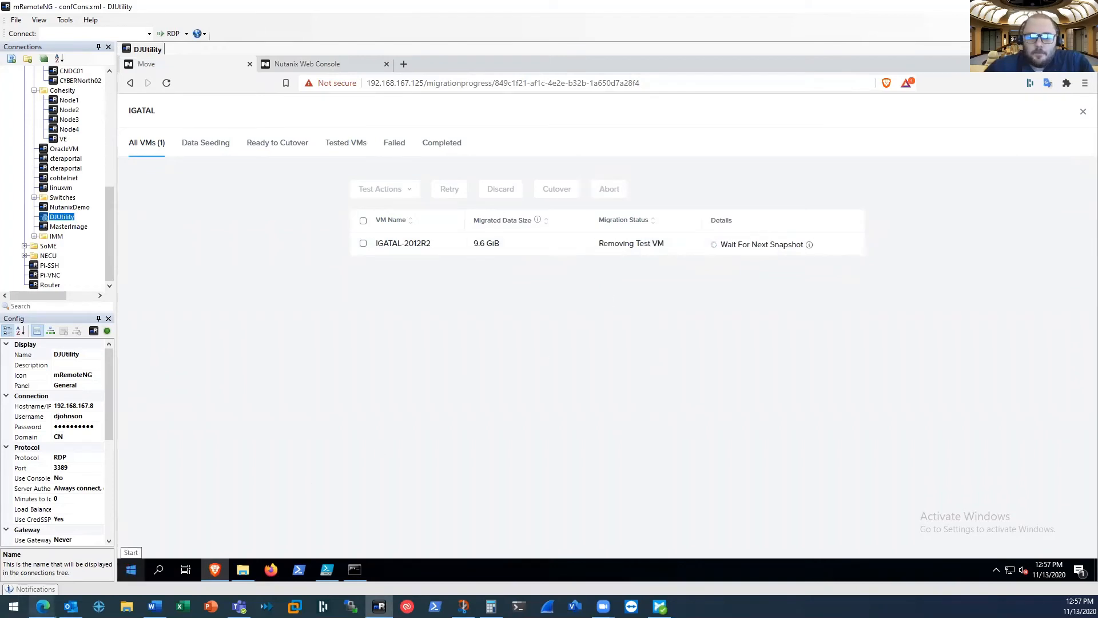
# Review the recent tasks in Prism Element and clean up the list
pyautogui.moveTo(43, 606)
pyautogui.click(174, 561)
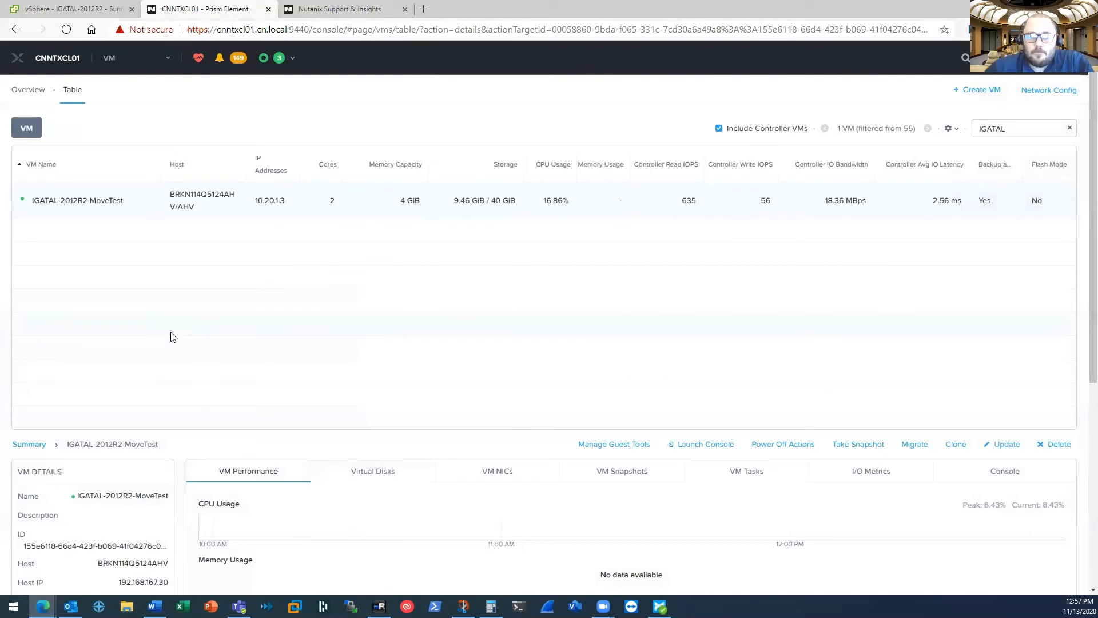
pyautogui.click(283, 63)
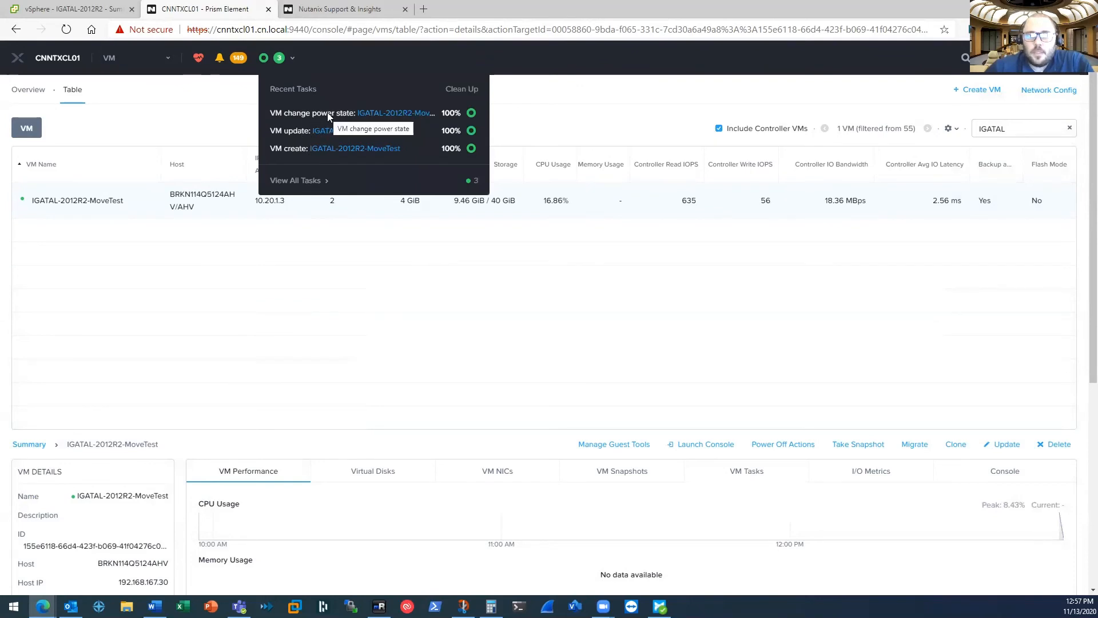
pyautogui.click(462, 90)
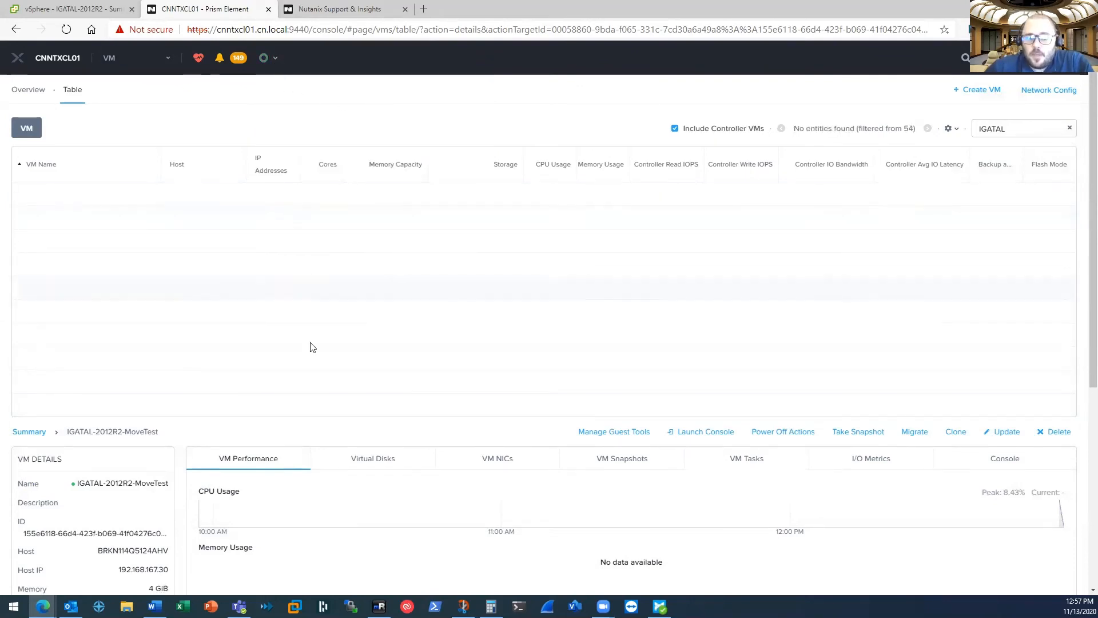
# Select IGATAL-2012R2 in the Move migration plan and cut it over, confirming the operation
pyautogui.click(379, 607)
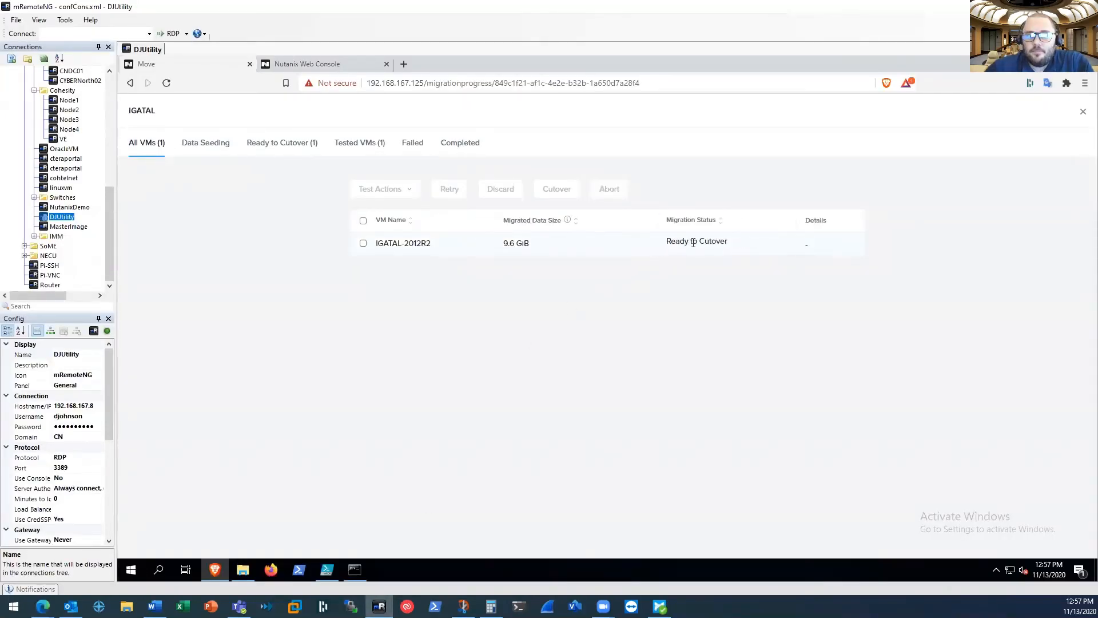
pyautogui.click(362, 244)
pyautogui.click(554, 190)
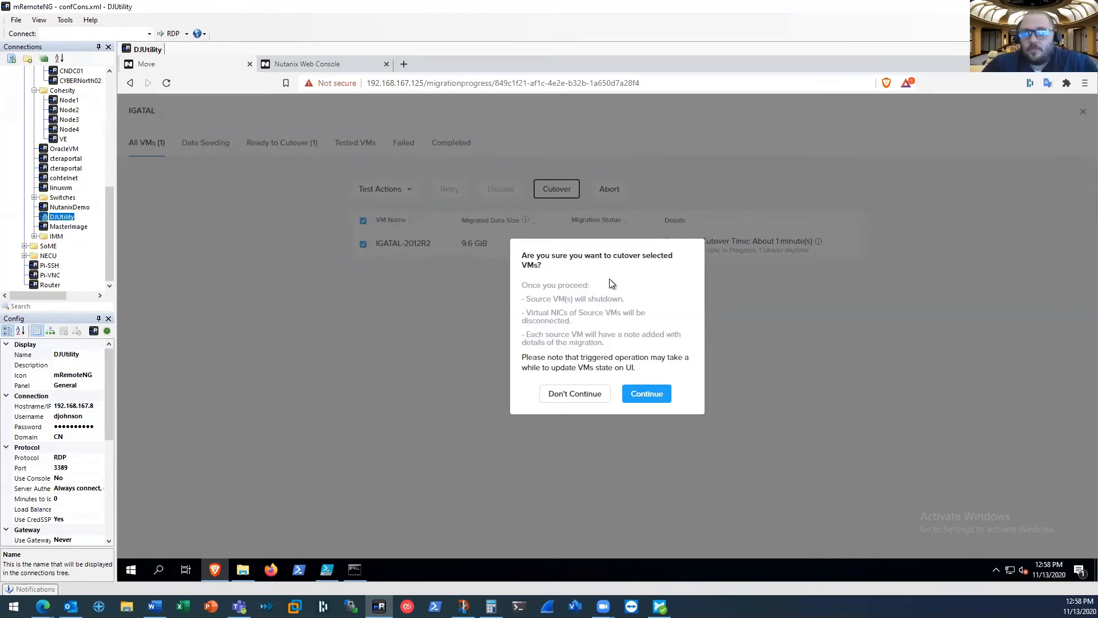
pyautogui.click(647, 393)
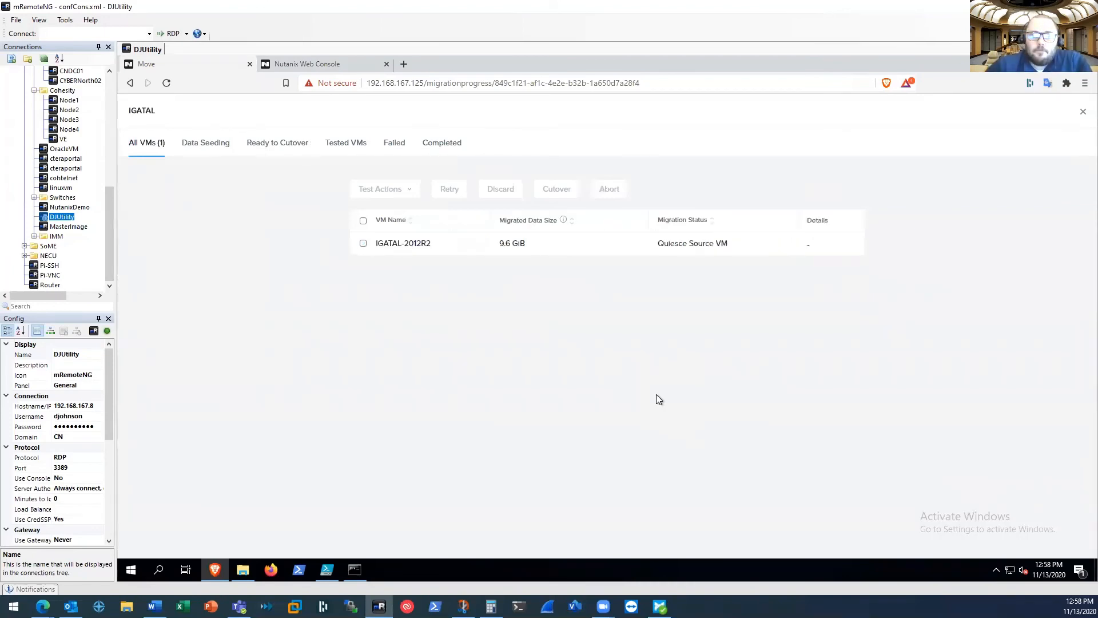
# Refresh the IGATAL-2012R2 summary in the vSphere Client and read its migration notes
pyautogui.moveTo(43, 606)
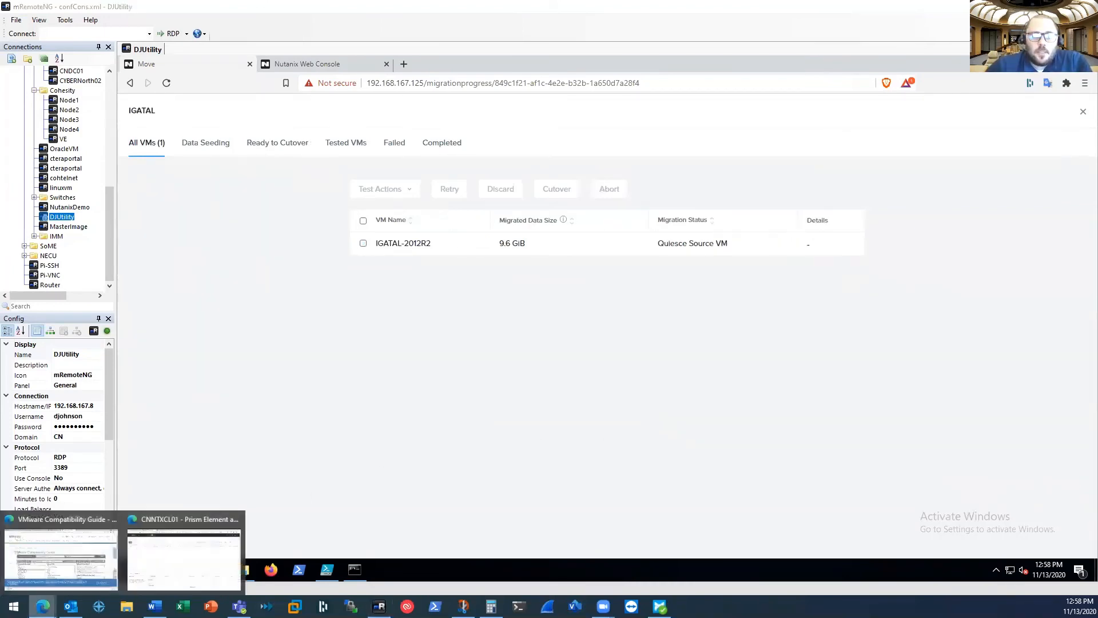
pyautogui.click(162, 561)
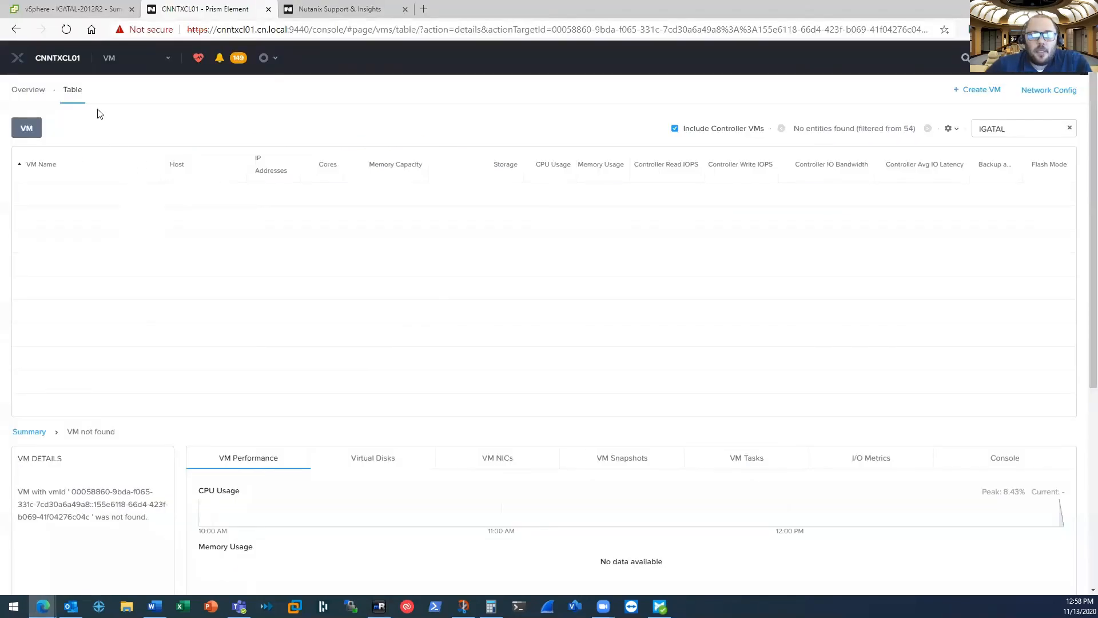
pyautogui.click(77, 12)
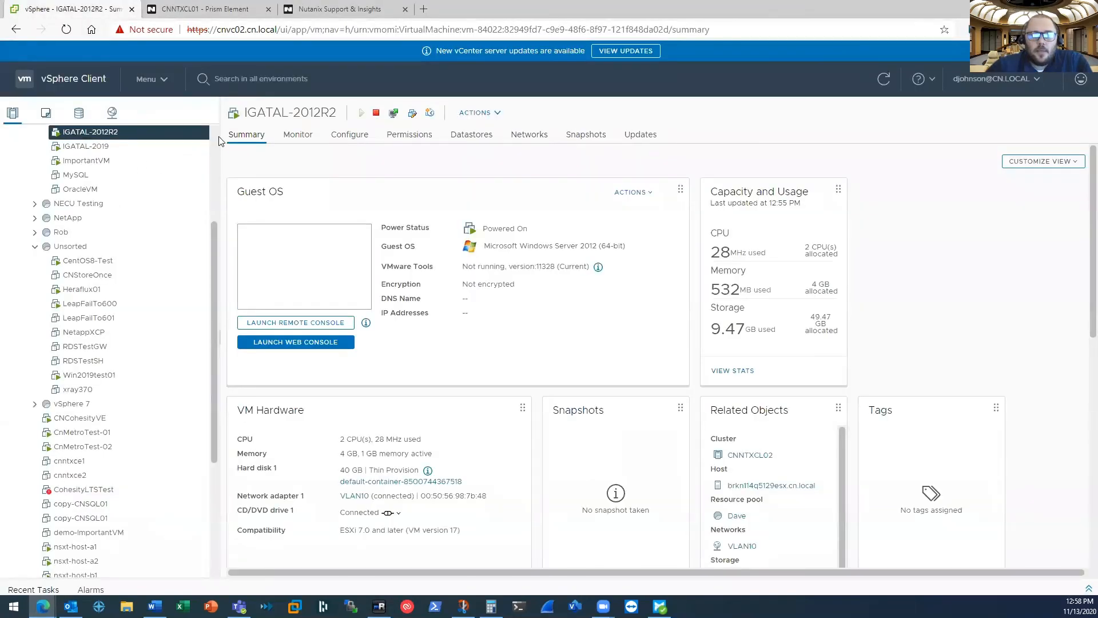
pyautogui.moveTo(214, 245); pyautogui.dragTo(218, 160)
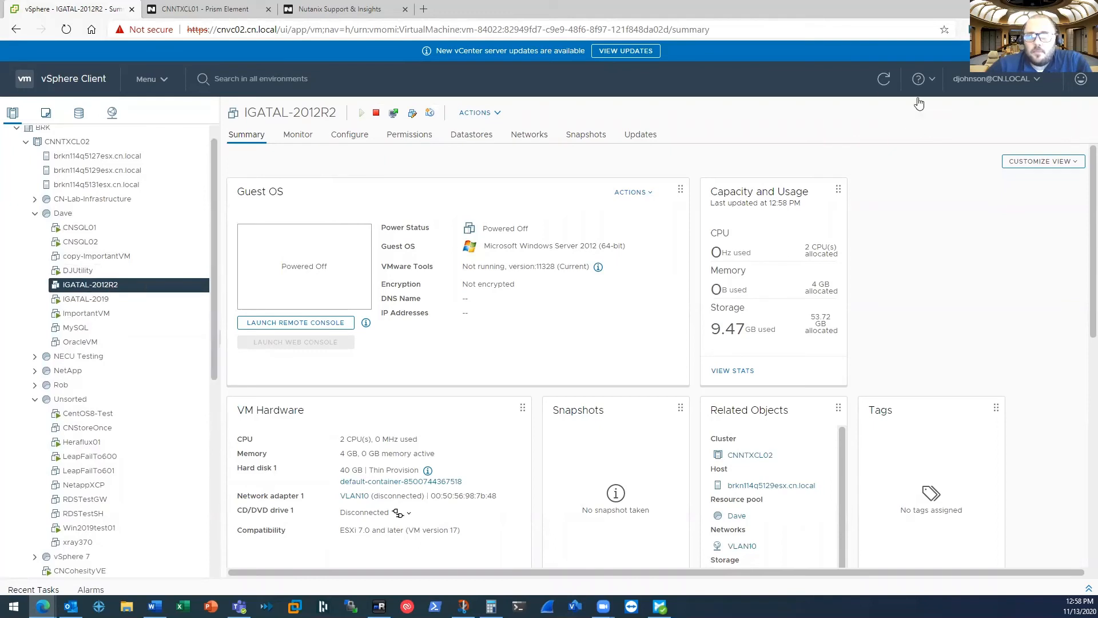
pyautogui.click(884, 80)
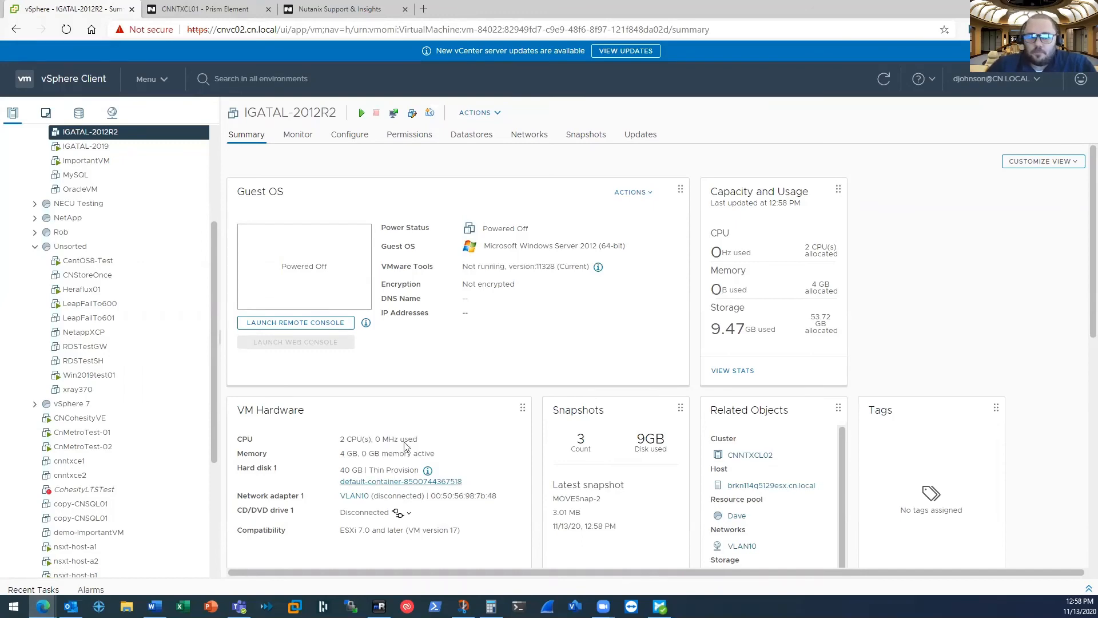
pyautogui.scroll(-3, 449, 311)
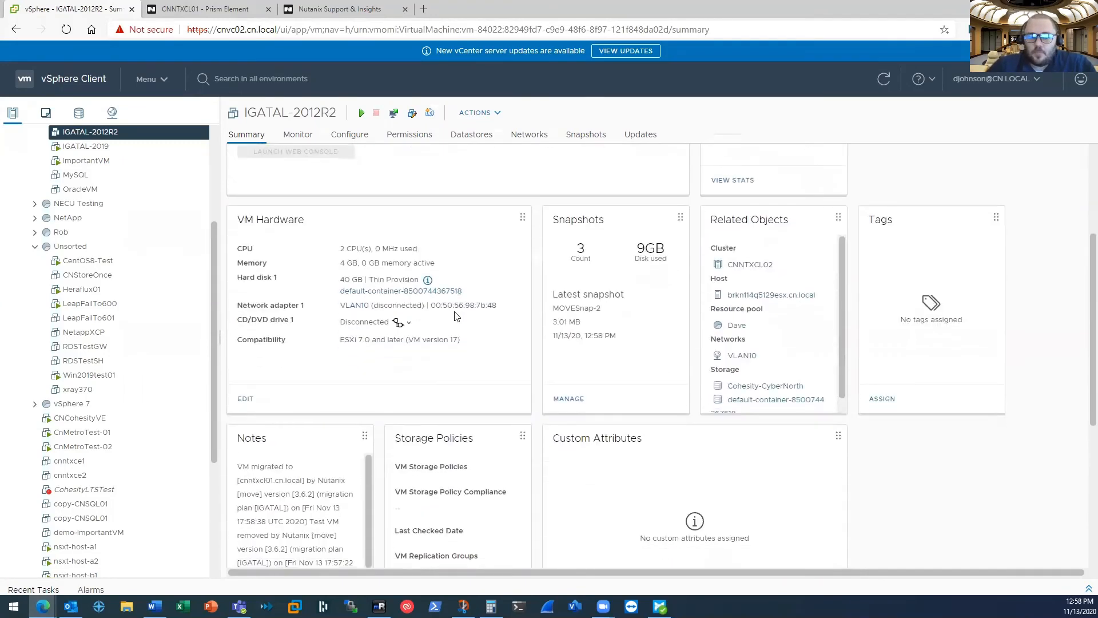
pyautogui.scroll(-2, 456, 316)
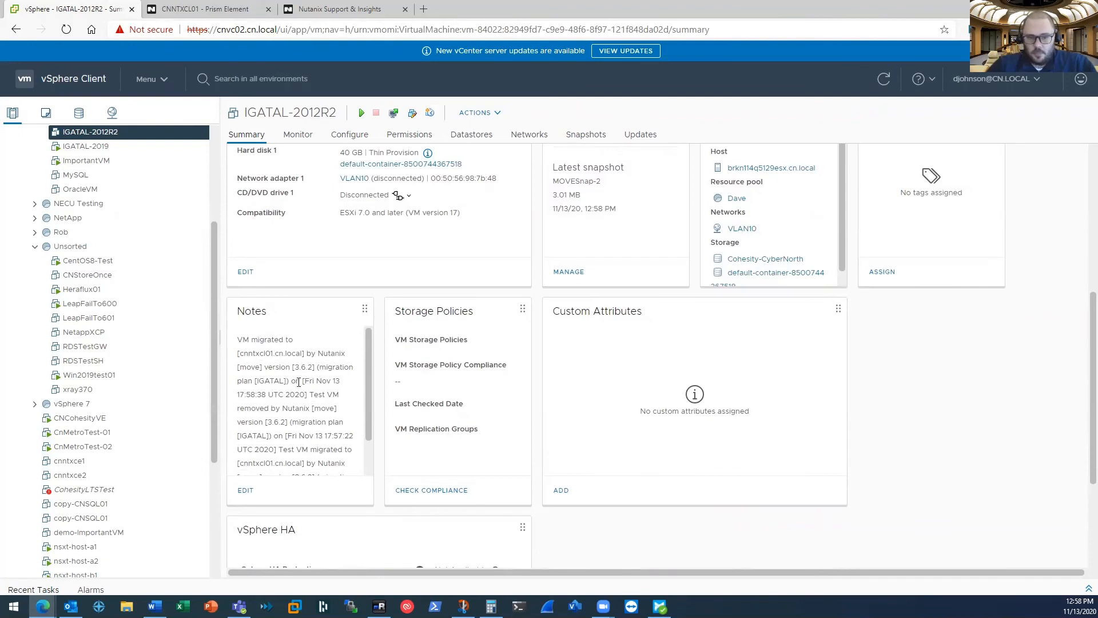
pyautogui.moveTo(369, 400); pyautogui.dragTo(365, 438)
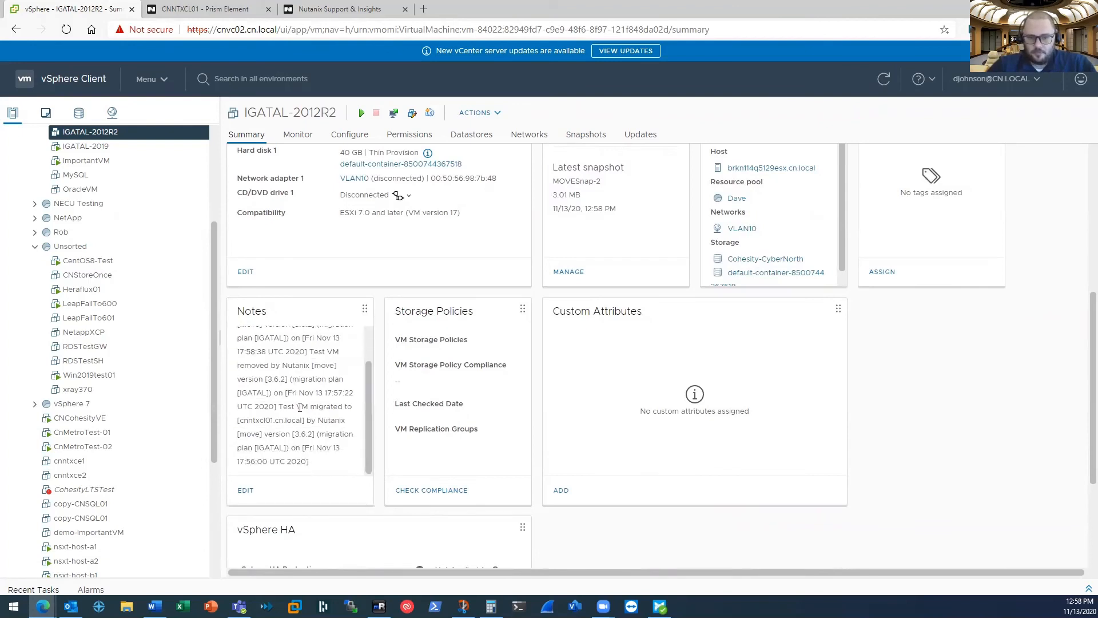
# In Prism Element, clear the finished test VM deletion task from the recent tasks list
pyautogui.click(195, 10)
pyautogui.click(1007, 128)
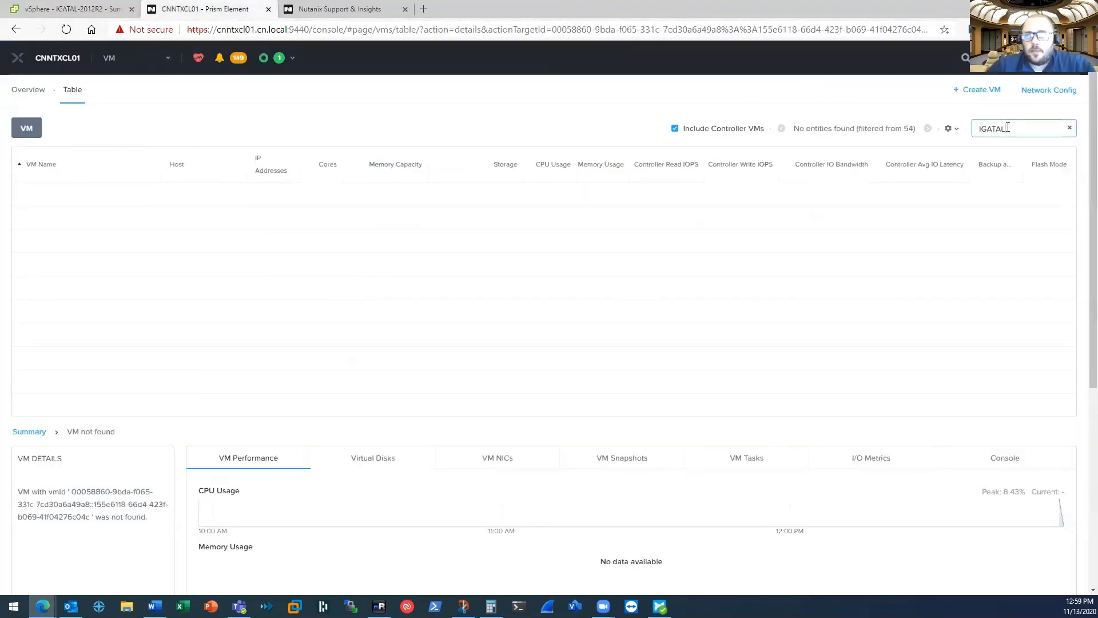
pyautogui.click(286, 64)
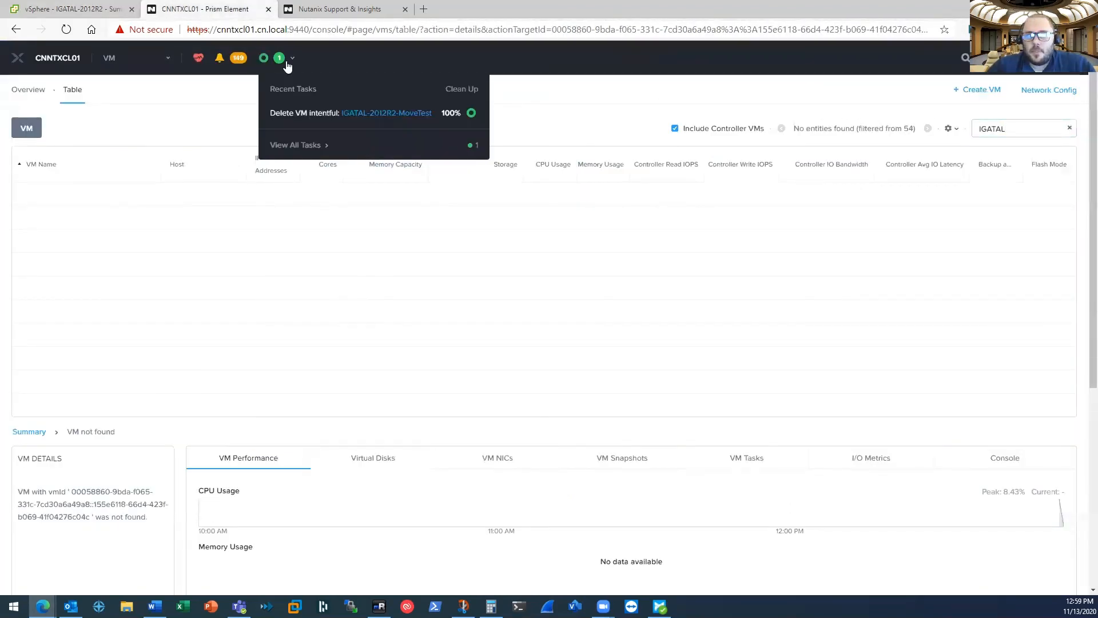
pyautogui.click(450, 91)
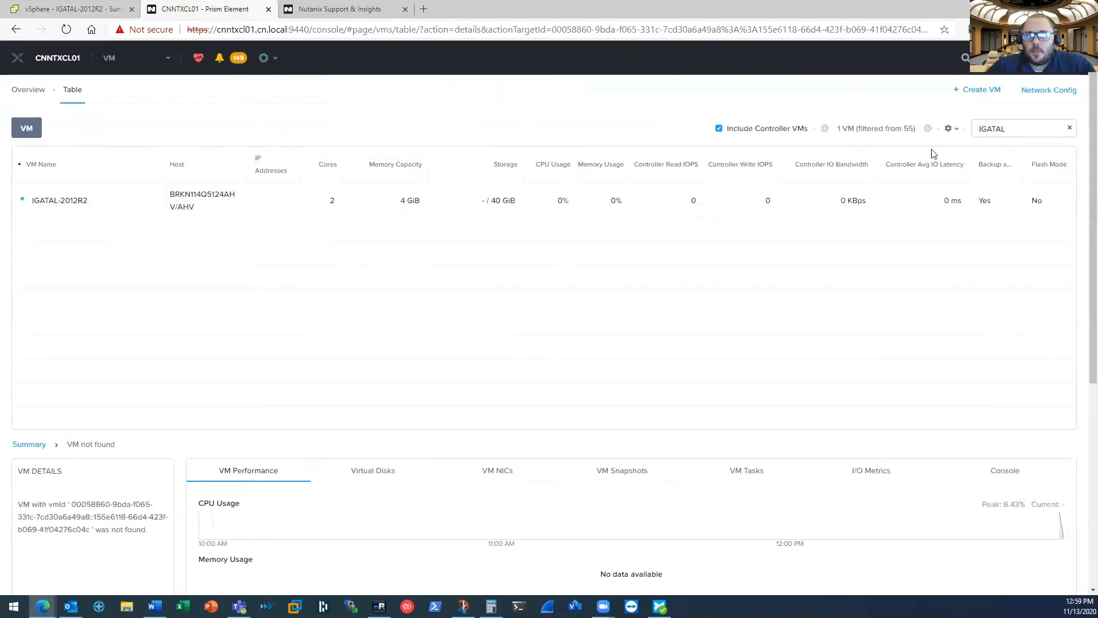
# Select the migrated IGATAL-2012R2 VM and launch its console, moving the console window aside
pyautogui.click(143, 214)
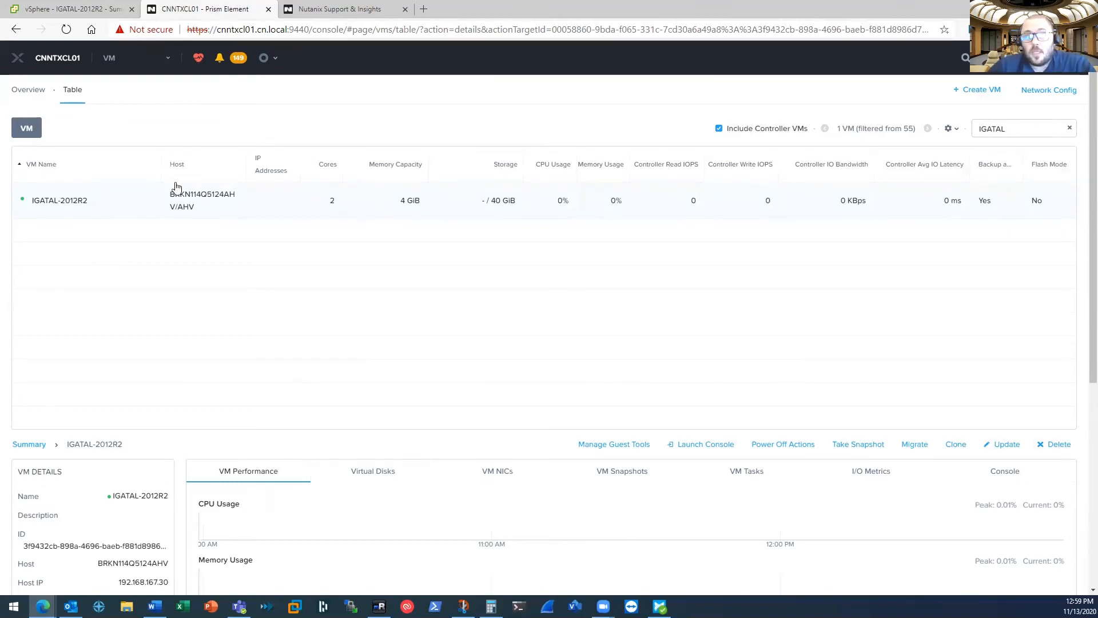
pyautogui.click(703, 446)
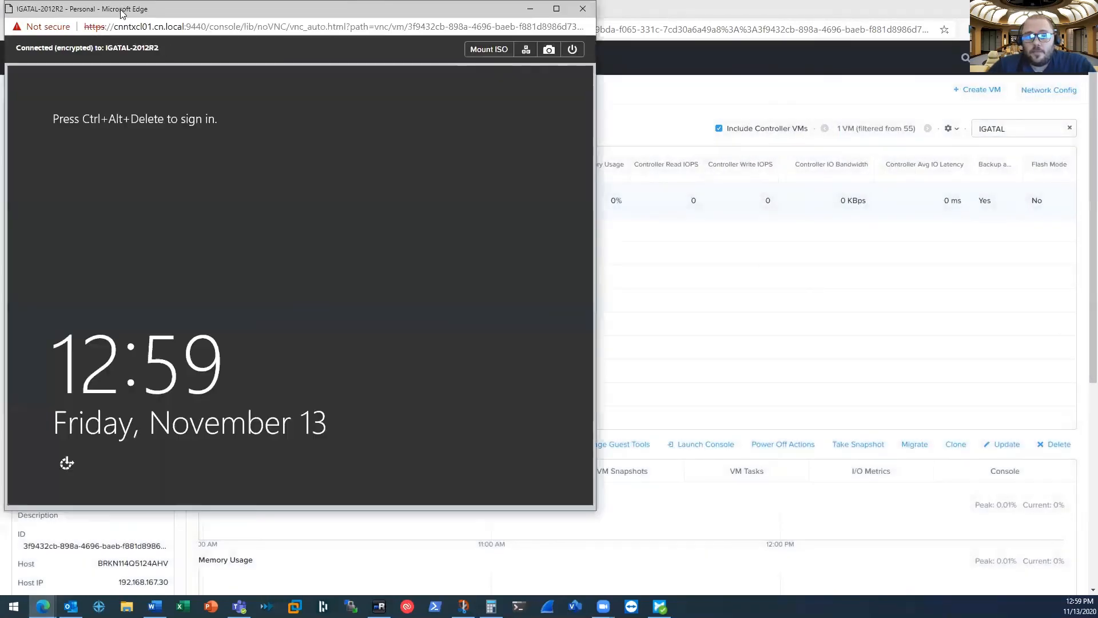
pyautogui.moveTo(142, 13); pyautogui.dragTo(537, 43)
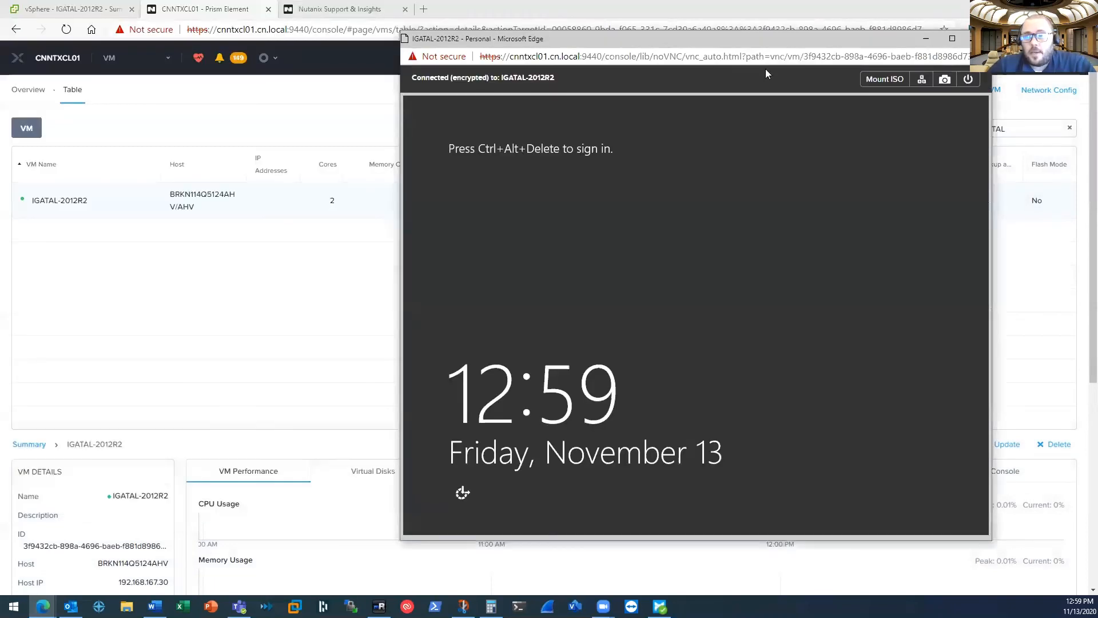
# Bring up the Windows sign-in screen in the console and sign in with the account password
pyautogui.click(923, 82)
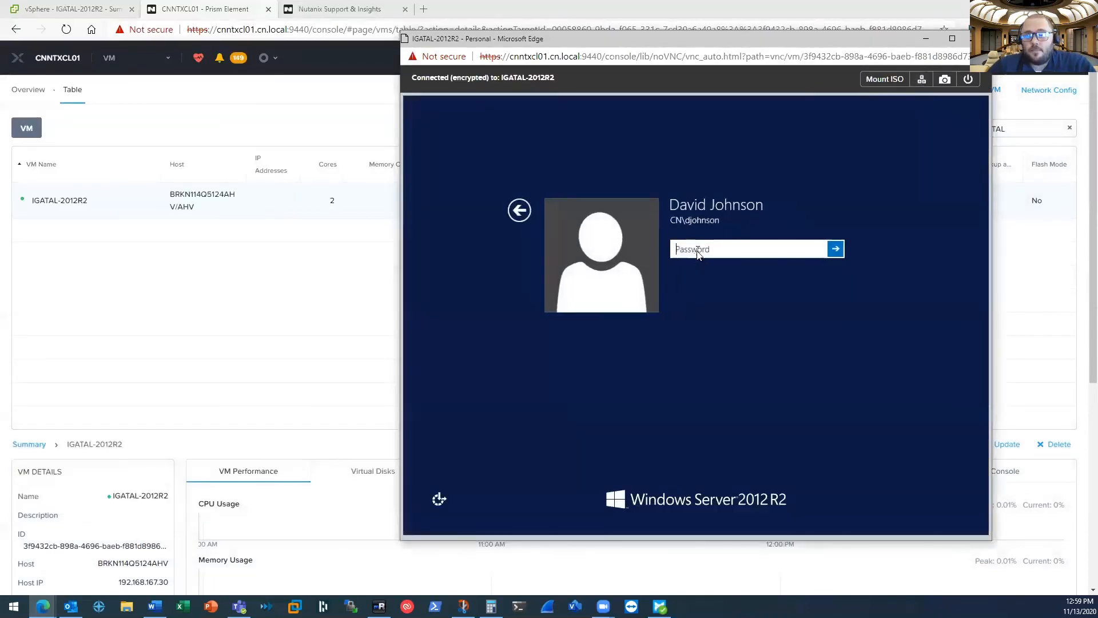
pyautogui.write('•')
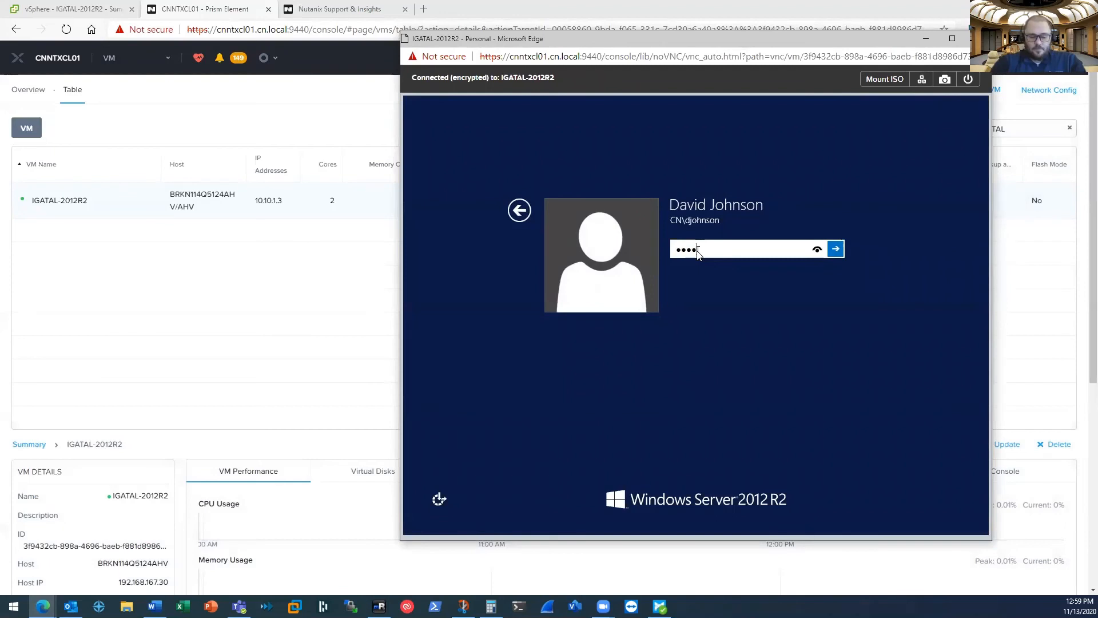
pyautogui.write('•••••••••')
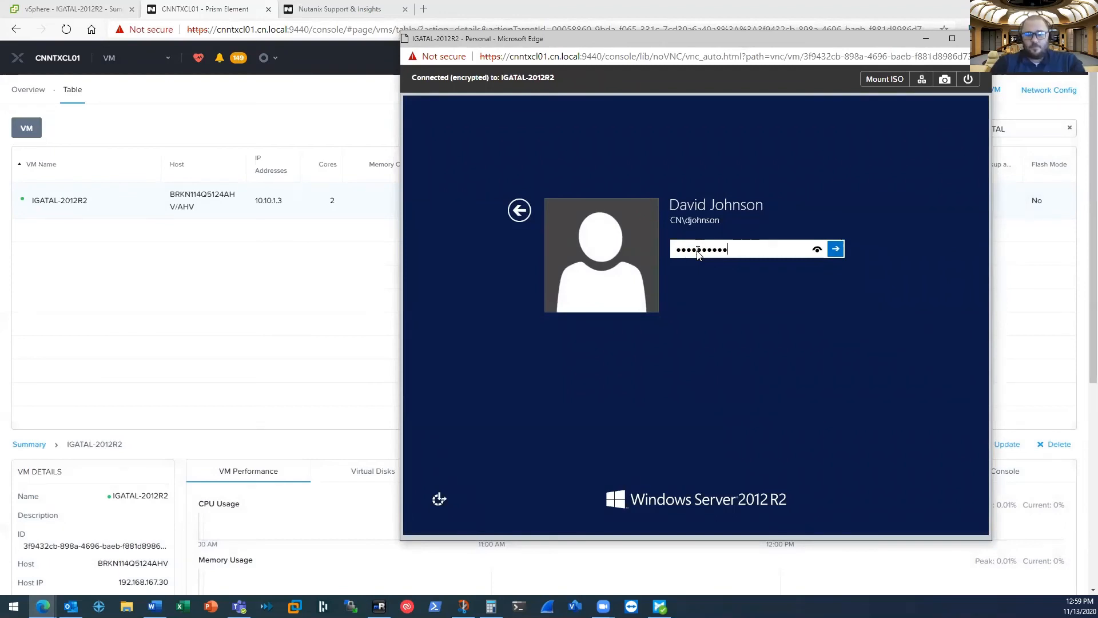
pyautogui.press('Return')
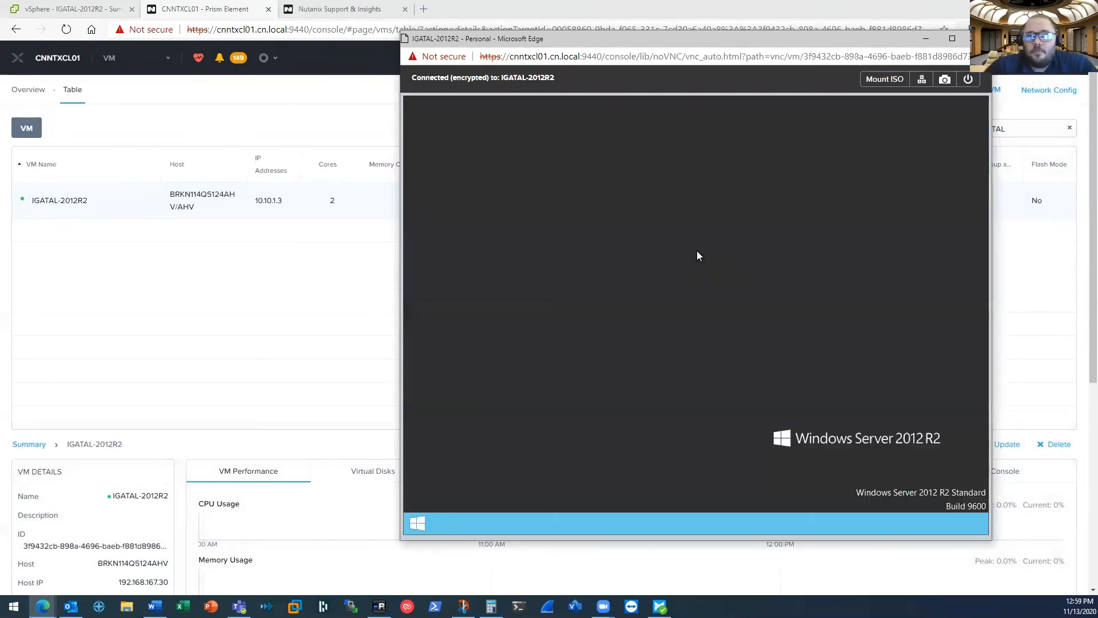